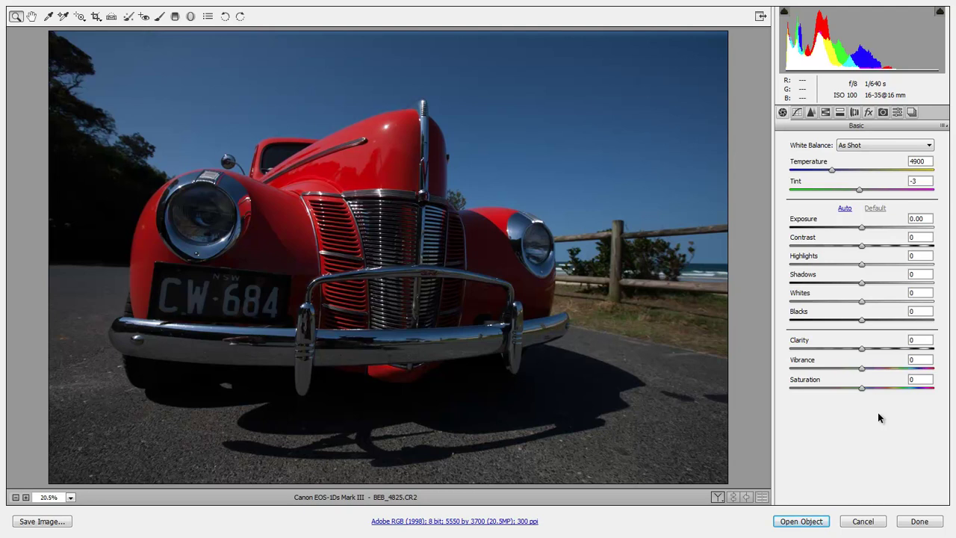
Step: Set the raw photo's exposure to +0.80, shadows to +68 and whites to +35
click(855, 113)
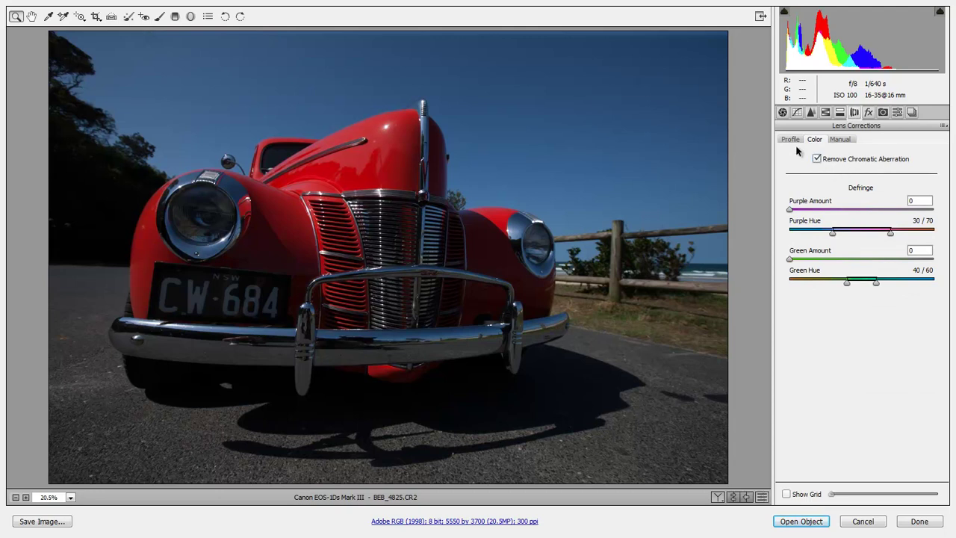
click(782, 112)
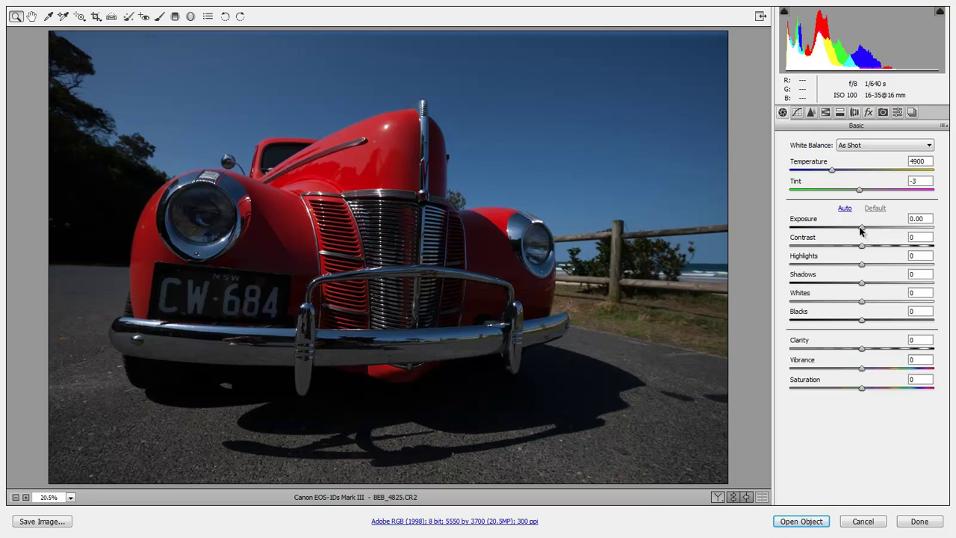
drag(860, 230, 872, 228)
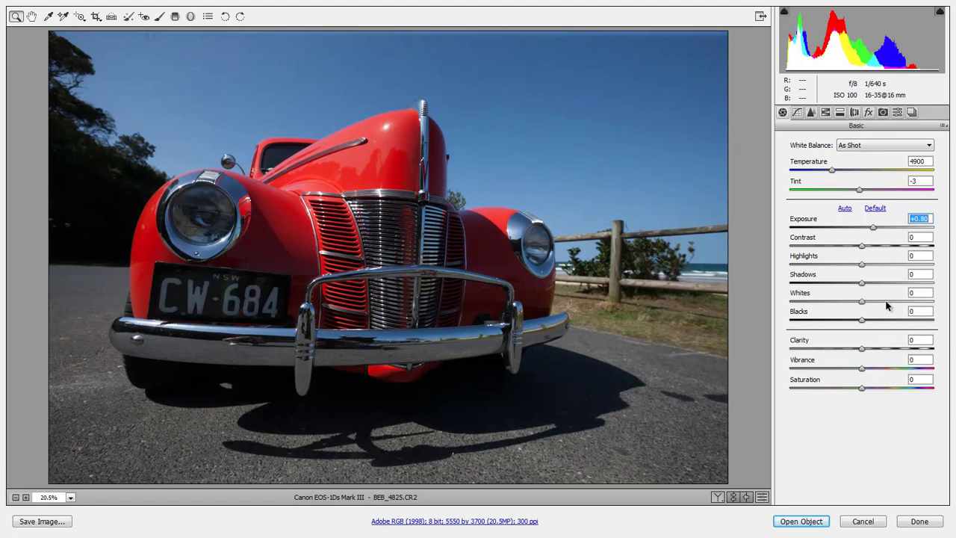
drag(888, 303, 910, 284)
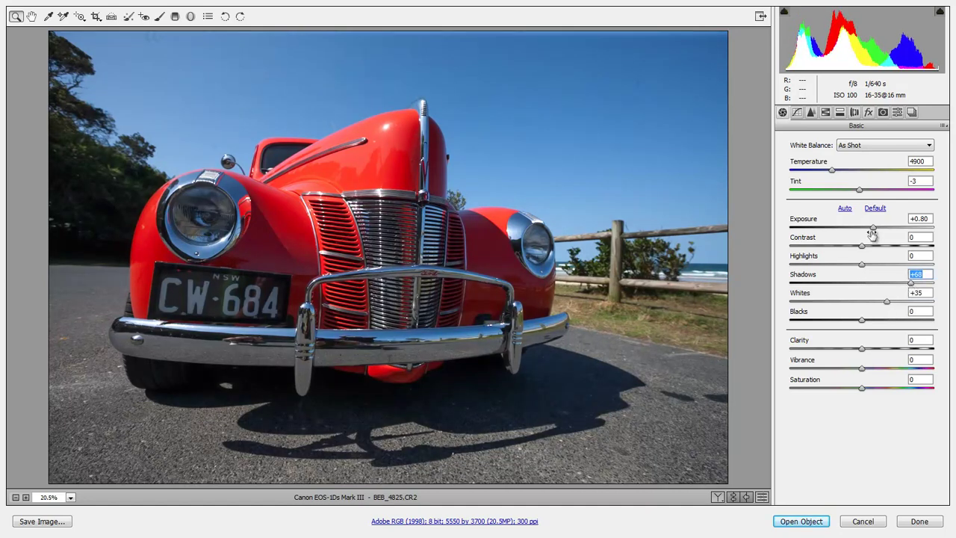
drag(872, 229, 873, 230)
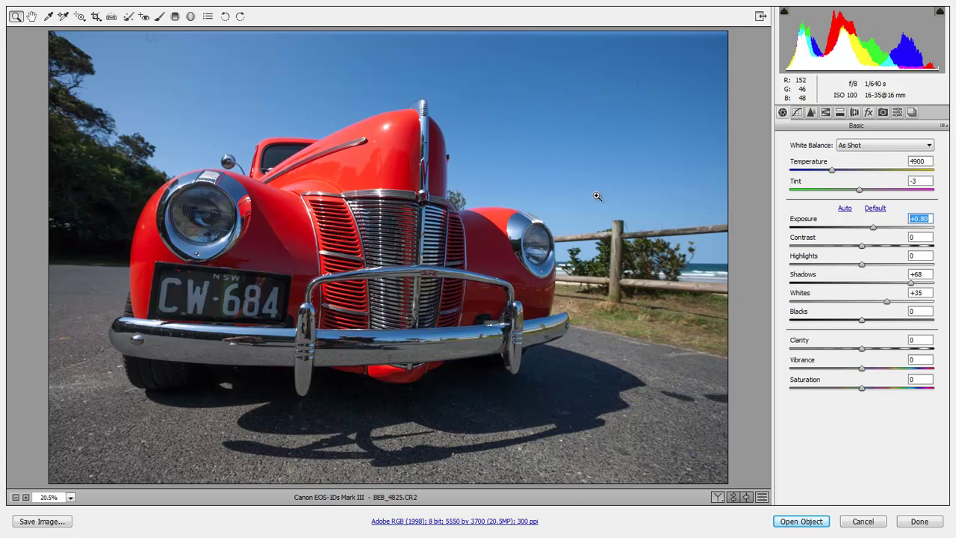
Step: Reduce the saturation of the blues to -41 and raise the overall vibrance to +43
click(826, 113)
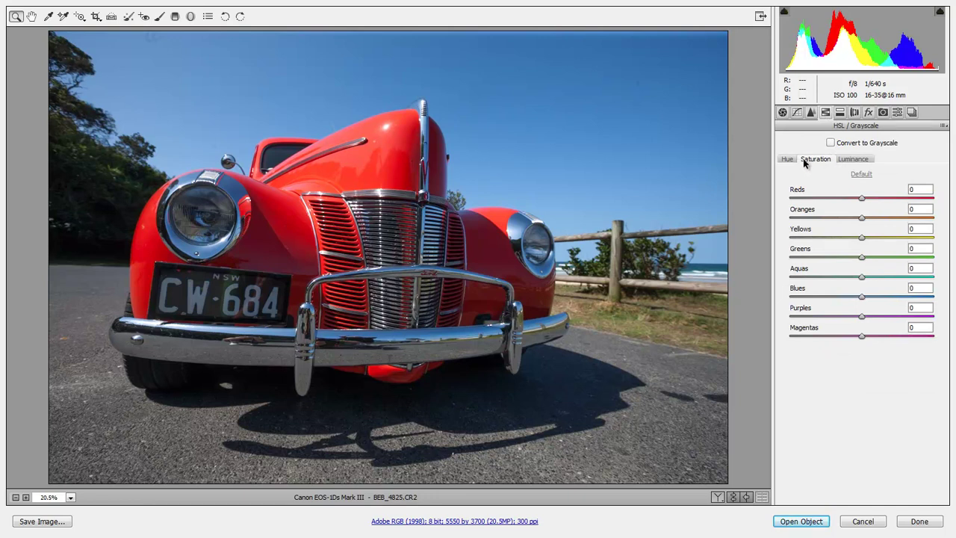
click(837, 297)
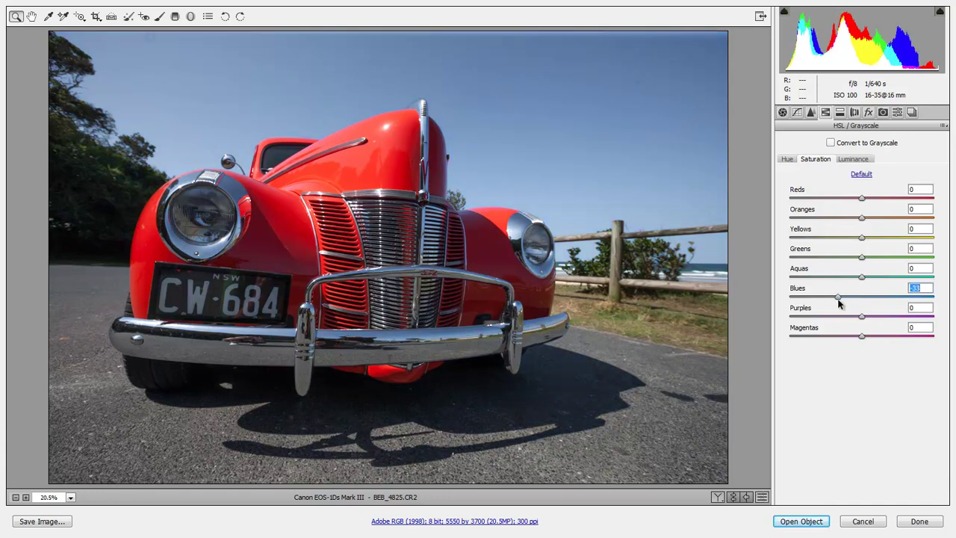
drag(836, 297, 834, 301)
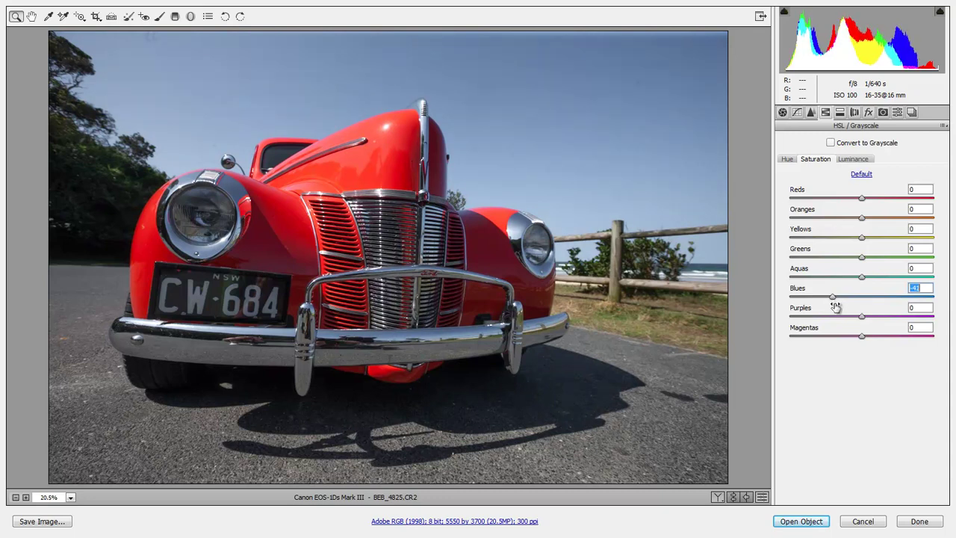
click(784, 115)
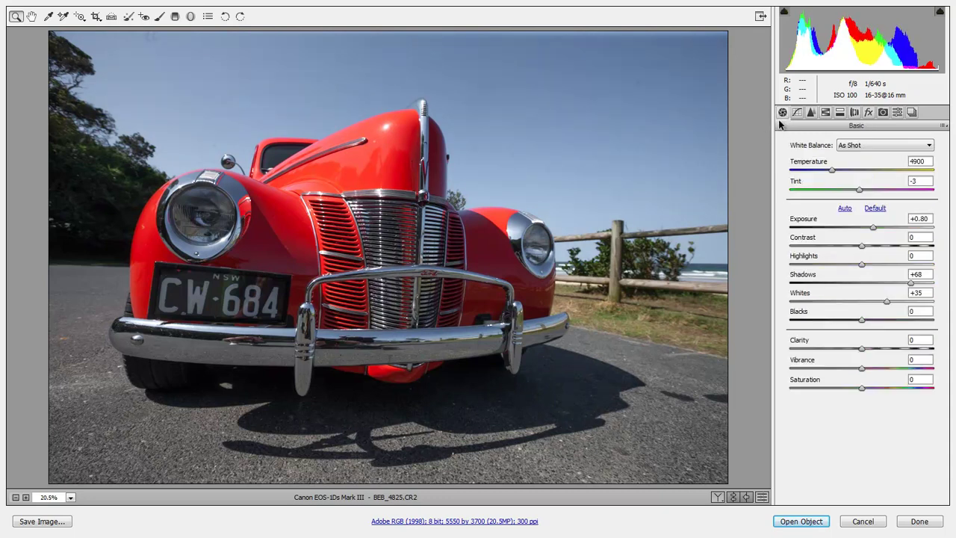
mouse_move(898, 363)
mouse_down()
mouse_move(885, 375)
mouse_move(893, 371)
mouse_up()
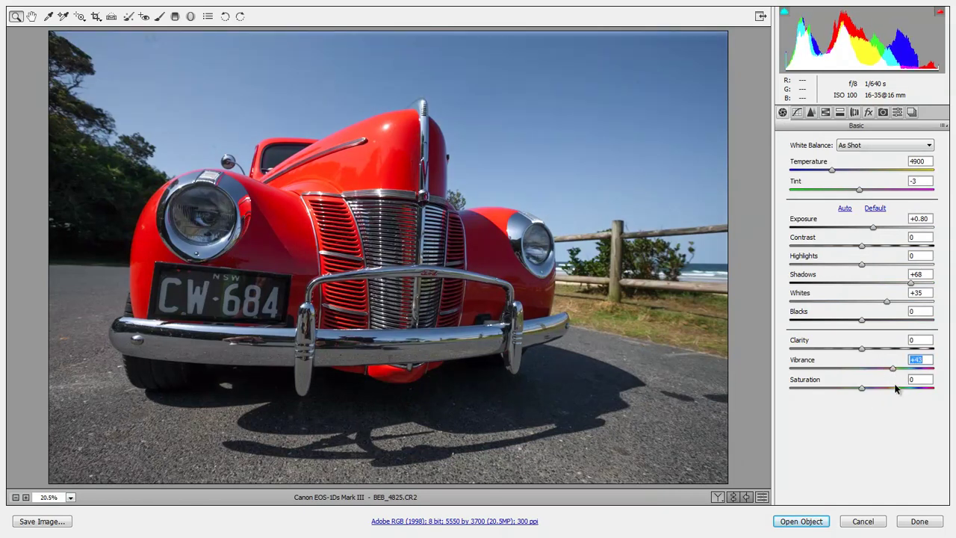
Step: Open the adjusted photo as a smart object and add a white layer mask to its layer
click(804, 523)
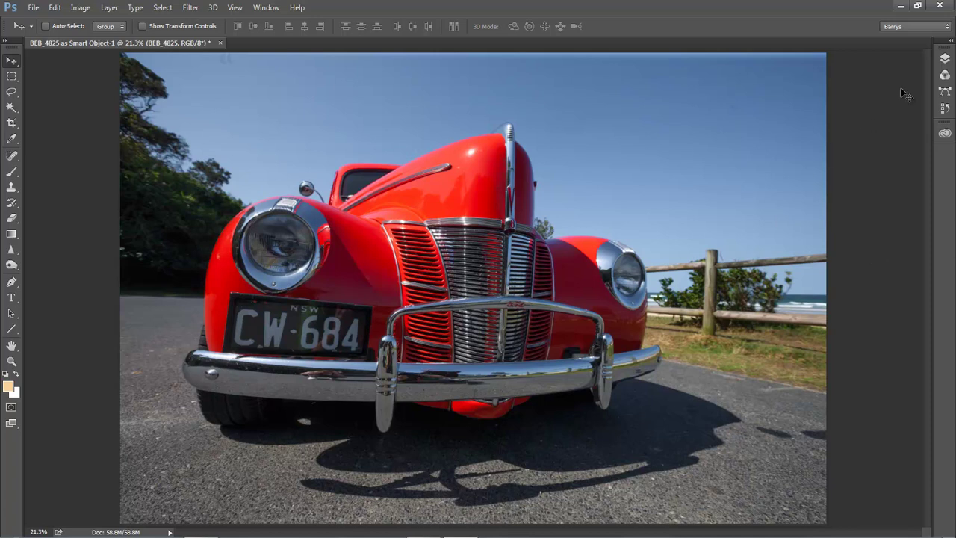
click(945, 60)
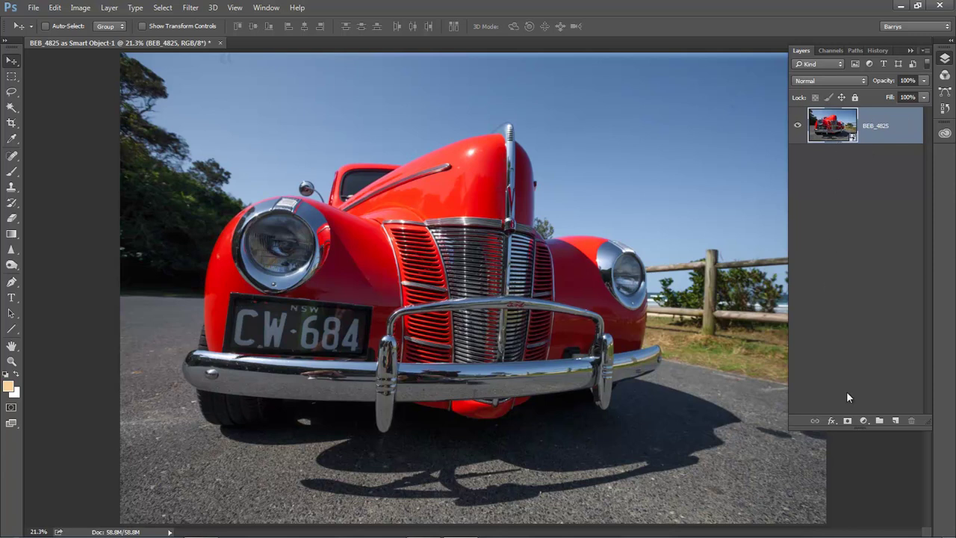
click(847, 422)
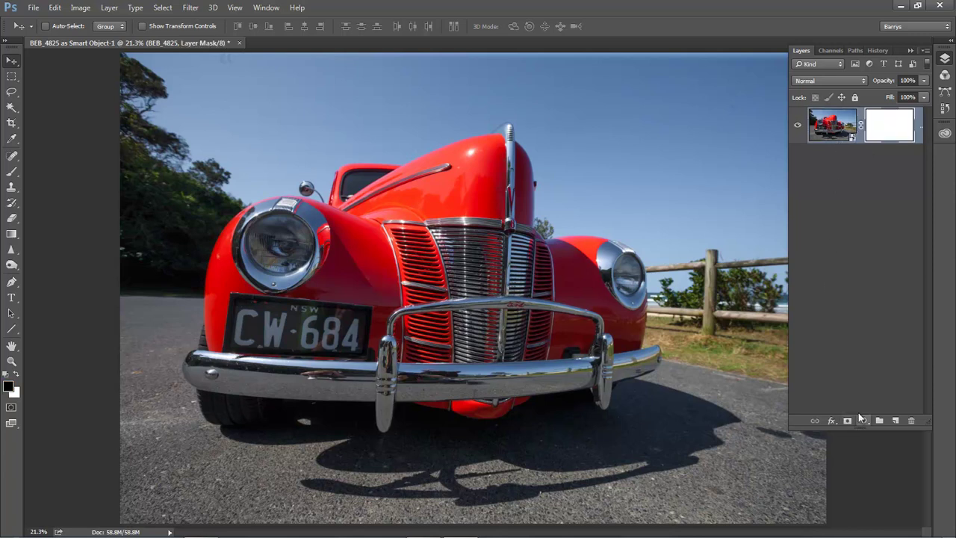
Step: Activate the Brush tool with black as the foreground colour, with the sky beside the hood ornament in close view
click(720, 21)
key(ctrl+space)
drag(572, 77, 822, 247)
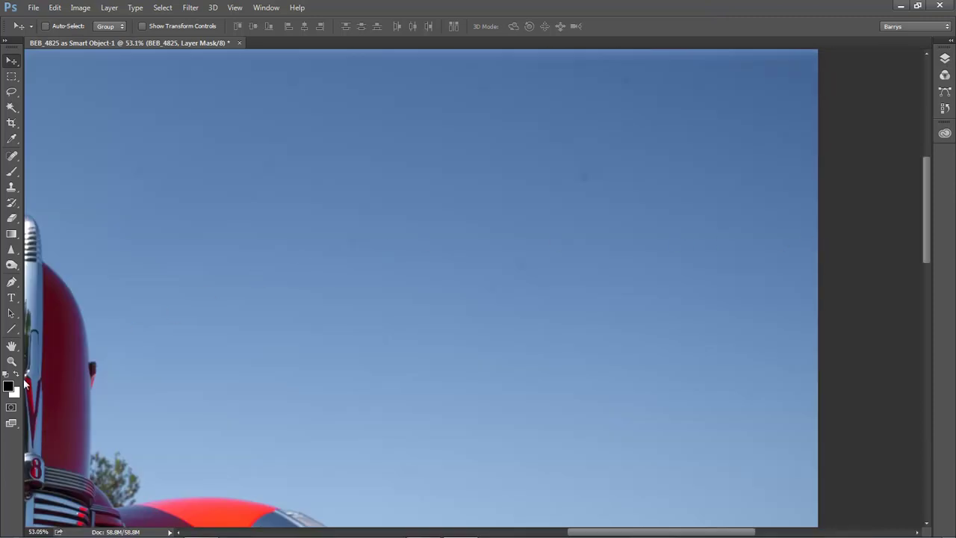
click(17, 173)
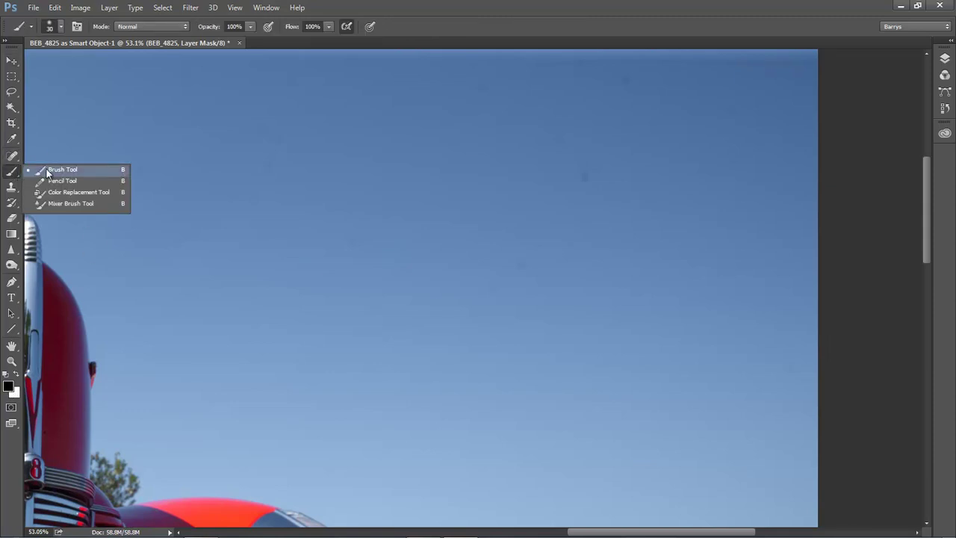
click(46, 169)
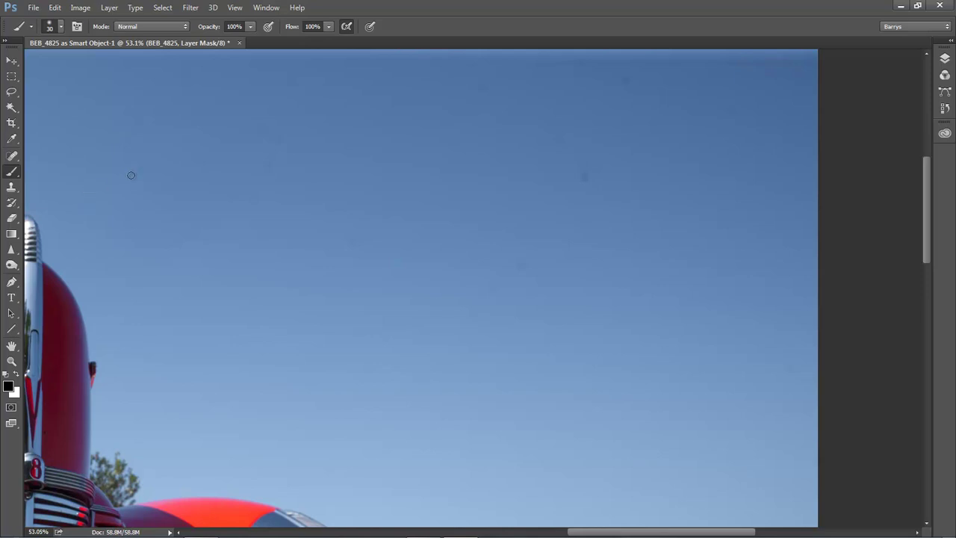
Step: Try painting a round patch and a closed zigzag outline of connected straight strokes on the mask over the sky
click(109, 191)
drag(109, 190, 105, 191)
click(106, 227)
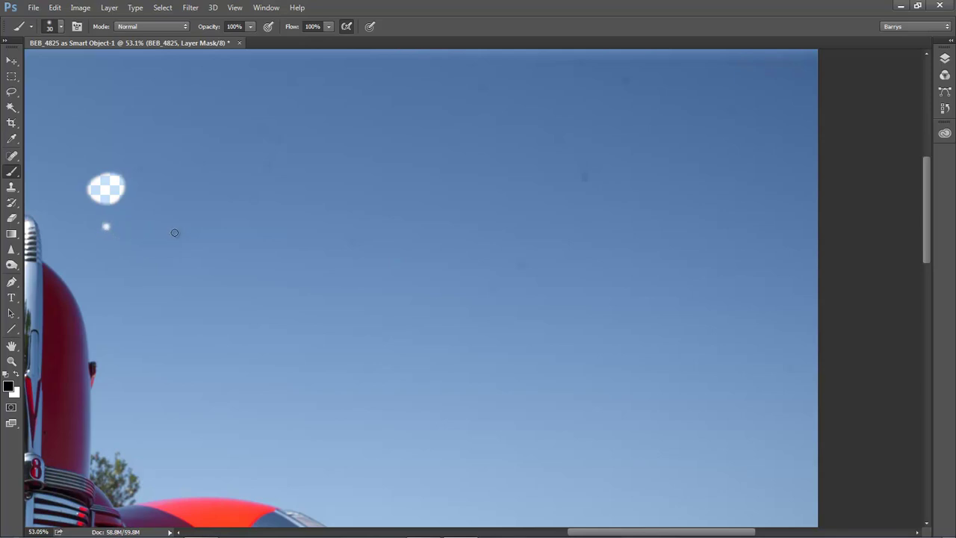
shift+click(793, 70)
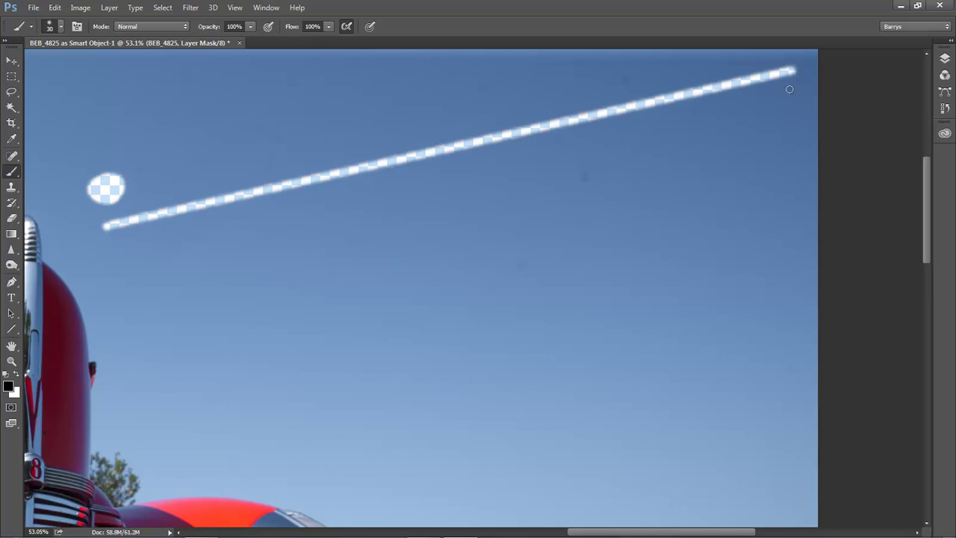
shift+click(717, 259)
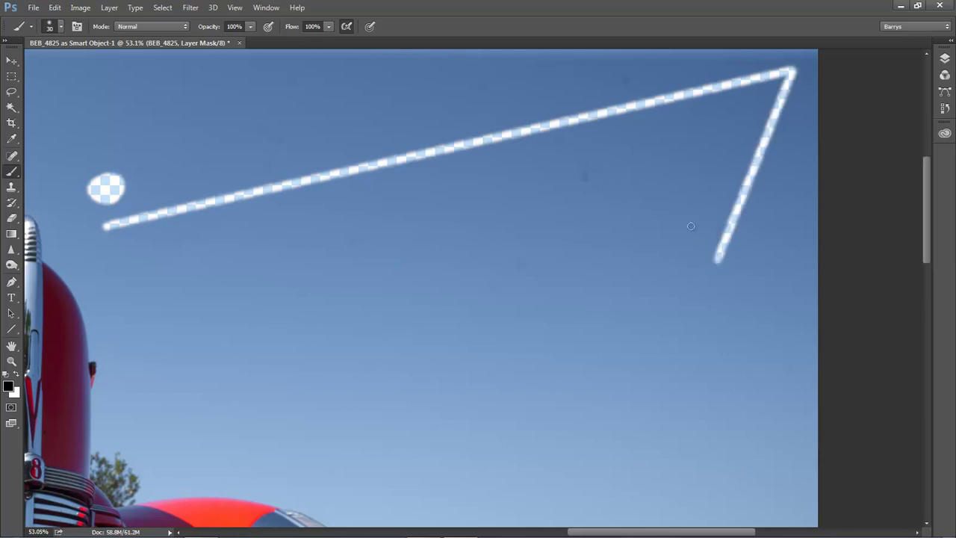
shift+click(613, 157)
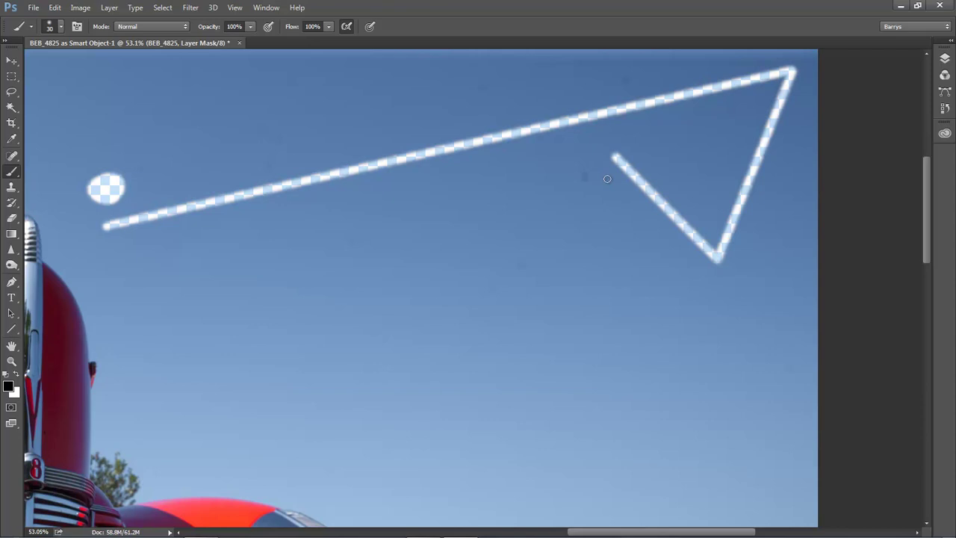
shift+click(553, 299)
shift+click(445, 207)
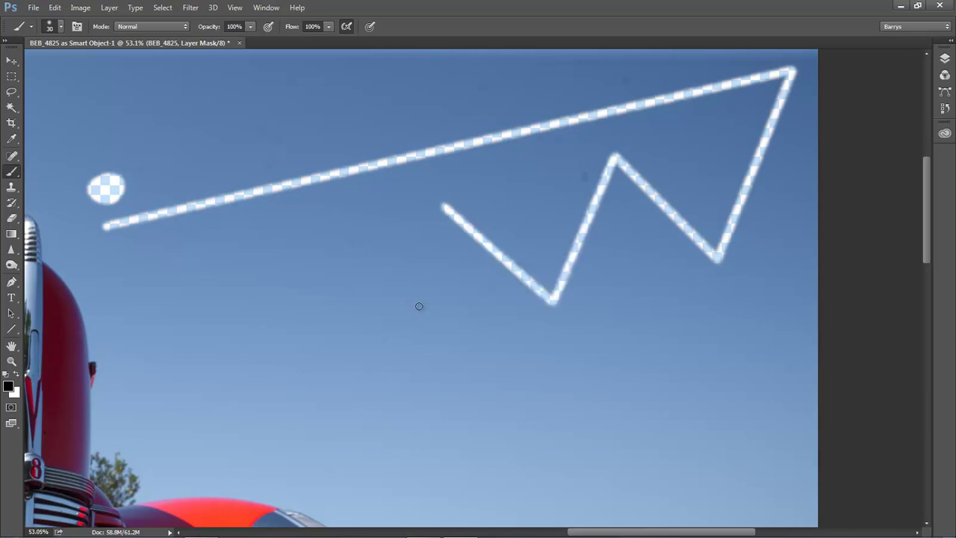
shift+click(400, 329)
shift+click(297, 259)
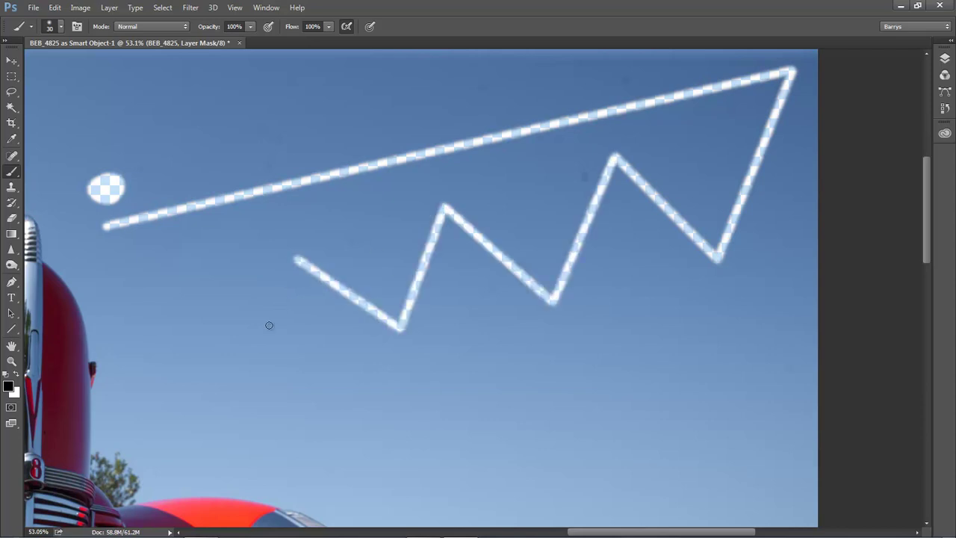
shift+click(235, 385)
shift+click(131, 312)
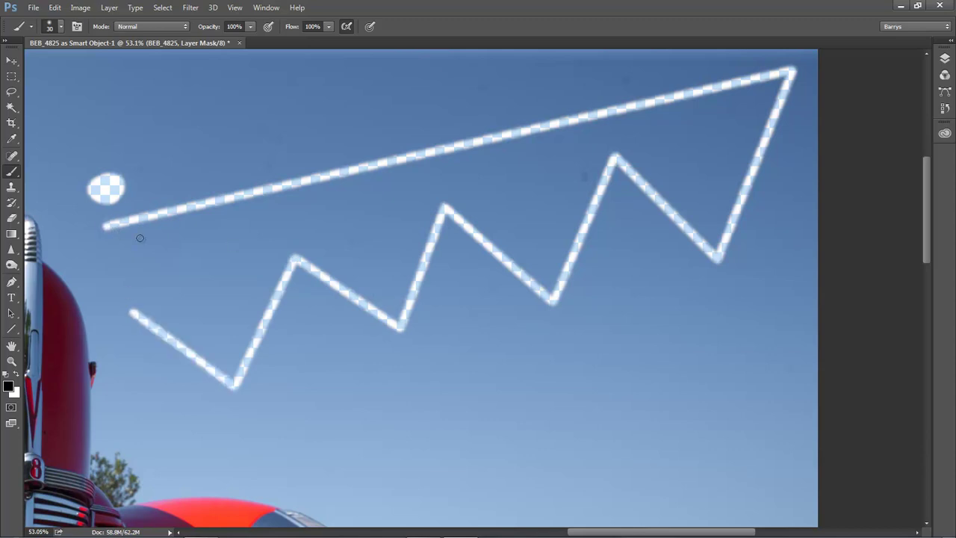
shift+click(104, 225)
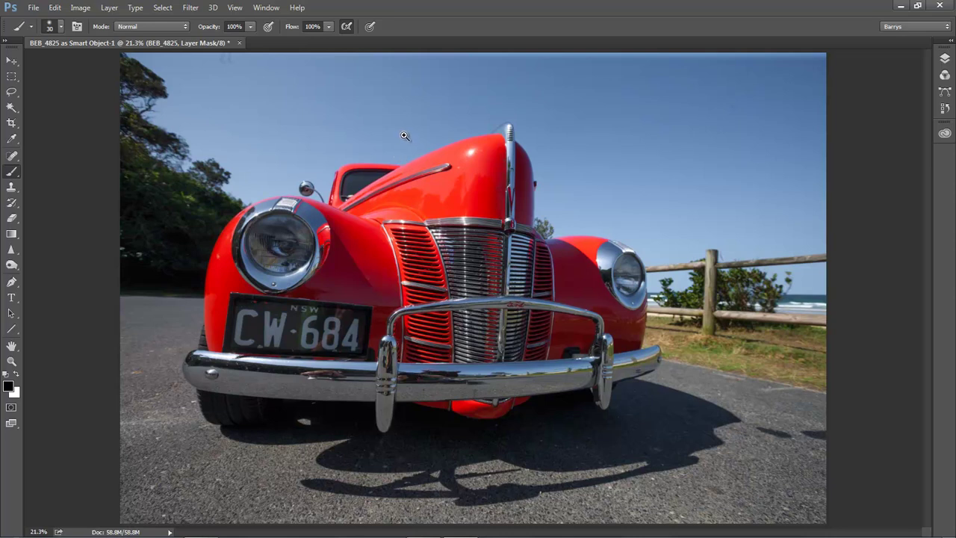
Step: Mask out the sky with a size 15 brush in connected straight strokes along the hood's upper edge, starting at the roof
drag(376, 140, 460, 192)
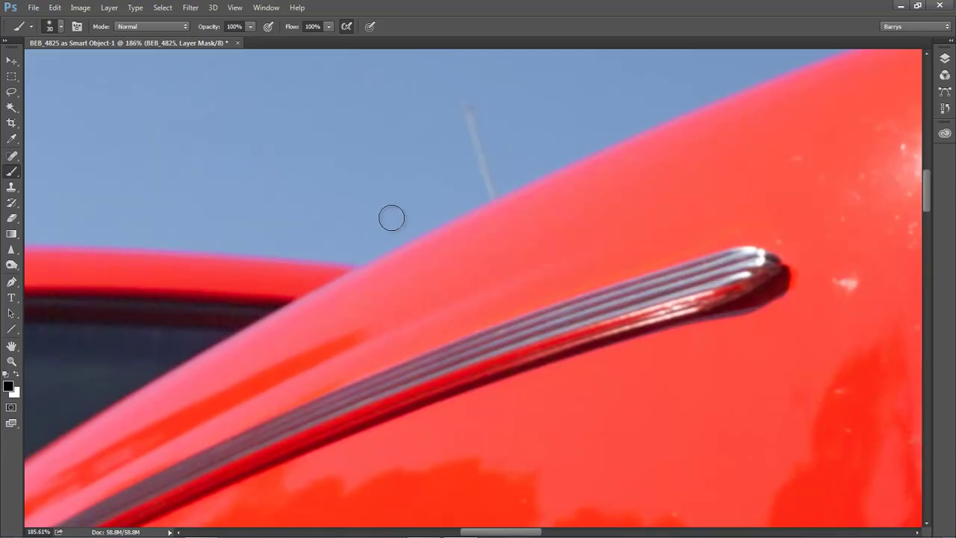
key(bracketleft)
key(bracketleft)
key(bracketright)
key(bracketright)
drag(362, 258, 365, 254)
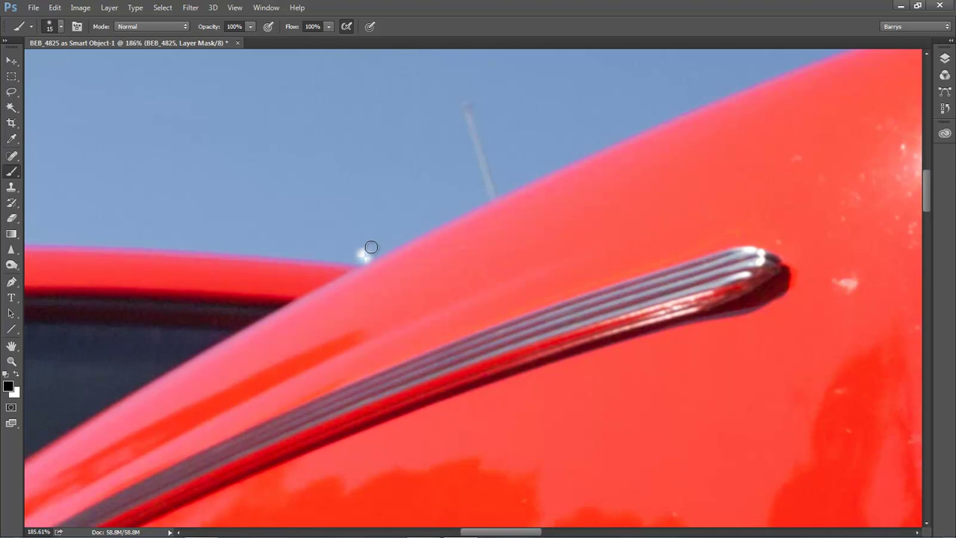
shift+click(478, 199)
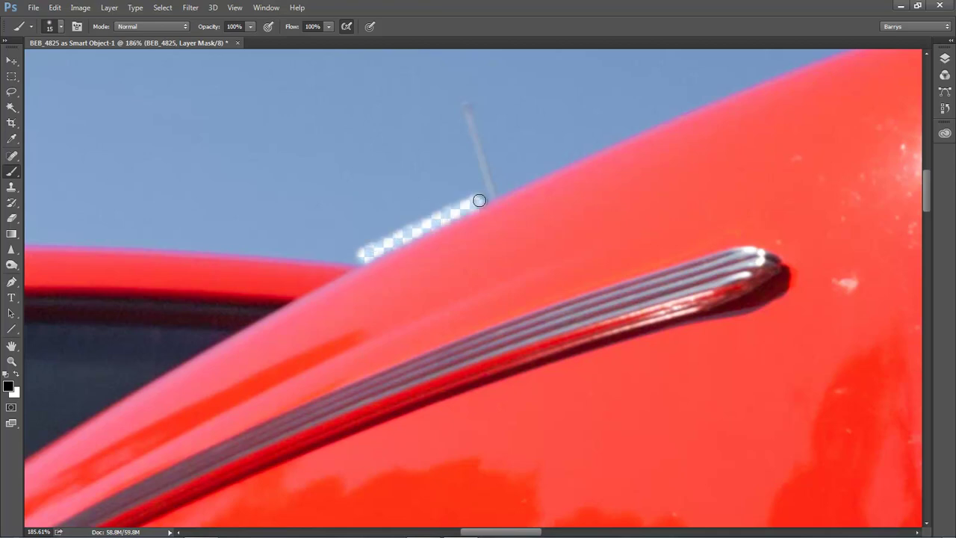
shift+click(592, 146)
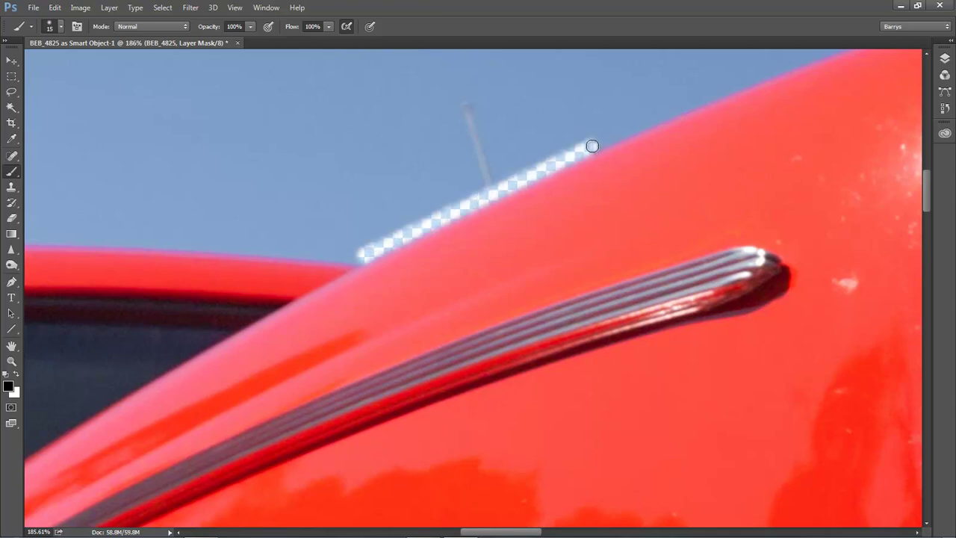
shift+click(720, 91)
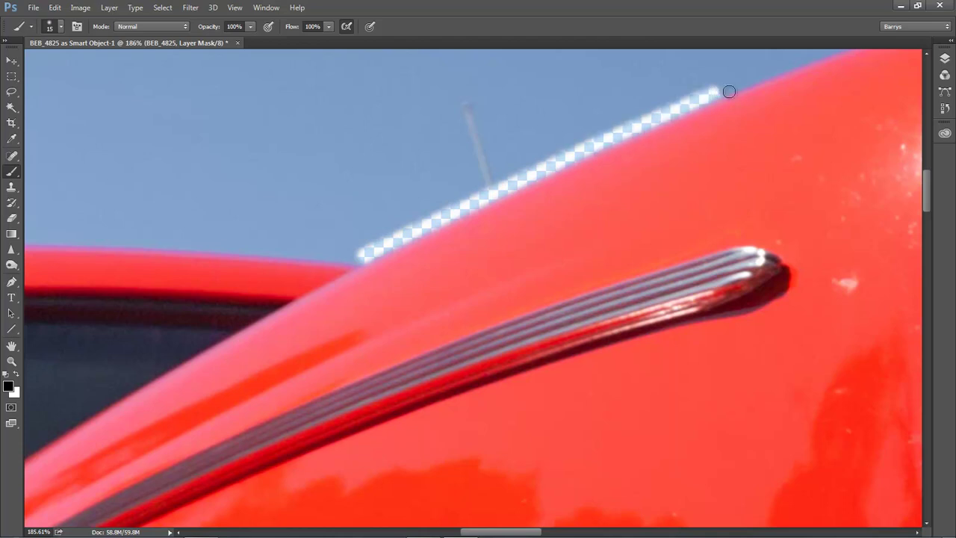
shift+click(799, 59)
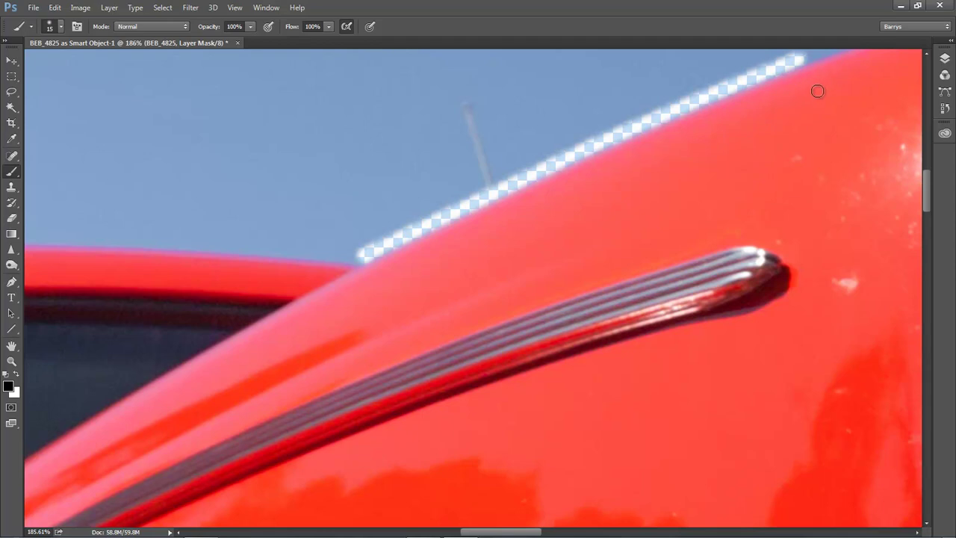
Step: Continue the masked outline along the hood's upper edge up to the base of the chrome ornament
key(space)
drag(813, 103, 207, 290)
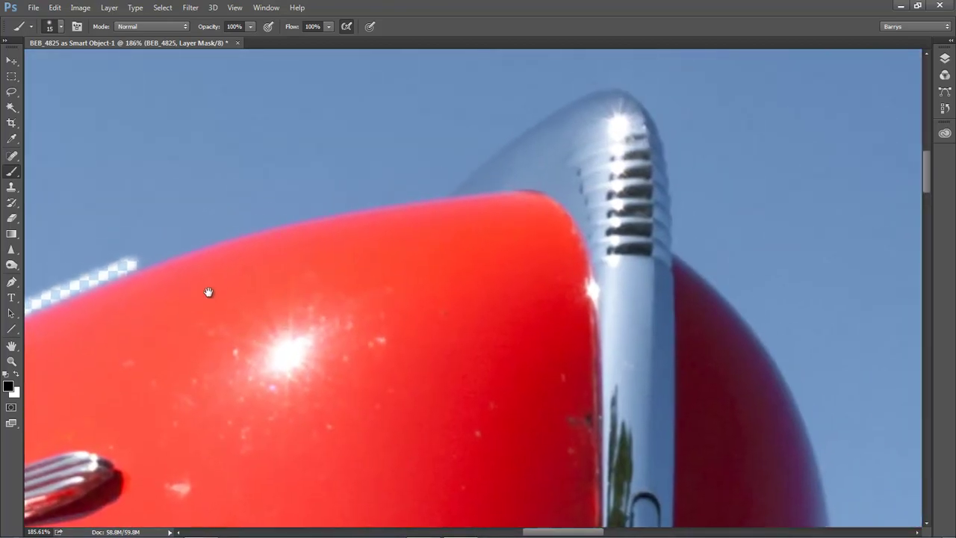
shift+click(177, 249)
shift+click(254, 224)
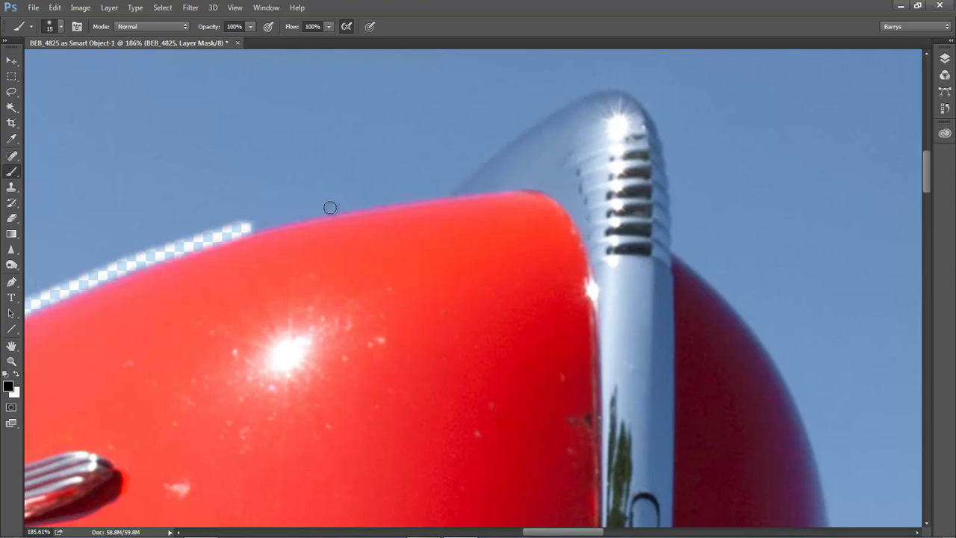
shift+click(330, 207)
shift+click(442, 193)
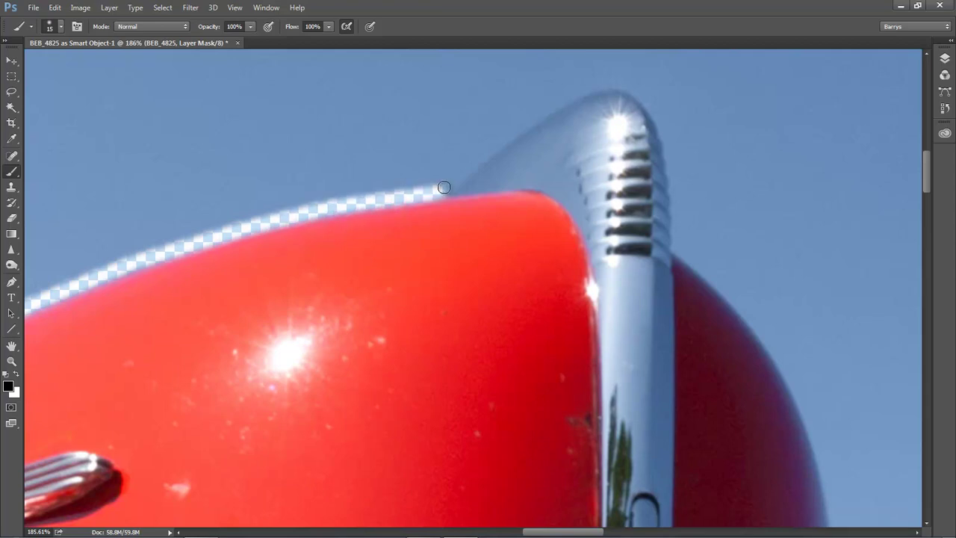
Step: Mask out the sky along the chrome ornament's rear slope and around its rounded tip
shift+click(500, 138)
shift+click(559, 98)
shift+click(589, 85)
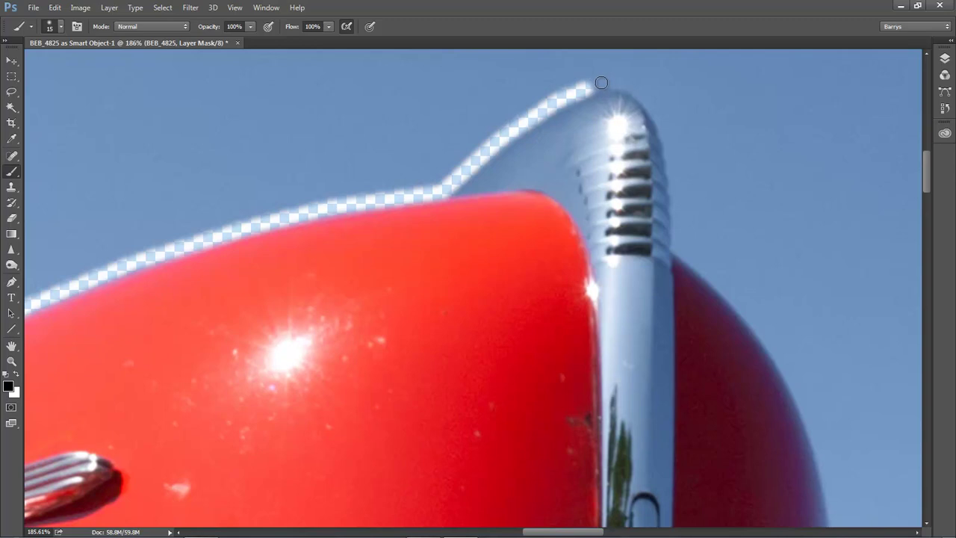
mouse_move(597, 82)
mouse_down()
mouse_move(649, 100)
mouse_move(671, 143)
mouse_up()
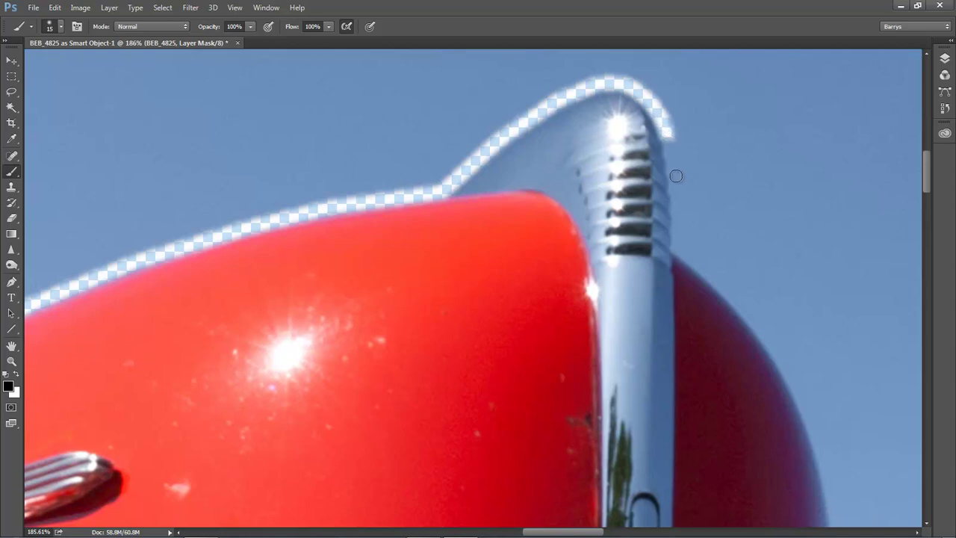
Step: Mask out the sky down the chrome ornament's front edge to the start of the hood's far side
shift+click(676, 190)
shift+click(679, 235)
shift+click(678, 249)
shift+click(704, 270)
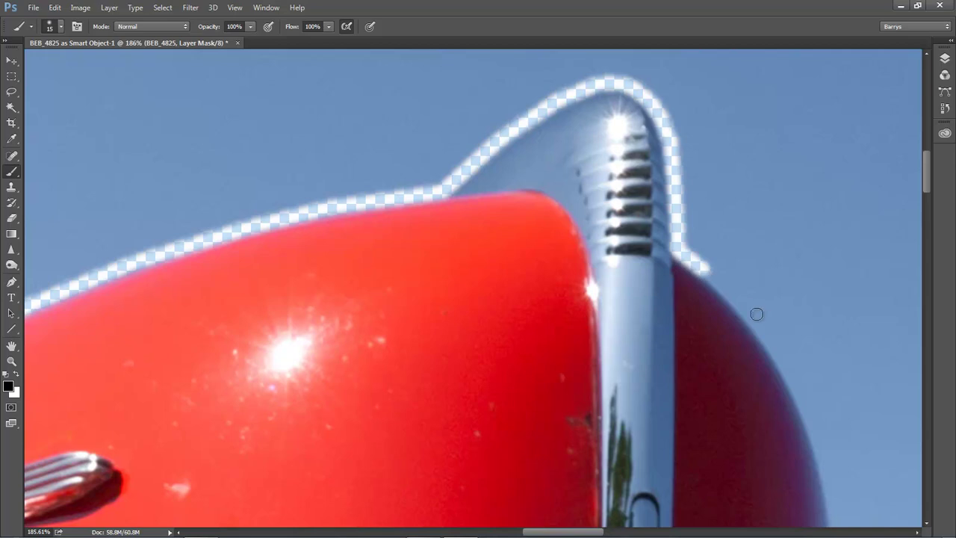
Step: Continue the masked outline in connected straight strokes down the curved far side of the hood, and reduce the brush size
shift+click(744, 309)
shift+click(773, 345)
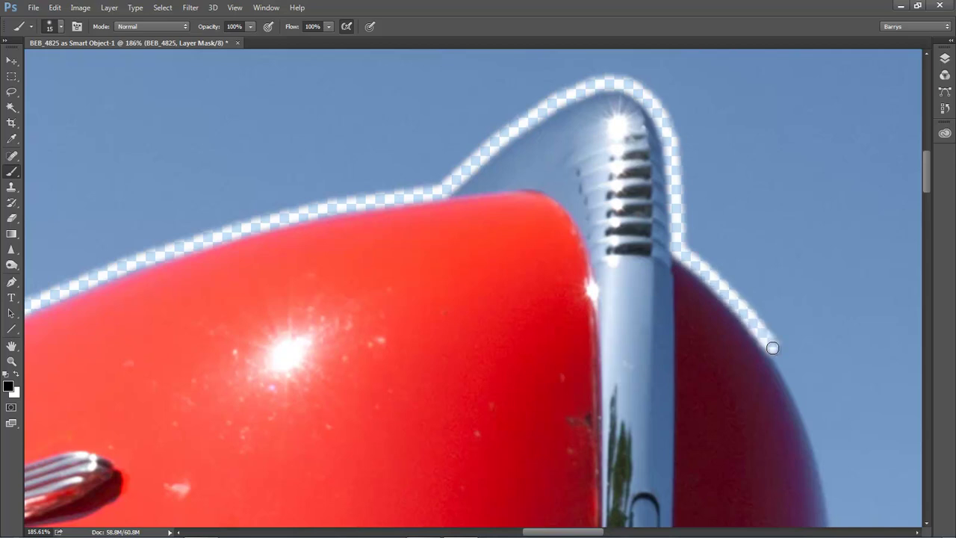
shift+click(799, 393)
shift+click(808, 415)
shift+click(819, 450)
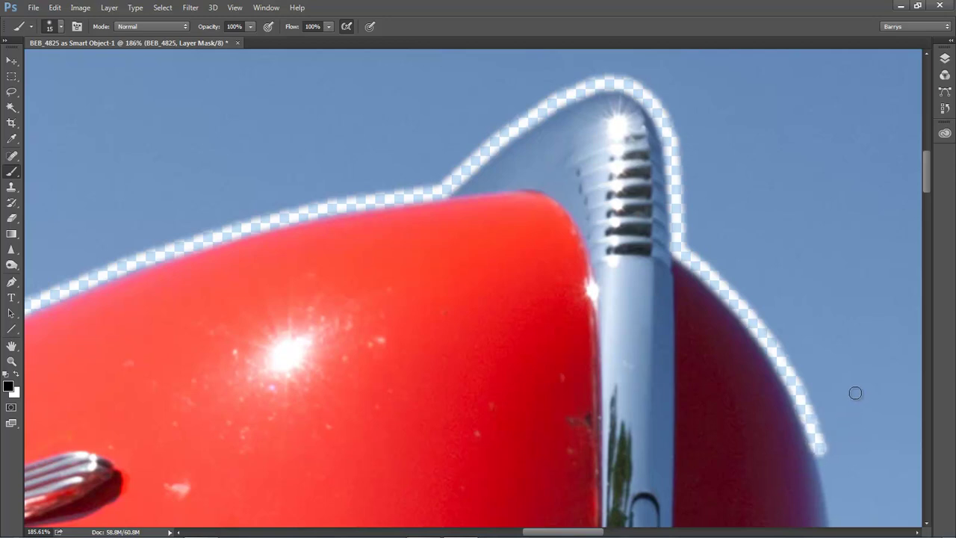
click(680, 242)
key(bracketleft)
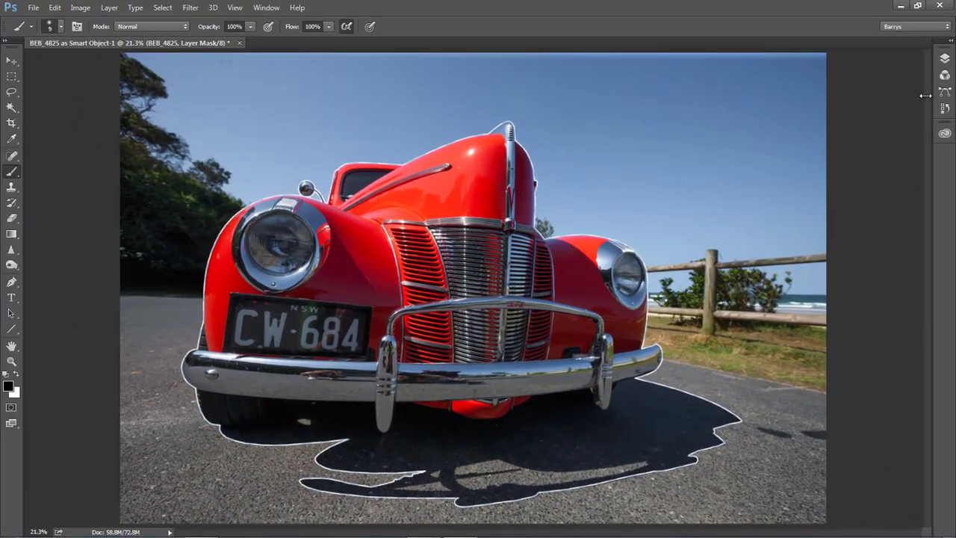
Step: Display only the layer mask on the canvas, showing the finished outline around the car and its shadow
click(945, 58)
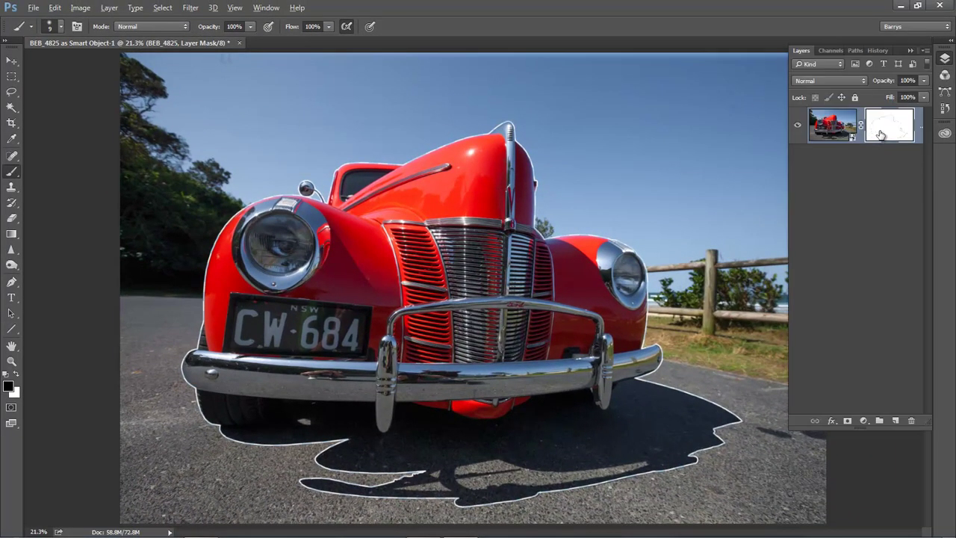
alt+click(884, 131)
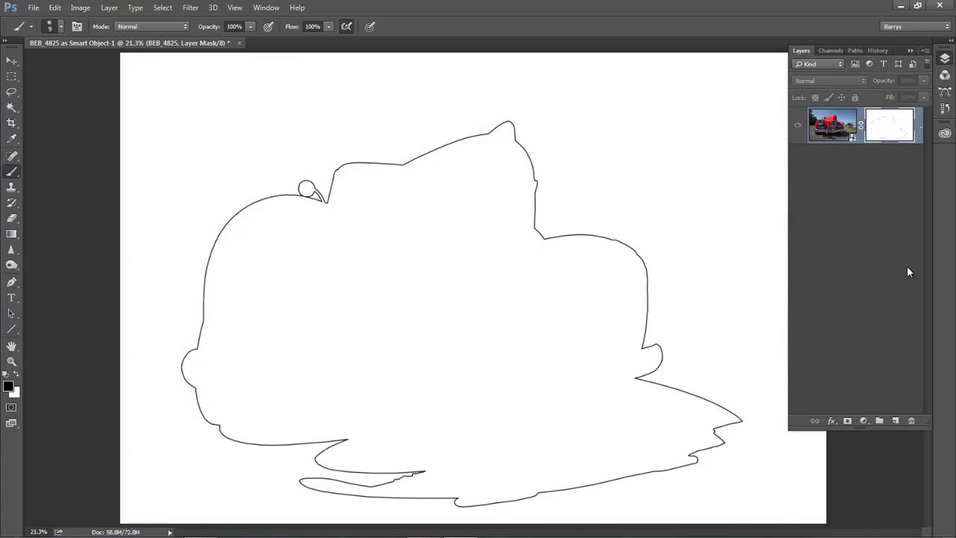
key(F7)
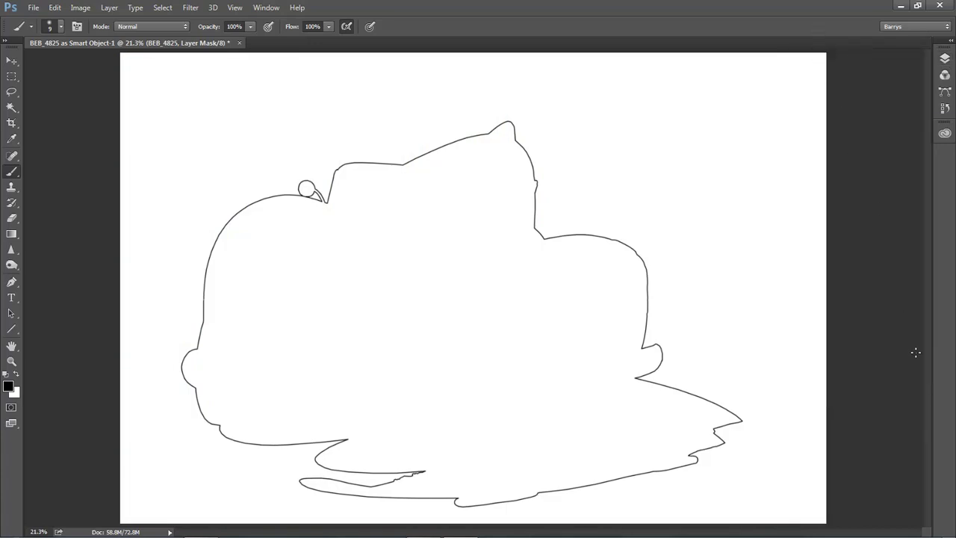
click(923, 528)
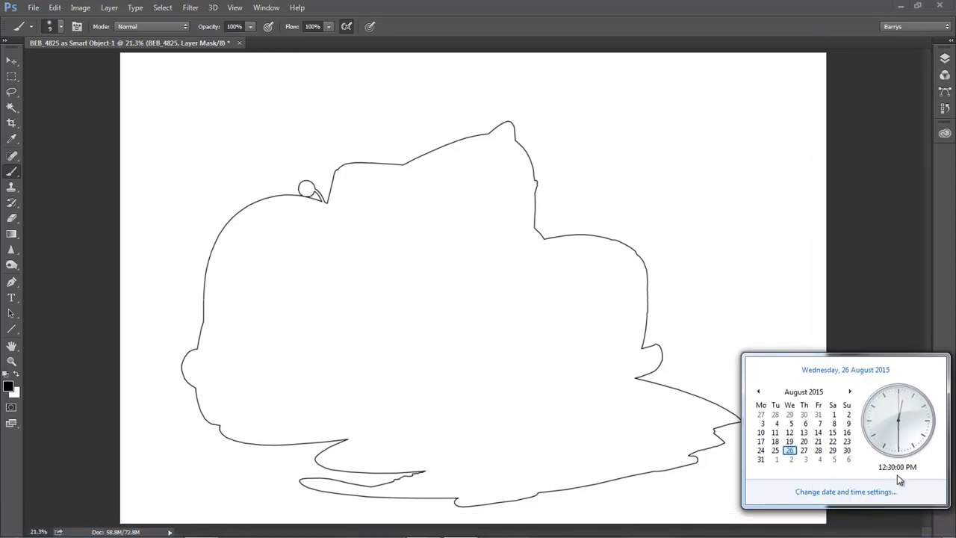
click(878, 278)
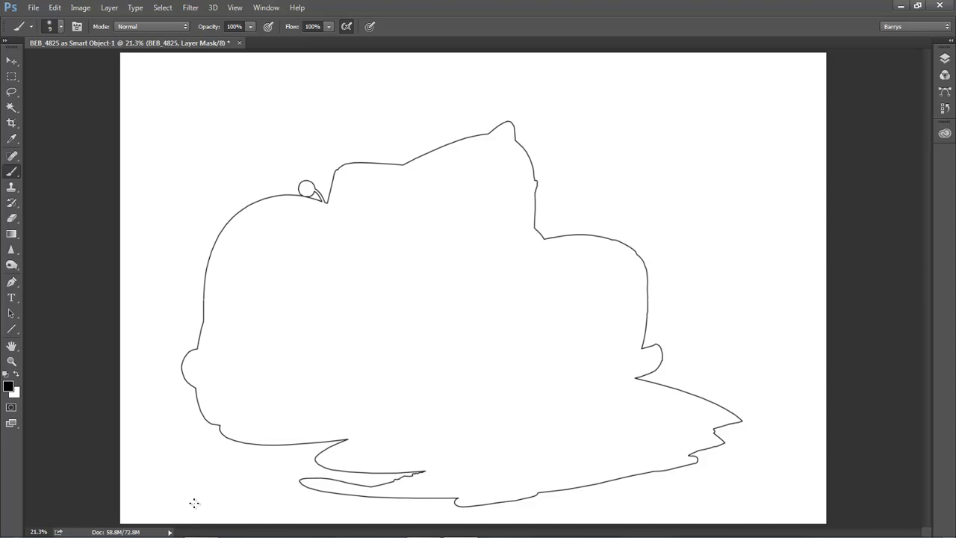
Step: Select the white area outside the car outline with the Magic Wand at tolerance 35 and expand the selection by 4 pixels
click(12, 108)
click(494, 247)
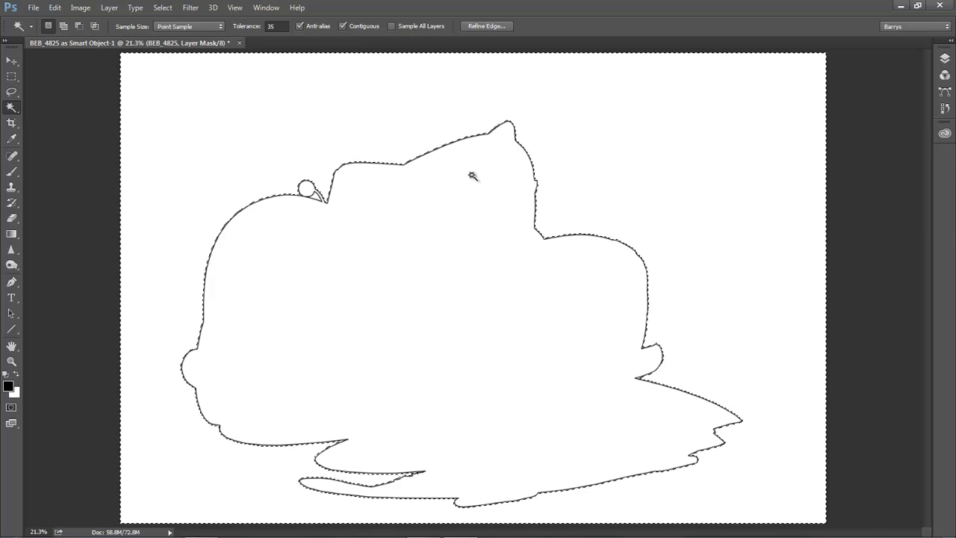
drag(396, 128, 459, 209)
drag(369, 166, 615, 310)
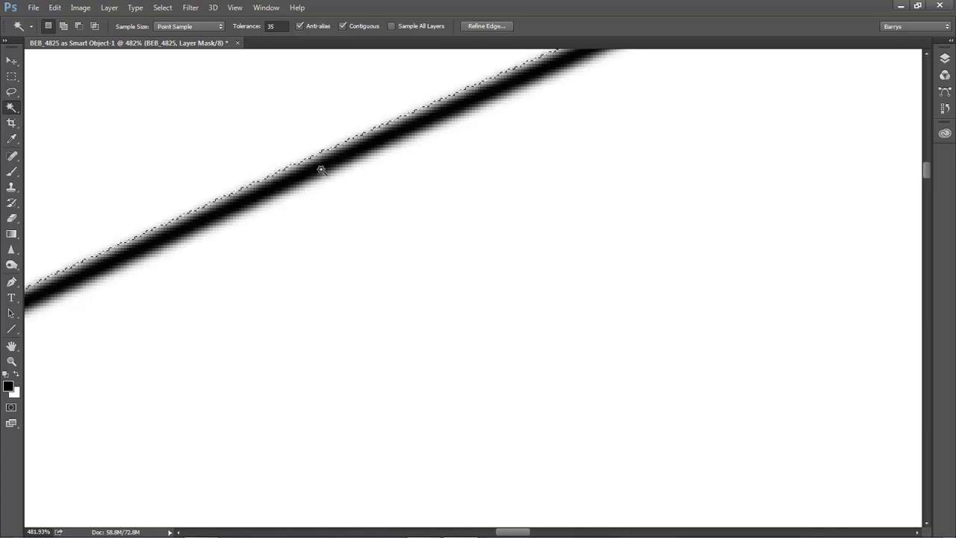
click(162, 7)
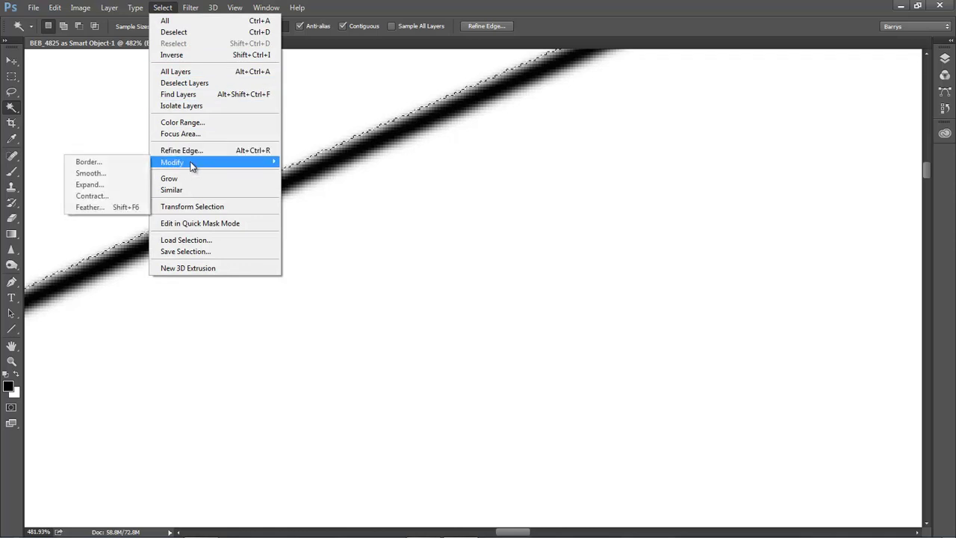
mouse_move(171, 164)
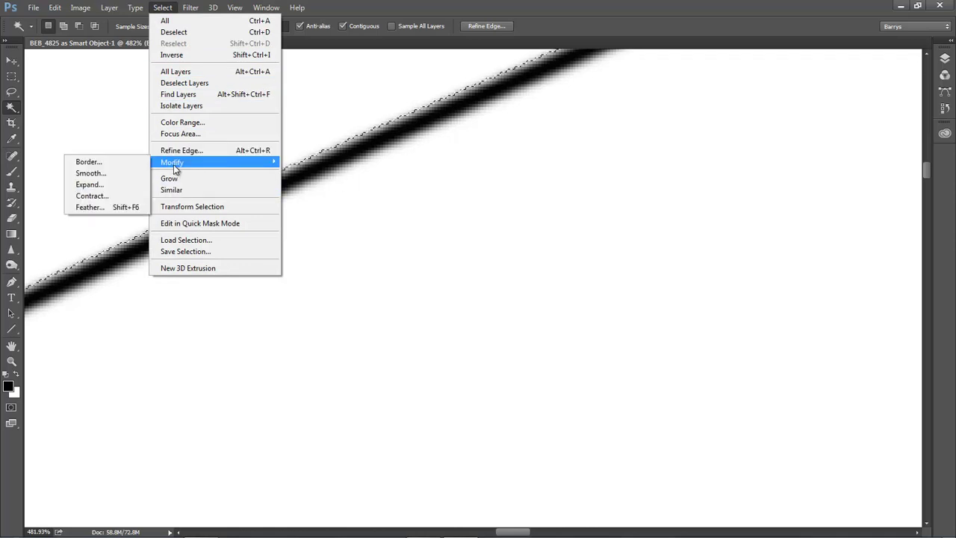
click(94, 190)
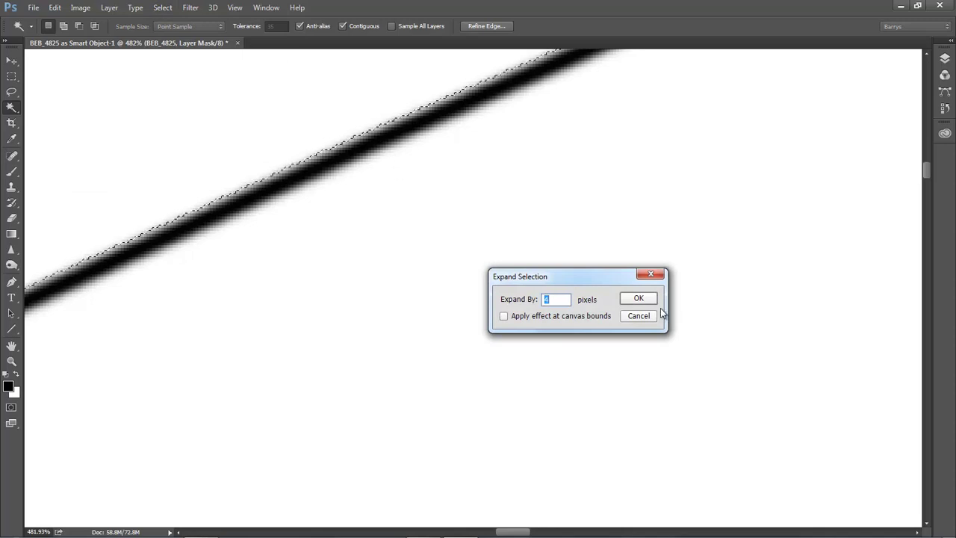
click(639, 301)
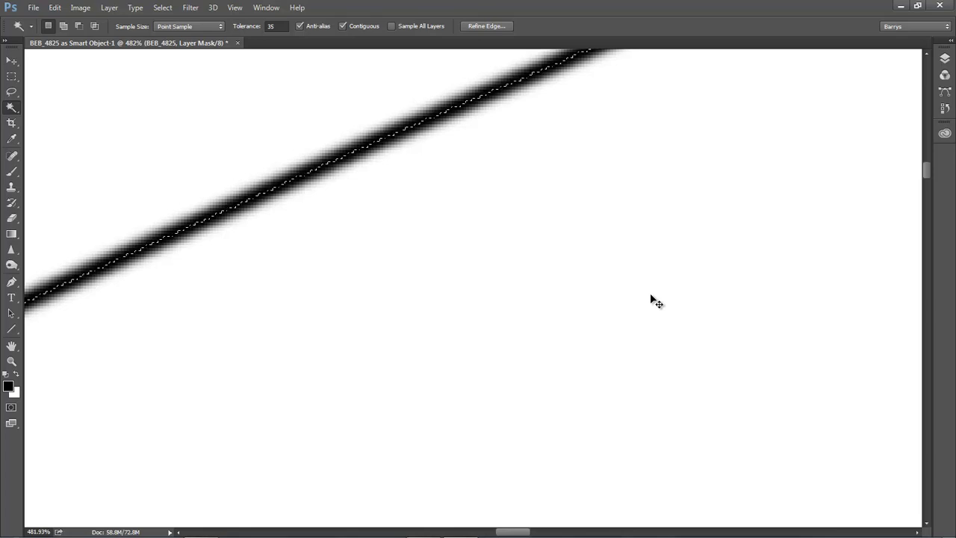
Step: Fill the selected area outside the outline with black on the mask and deselect it
key(ctrl+0)
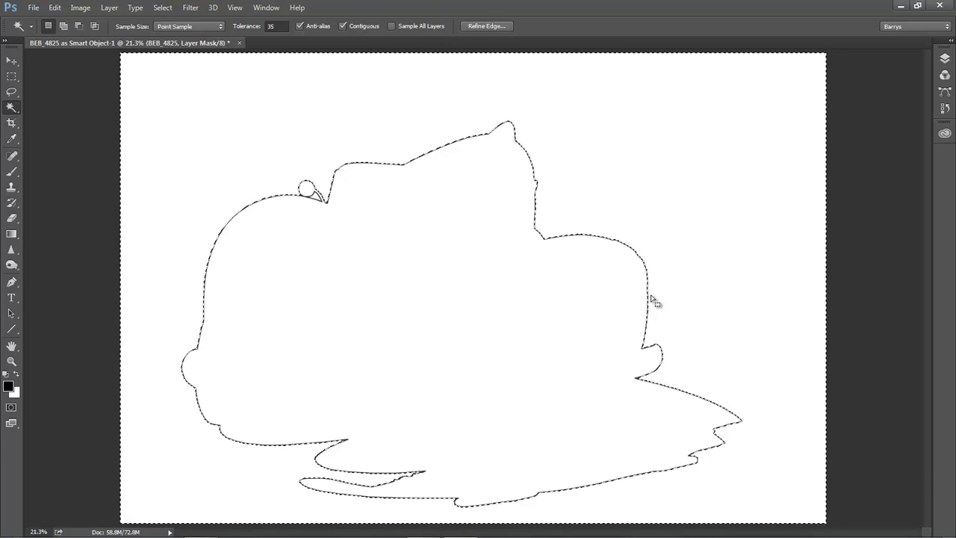
key(alt)
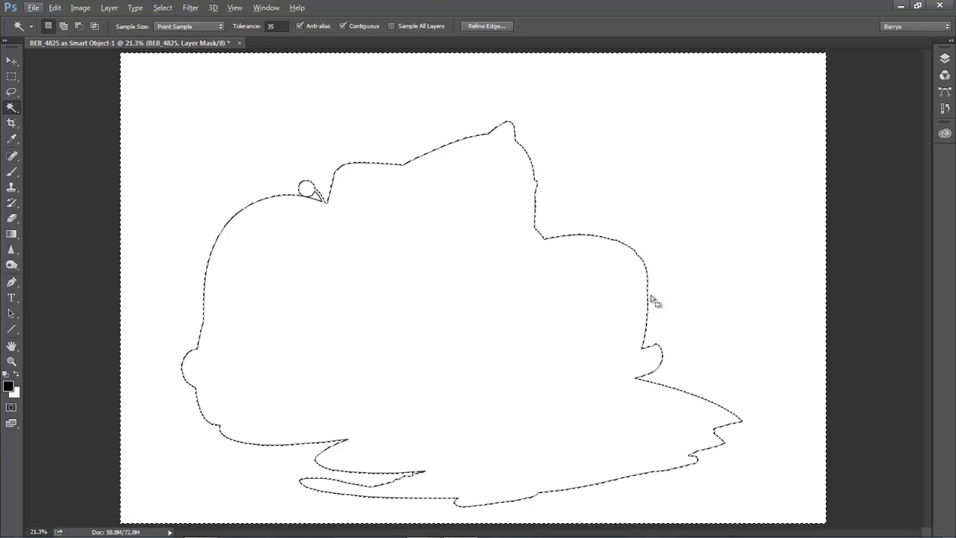
key(alt)
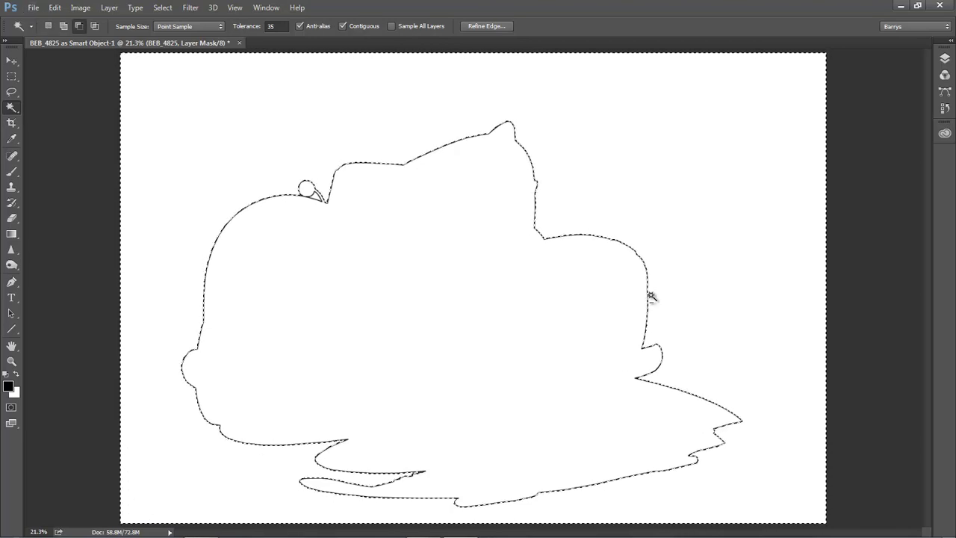
key(alt+BackSpace)
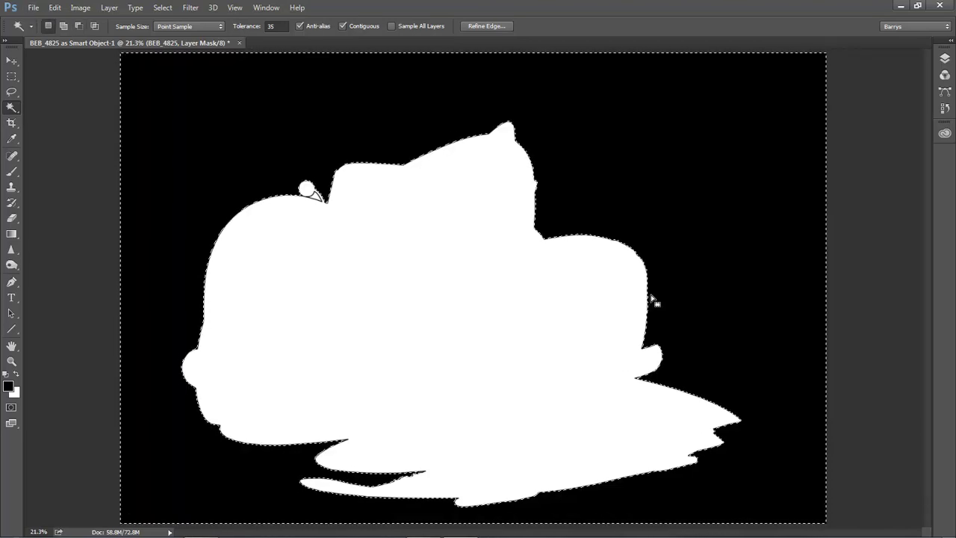
key(ctrl+d)
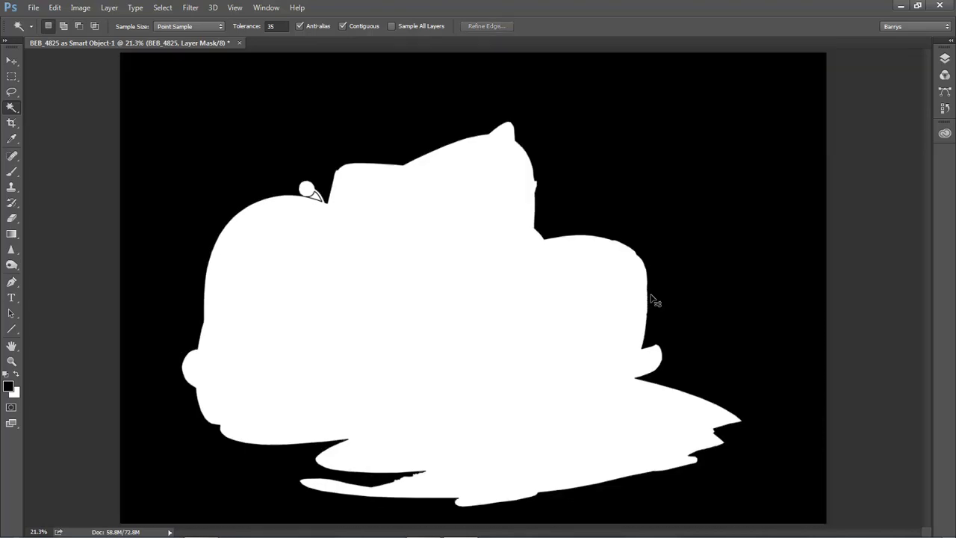
Step: Switch the canvas from the mask view back to the cut-out car image
click(945, 58)
click(803, 129)
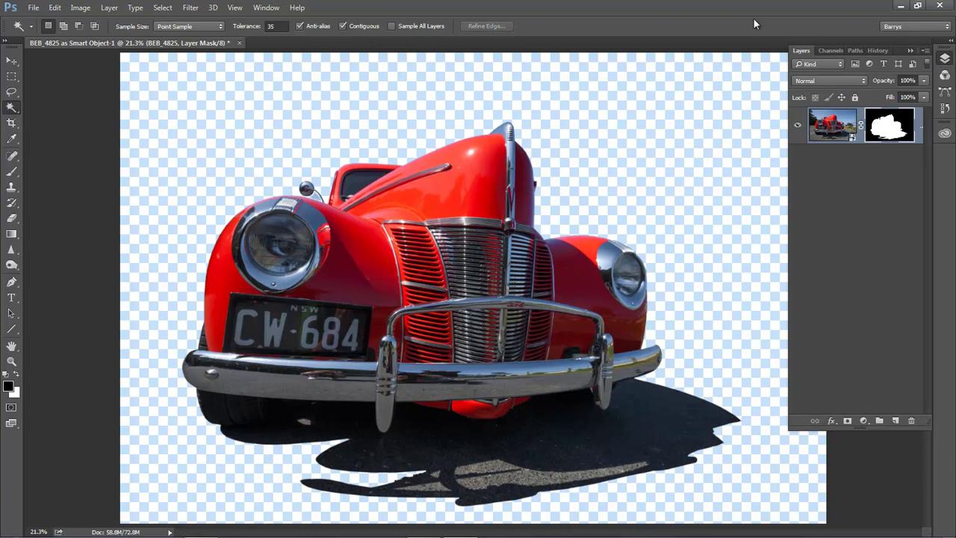
click(944, 58)
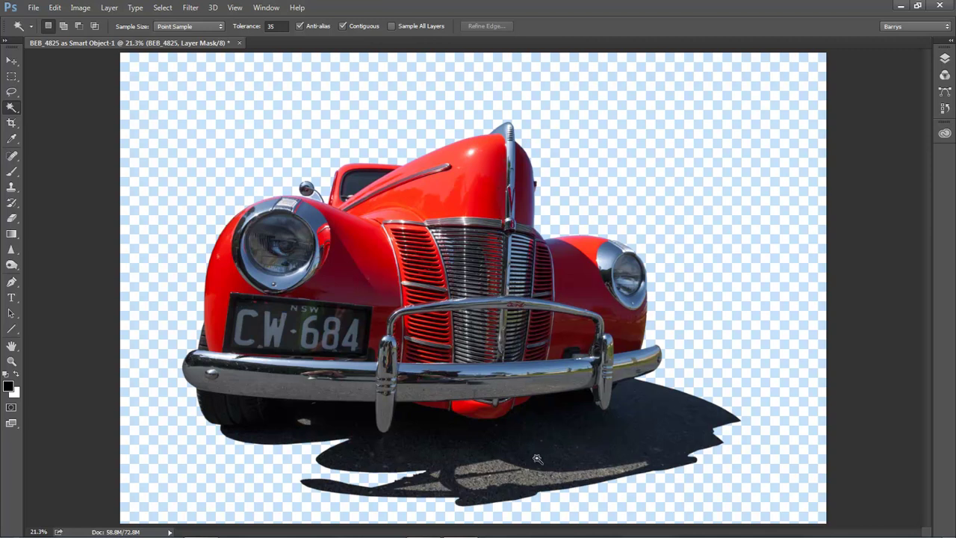
click(943, 61)
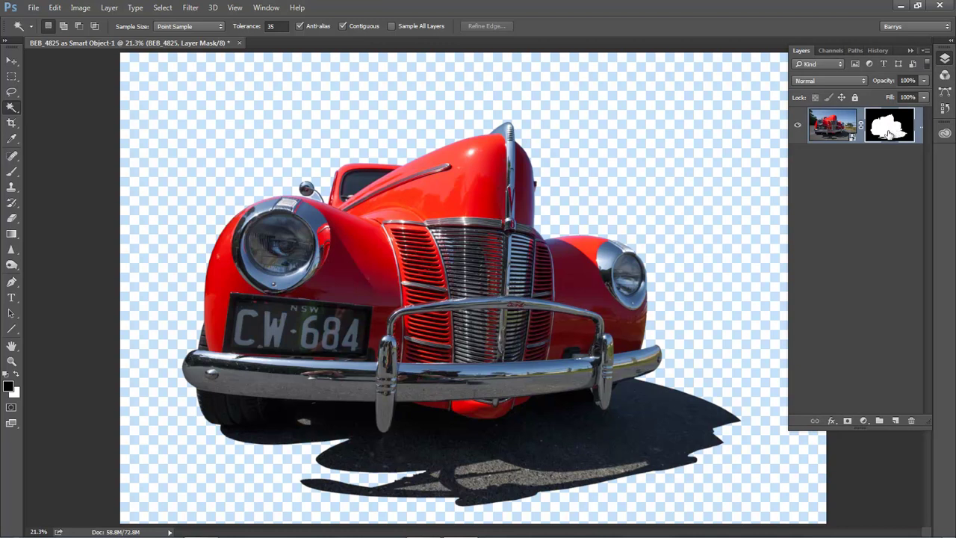
shift+click(893, 129)
key(F7)
Step: With a size 15 brush, mask the upper edge of the sunlit asphalt patch in the car's shadow, across its peak
drag(348, 415, 694, 502)
click(327, 331)
click(341, 332)
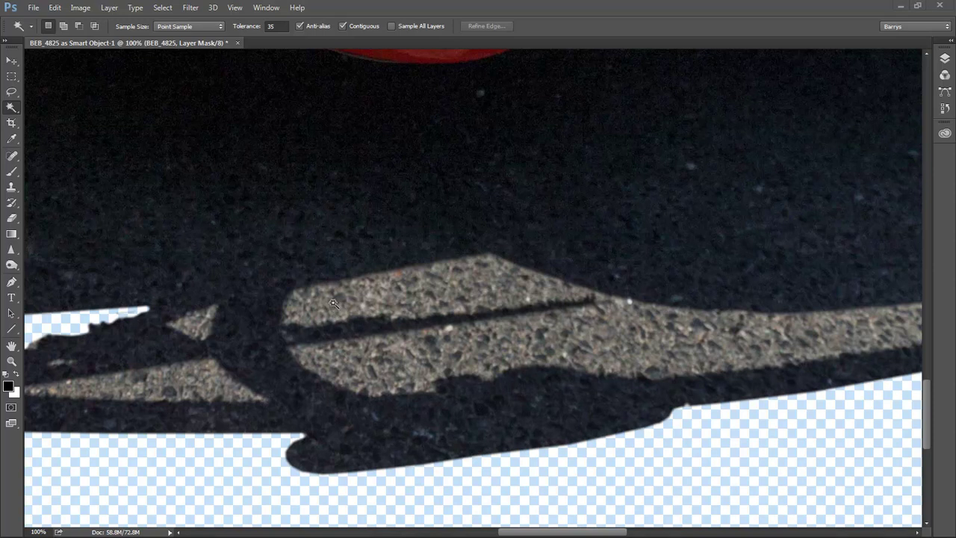
click(12, 173)
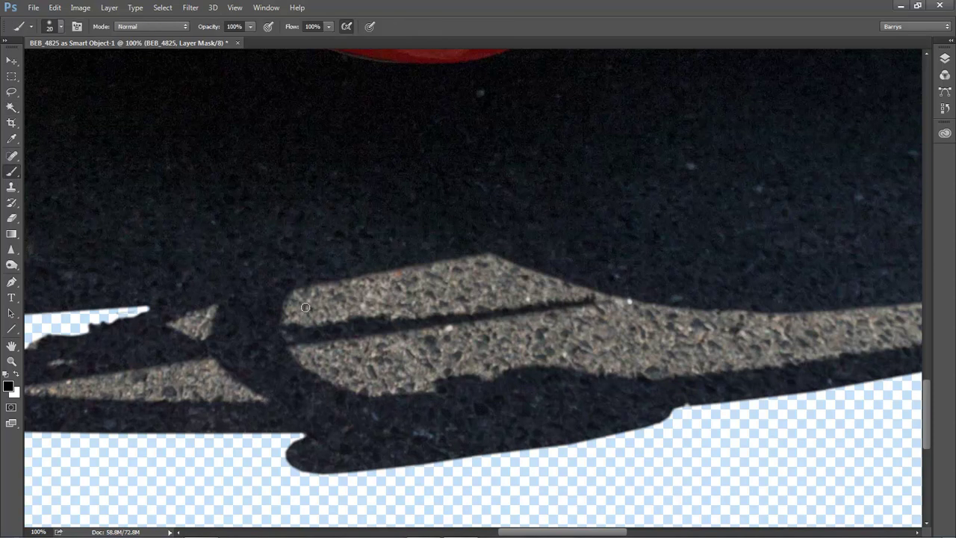
click(294, 294)
shift+click(489, 255)
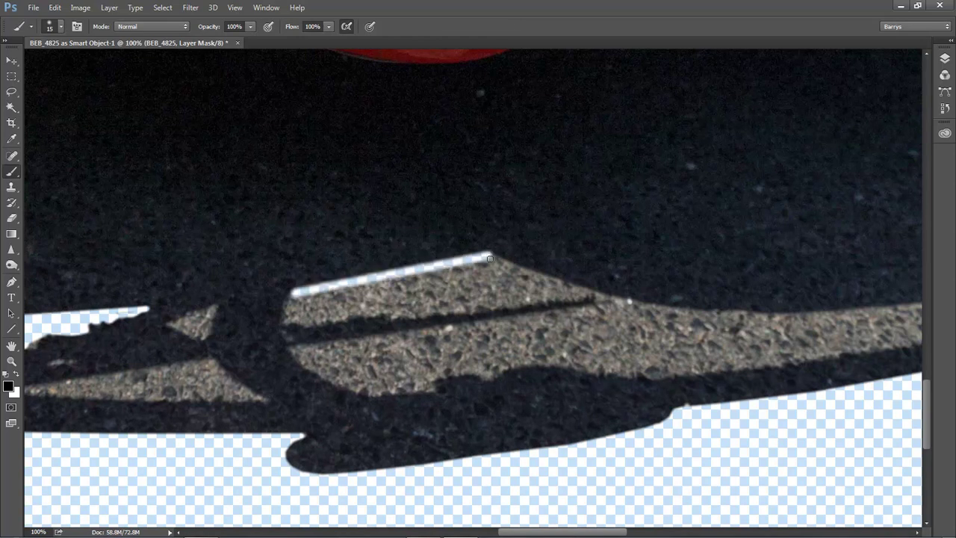
shift+click(553, 282)
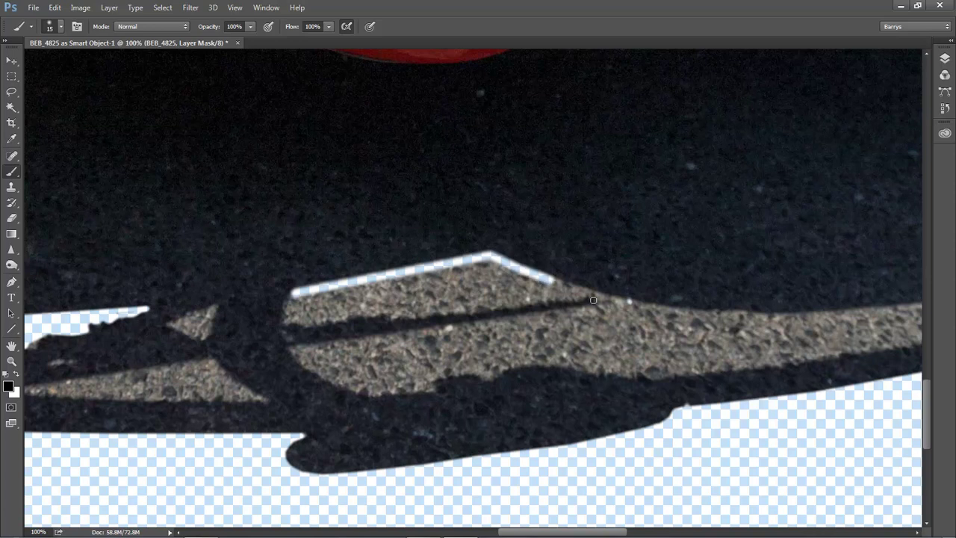
drag(592, 295, 678, 311)
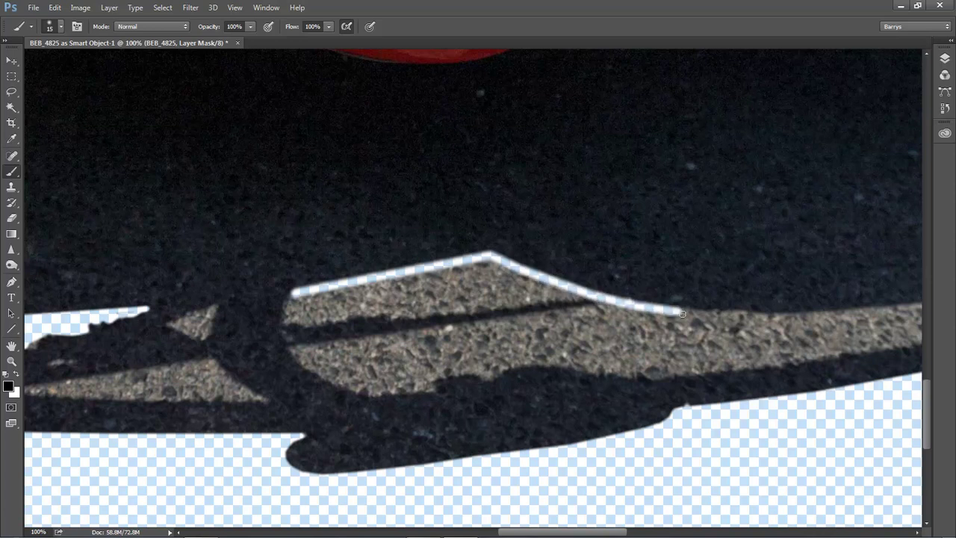
Step: Continue the masked outline along the sunlit patch's long curved upper edge to its narrow tip
shift+click(733, 313)
shift+click(775, 316)
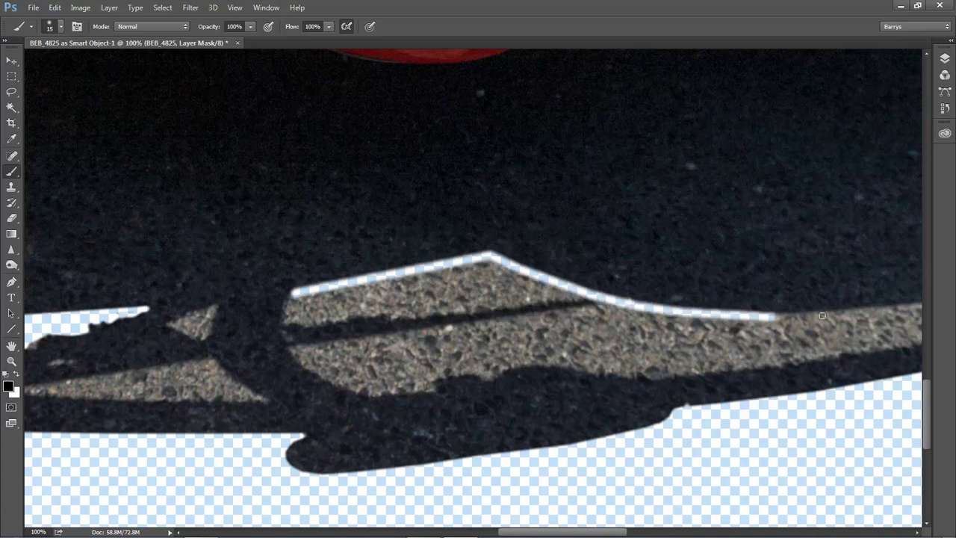
shift+click(822, 316)
shift+click(870, 310)
shift+click(911, 307)
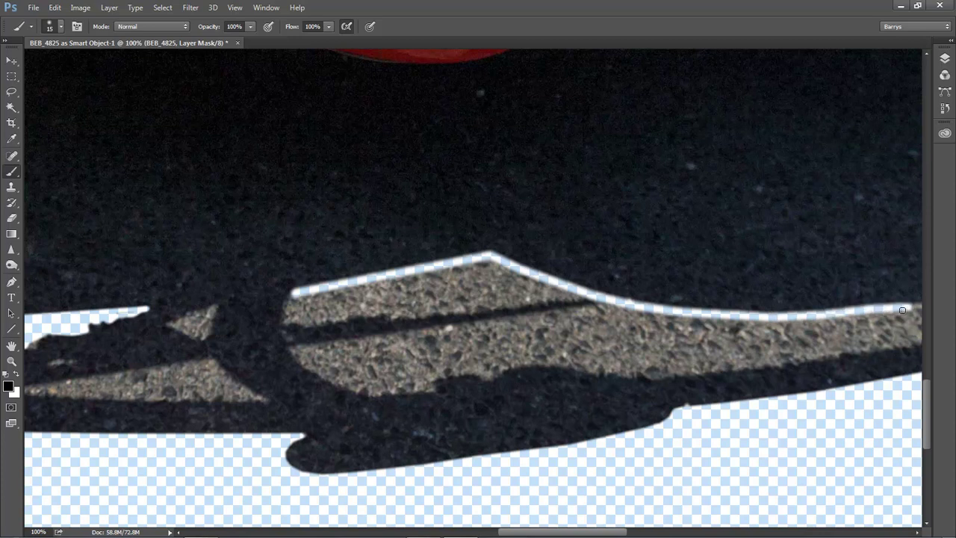
drag(892, 292, 249, 279)
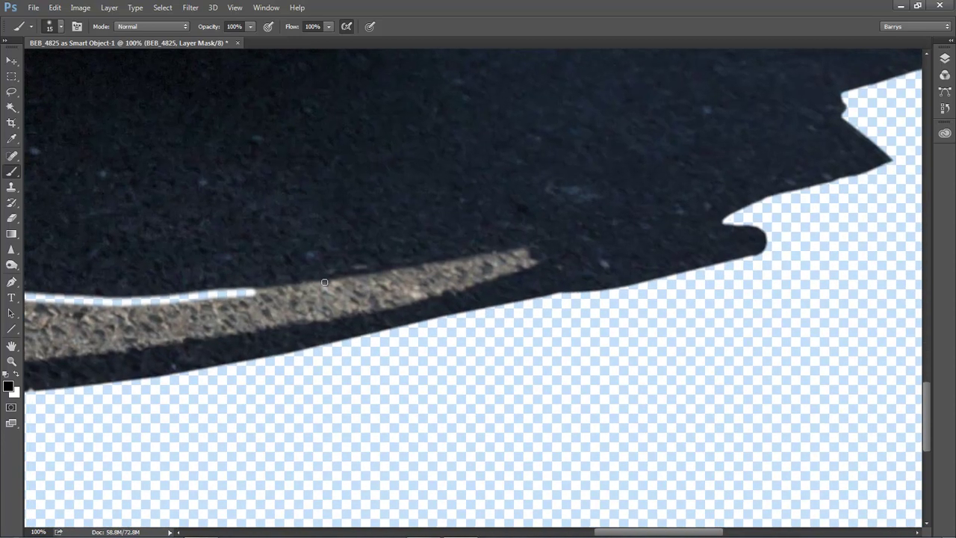
shift+click(324, 282)
shift+click(403, 273)
shift+click(469, 260)
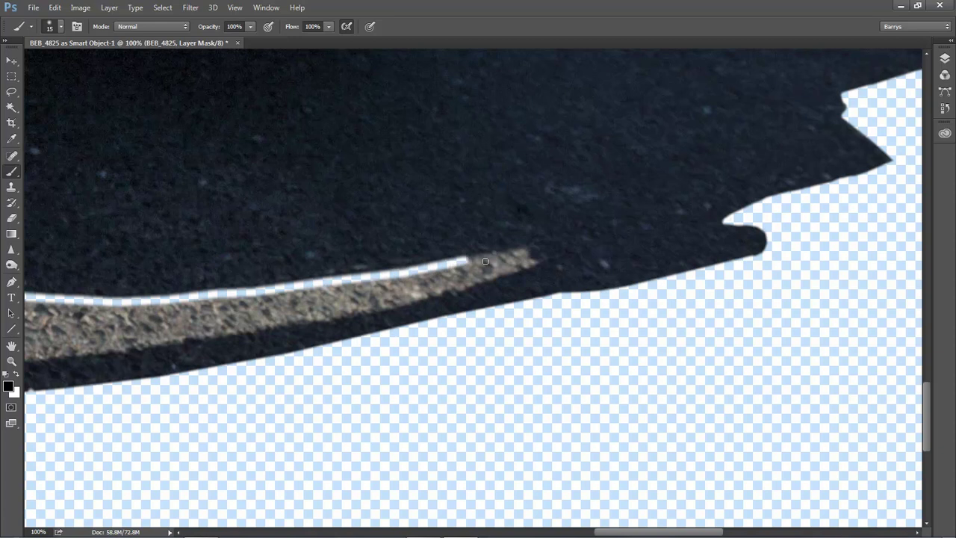
shift+click(525, 252)
Step: Mask around the sunlit patch's narrow tip and back along the first part of its lower edge
drag(523, 258, 529, 265)
shift+click(454, 285)
shift+click(379, 307)
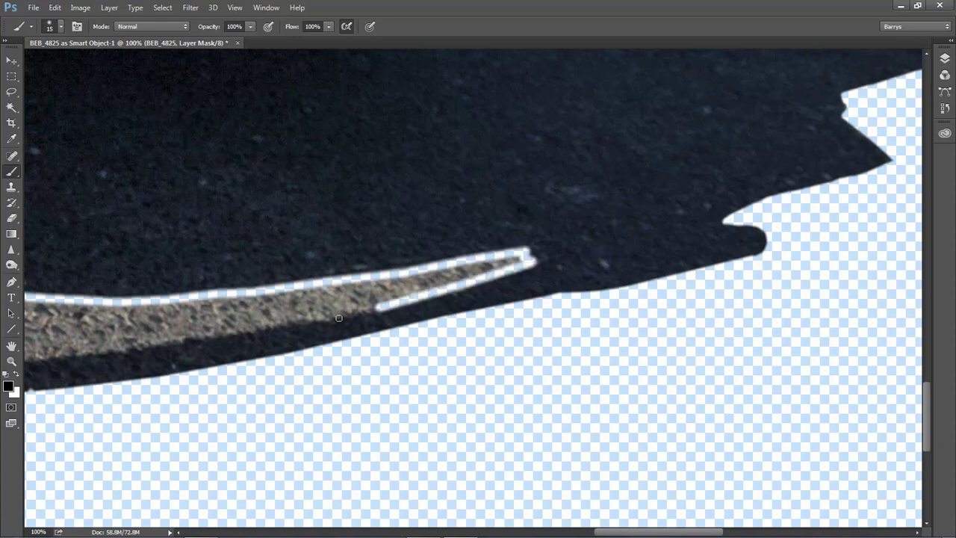
shift+click(291, 322)
drag(286, 326, 674, 249)
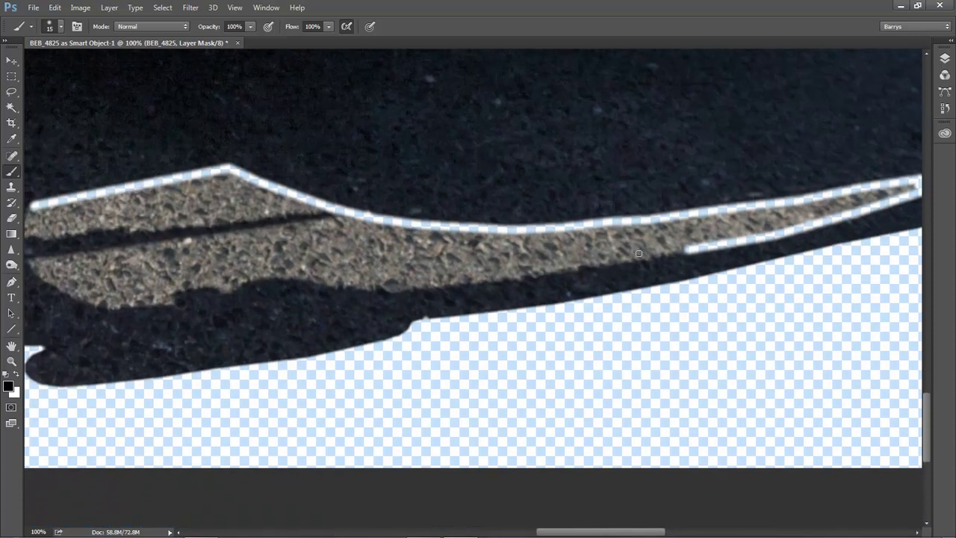
Step: Continue the masked outline along the patch's lower edge, through the wavy section and around its rounded end
shift+click(490, 277)
shift+click(412, 286)
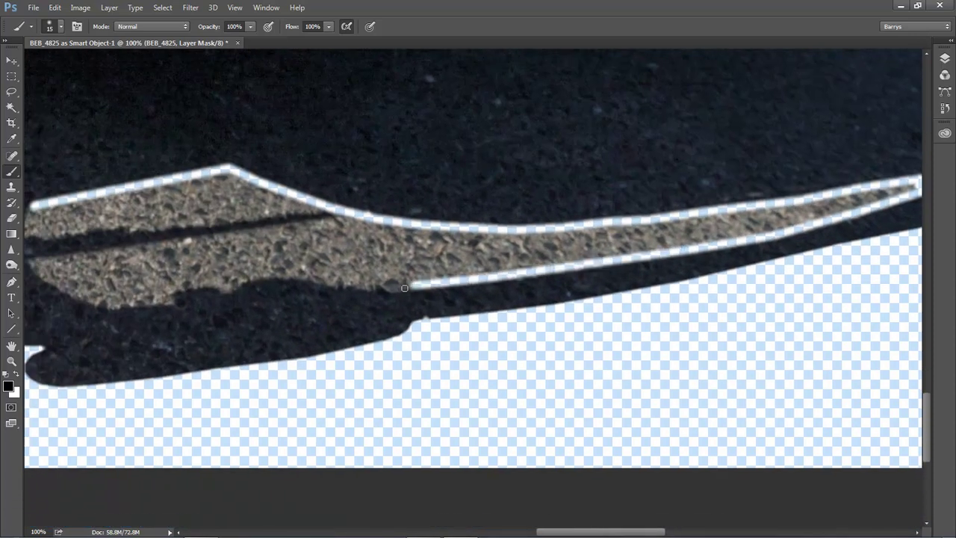
shift+click(370, 287)
shift+click(326, 281)
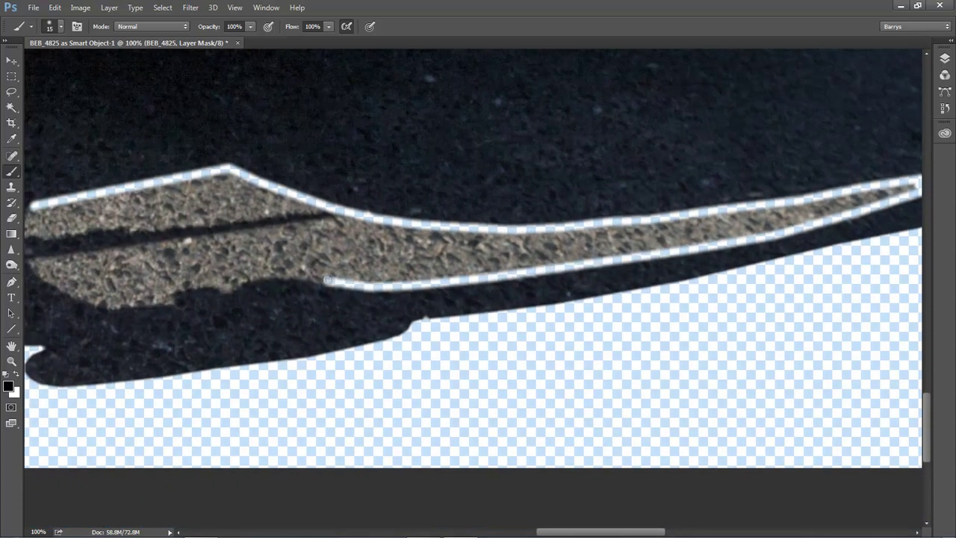
mouse_move(291, 273)
mouse_down()
mouse_move(165, 293)
mouse_move(389, 264)
mouse_move(527, 260)
mouse_move(524, 271)
mouse_move(473, 274)
mouse_move(399, 230)
mouse_up()
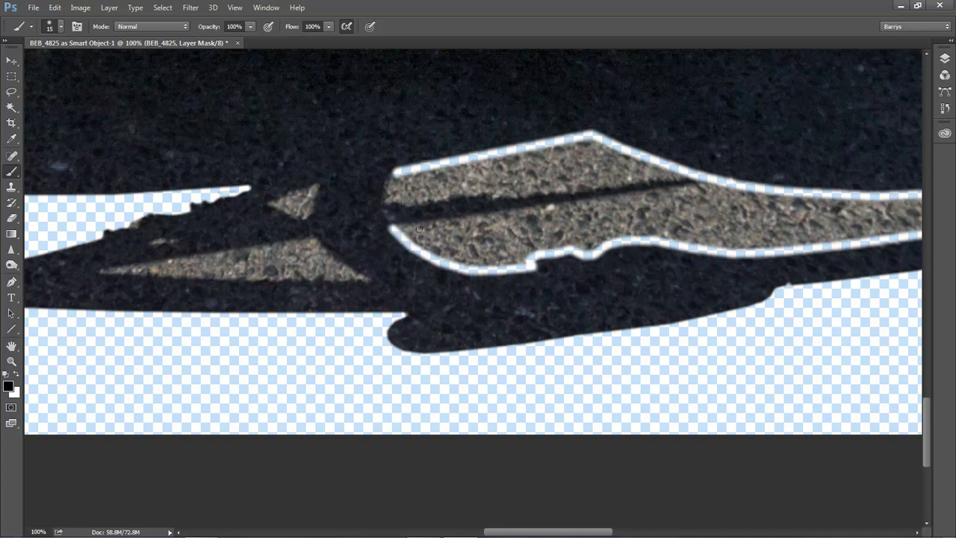
Step: Mask along both sides of the thin dark shadow line crossing the patch, closing the outlines of both sunlit parts
shift+click(577, 204)
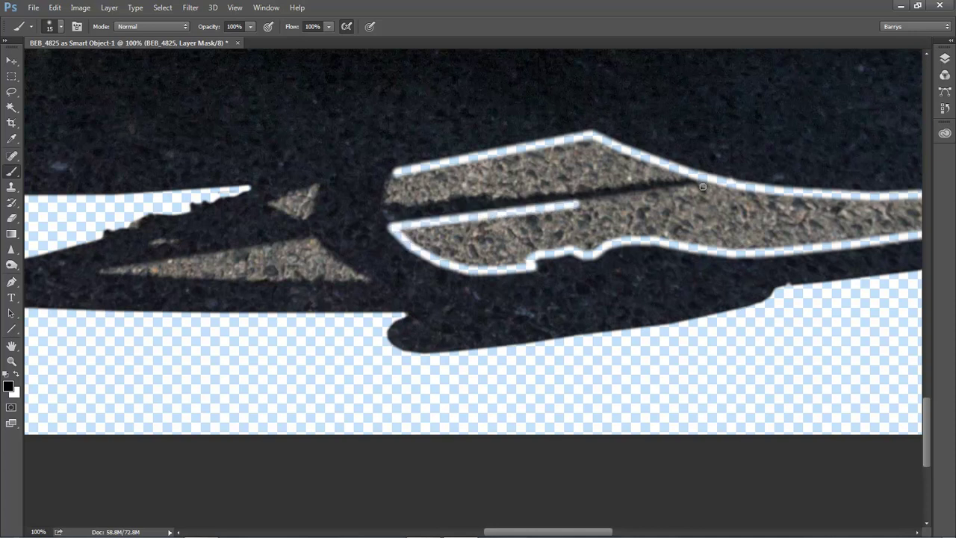
shift+click(703, 185)
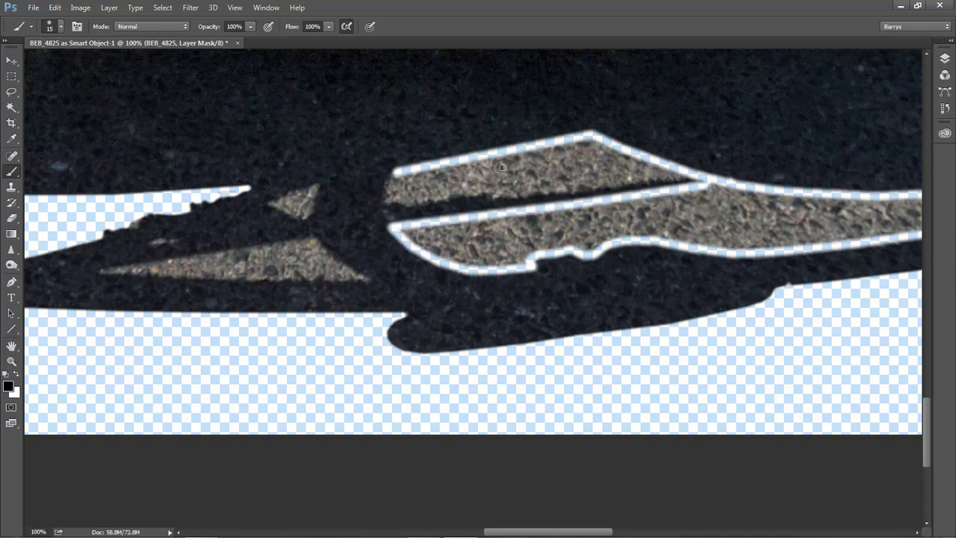
mouse_move(394, 174)
mouse_down()
mouse_move(410, 202)
mouse_move(464, 186)
mouse_move(473, 194)
mouse_move(700, 178)
mouse_up()
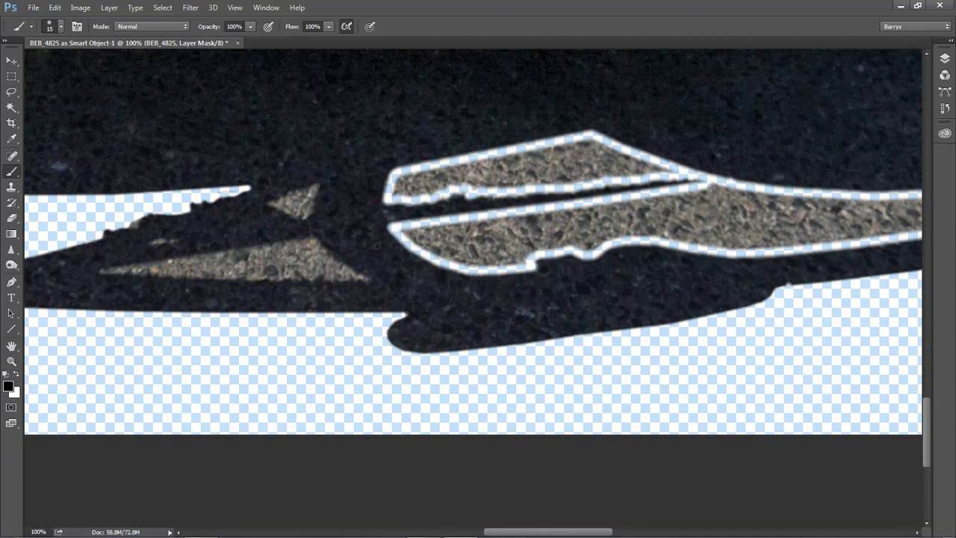
Step: Outline the small triangular sunlit patch and the longer triangular patch below it on the mask
click(272, 202)
mouse_move(288, 201)
mouse_down()
mouse_move(312, 188)
mouse_move(305, 218)
mouse_move(273, 205)
mouse_move(277, 212)
mouse_up()
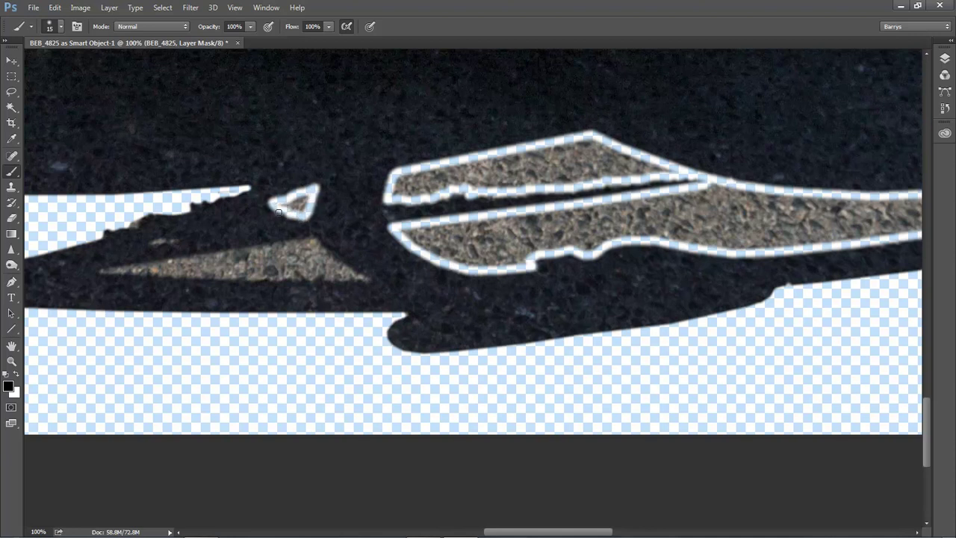
click(108, 270)
shift+click(183, 261)
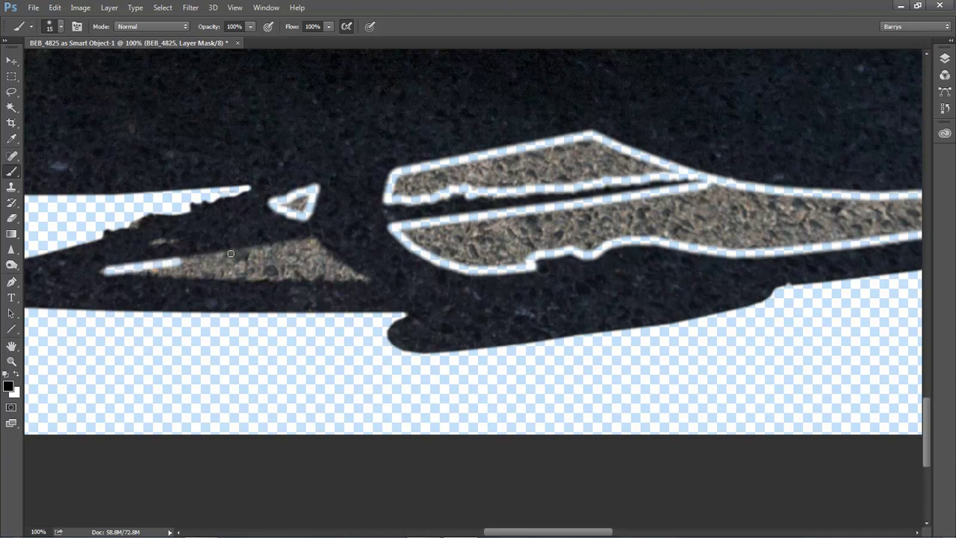
shift+click(231, 252)
shift+click(298, 246)
shift+click(311, 240)
shift+click(332, 263)
shift+click(364, 278)
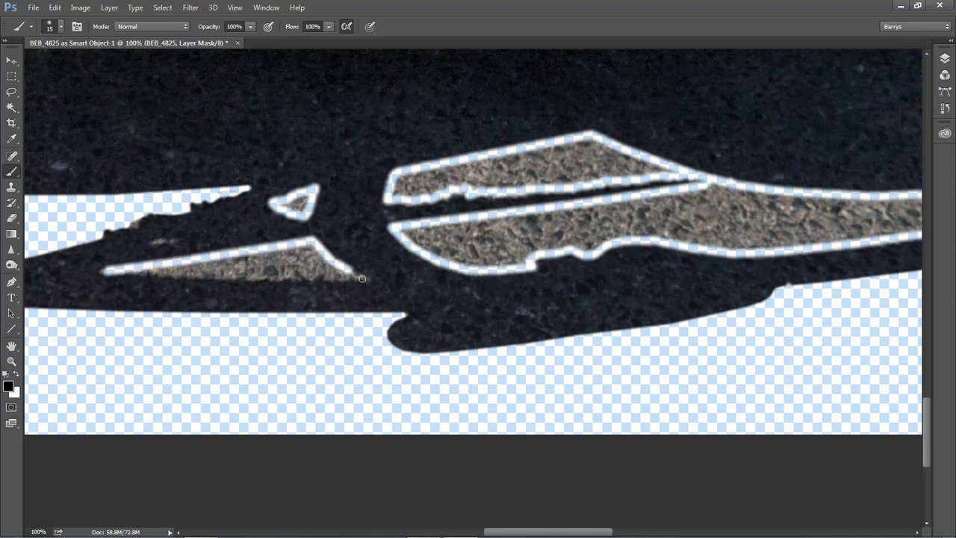
shift+click(313, 276)
shift+click(266, 276)
mouse_move(206, 275)
mouse_down()
mouse_move(120, 271)
mouse_move(148, 258)
mouse_move(576, 260)
mouse_move(389, 428)
mouse_up()
Step: Outline the small isolated sunlit patch in the shadow beneath the front bumper on the mask
scroll(366, 367, up, 6)
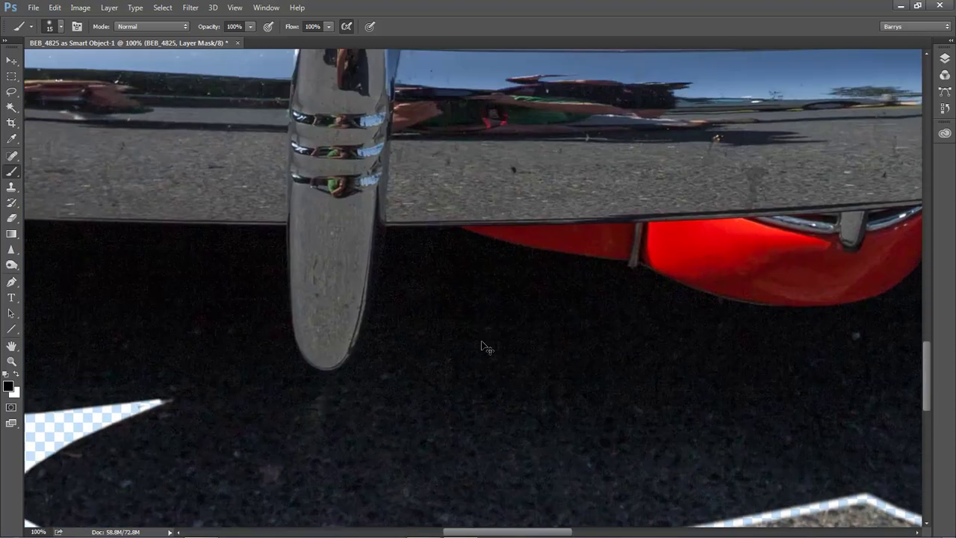
key(ctrl+0)
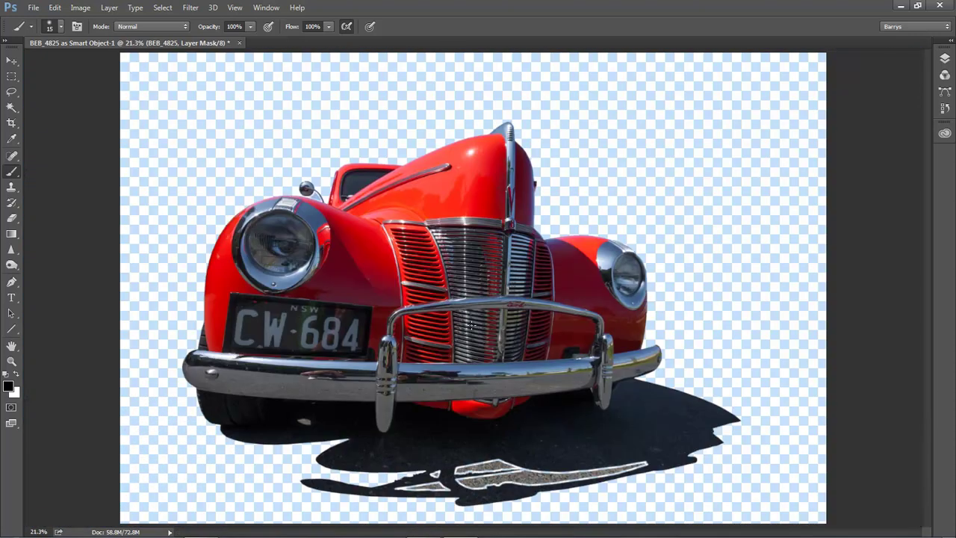
drag(302, 382, 396, 446)
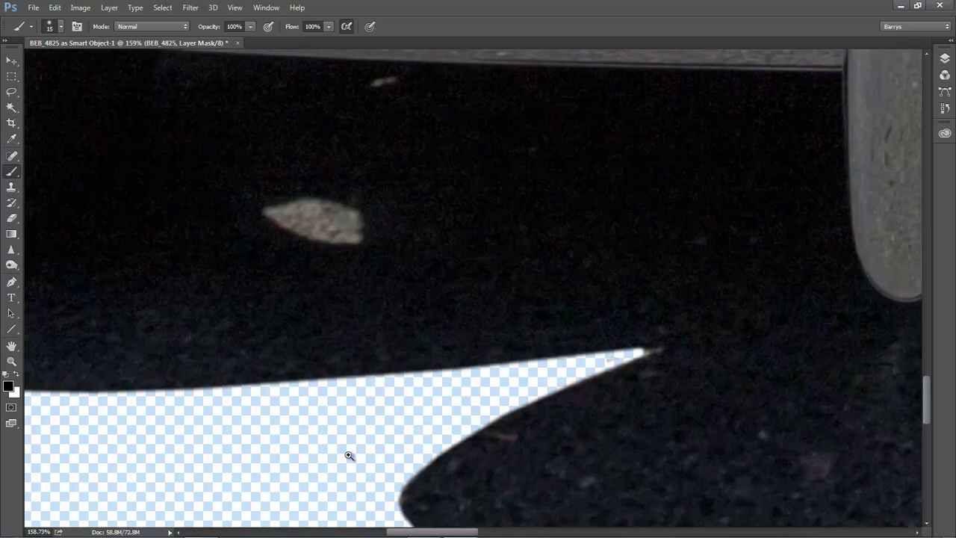
click(267, 214)
mouse_move(288, 215)
mouse_down()
mouse_move(329, 206)
mouse_move(357, 228)
mouse_move(348, 240)
mouse_move(308, 237)
mouse_move(276, 223)
mouse_move(287, 213)
mouse_up()
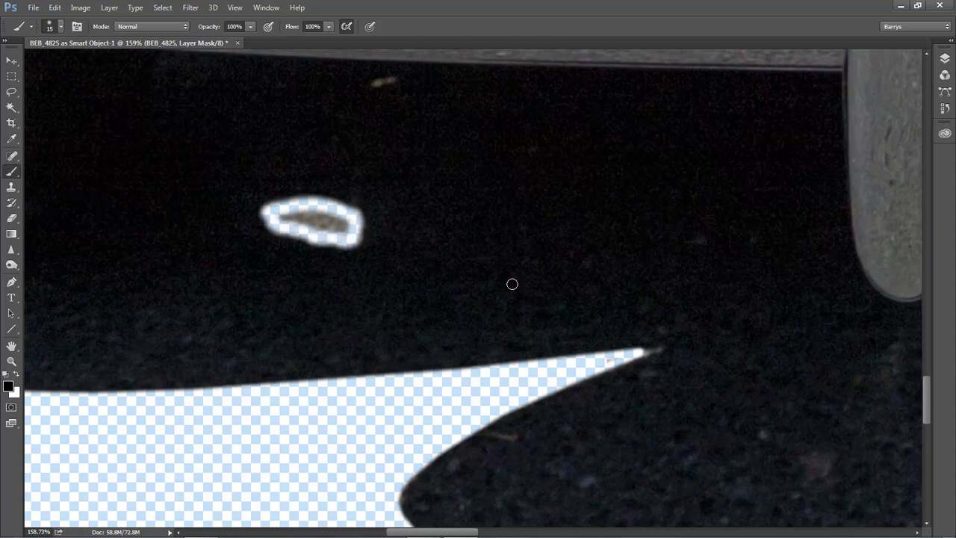
Step: Display the layer mask and select the insides of the outlined patches with the Magic Wand in add-to-selection mode
click(944, 58)
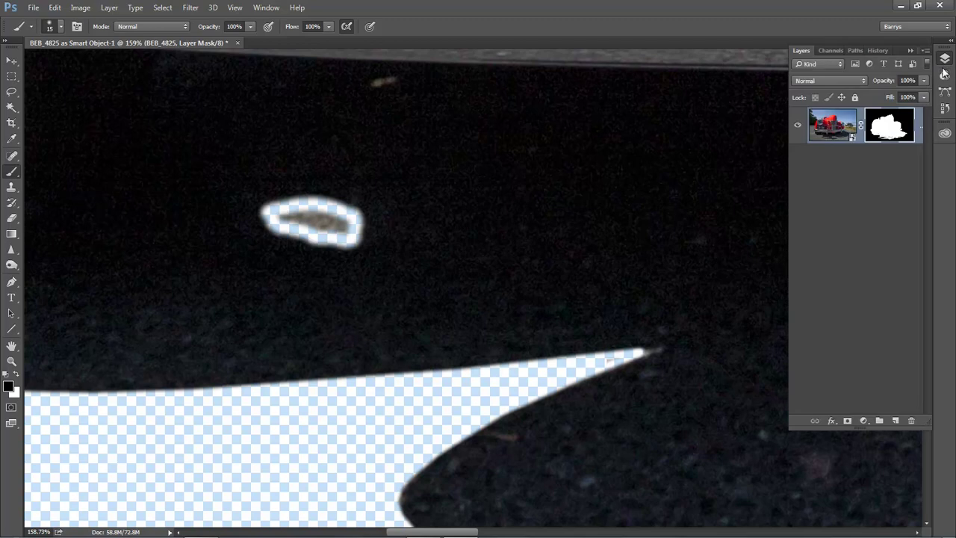
alt+click(881, 133)
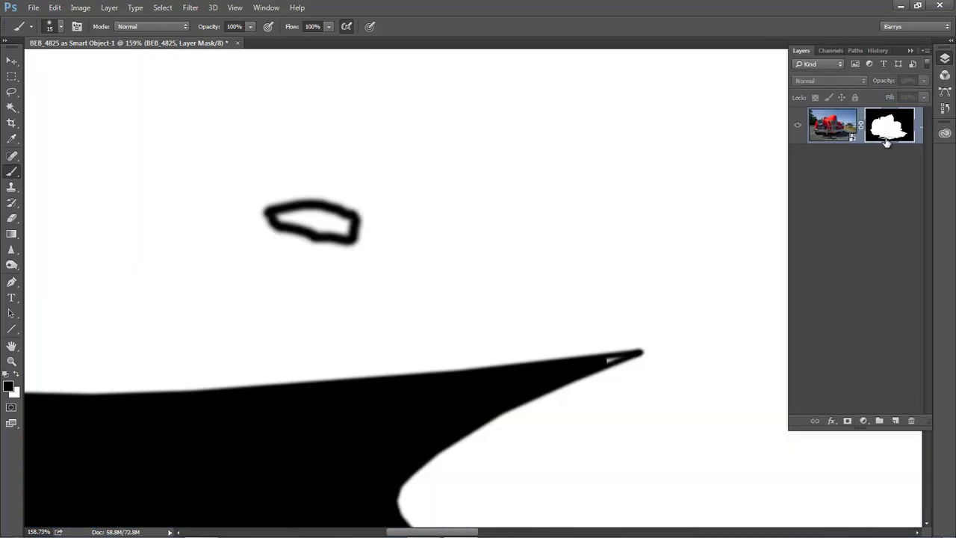
key(ctrl+0)
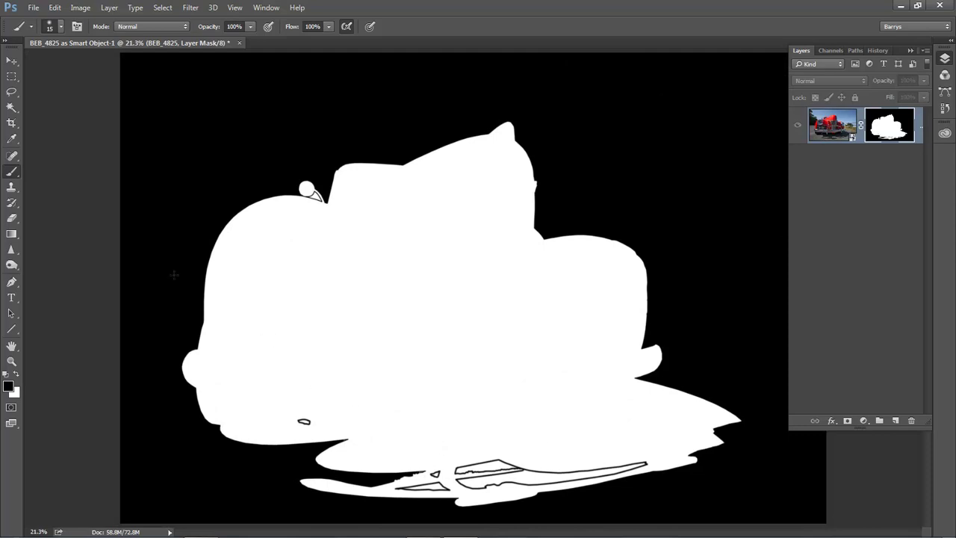
click(11, 107)
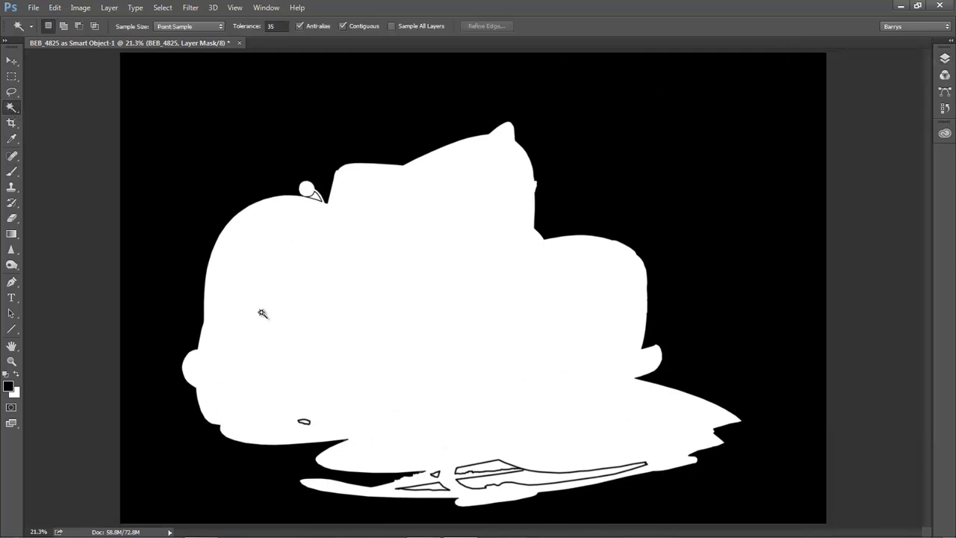
click(304, 422)
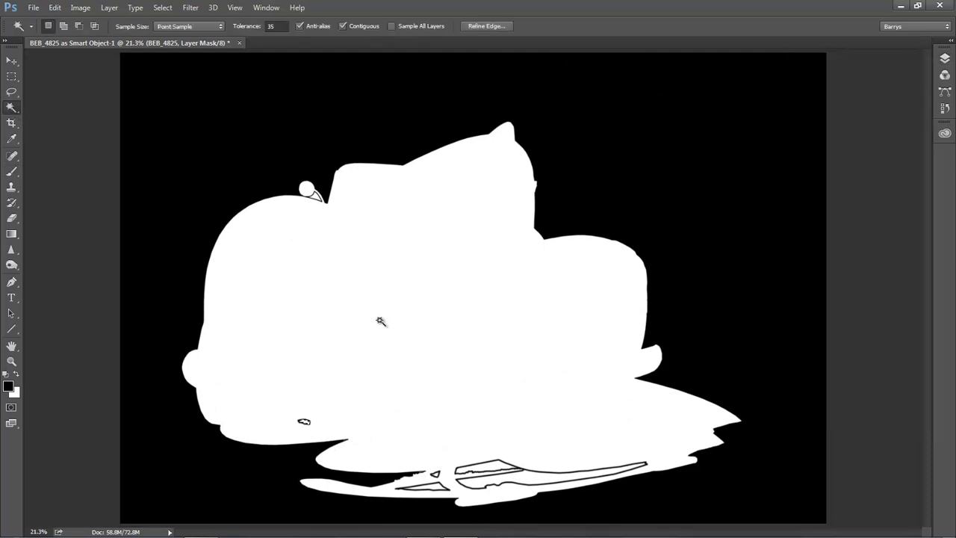
click(64, 27)
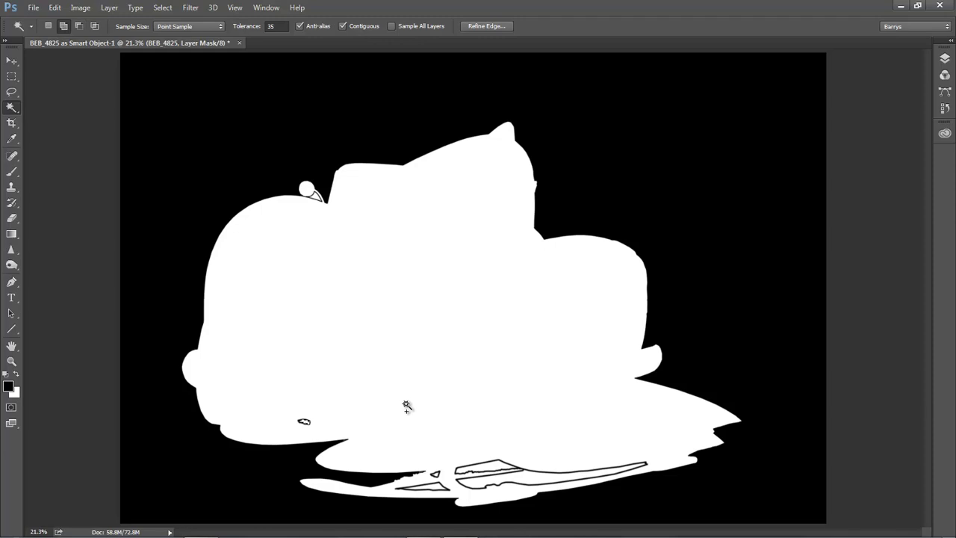
click(433, 485)
click(489, 470)
Step: Expand the selection into the black outlines, fill it with black on the mask and deselect it
click(161, 9)
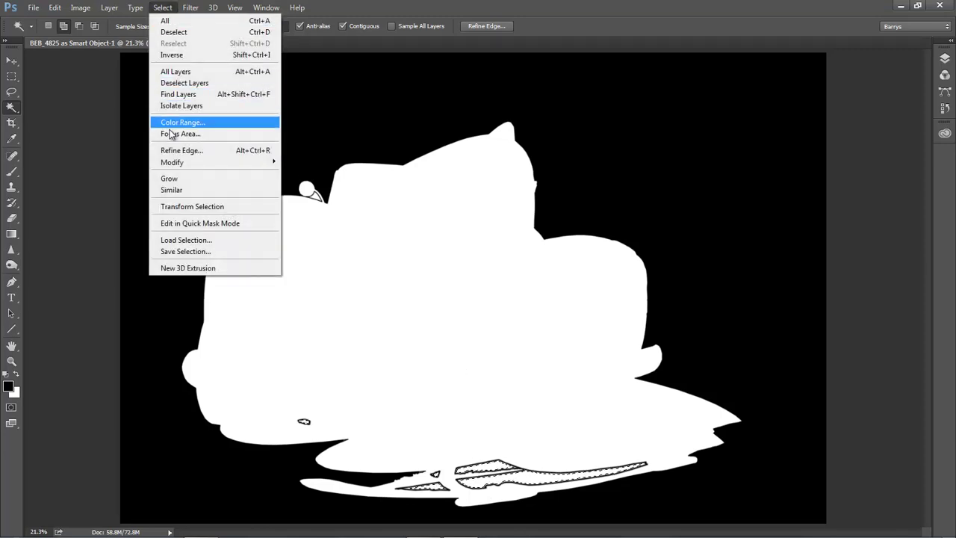
mouse_move(206, 162)
click(110, 185)
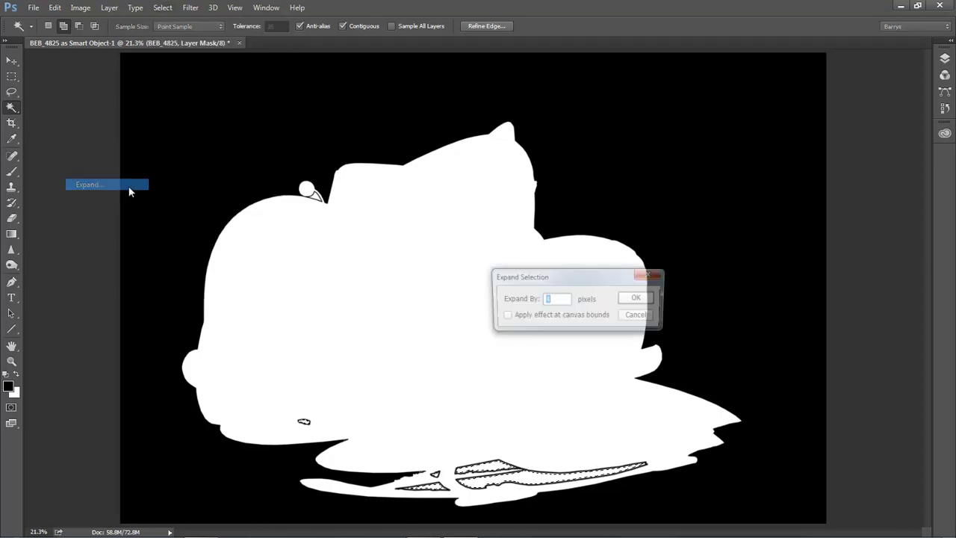
click(638, 300)
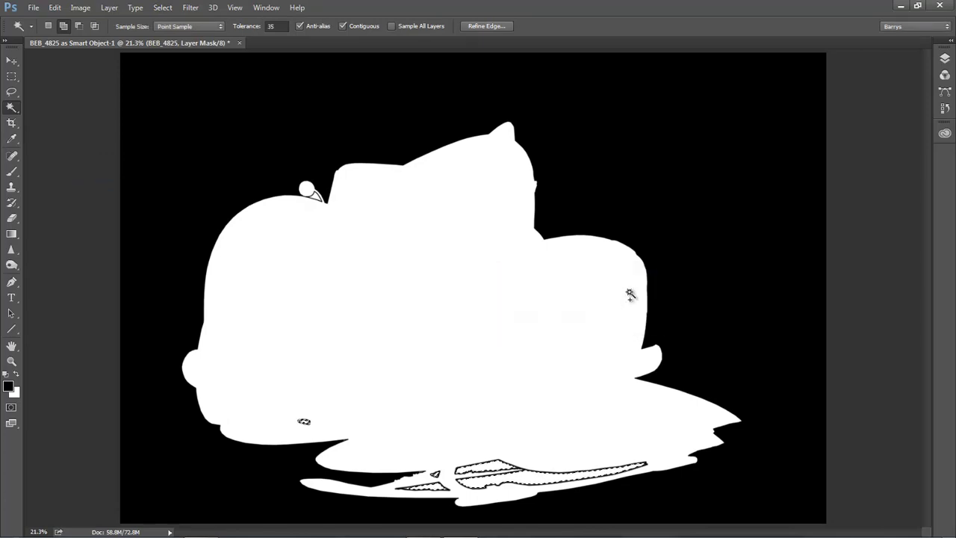
key(alt+BackSpace)
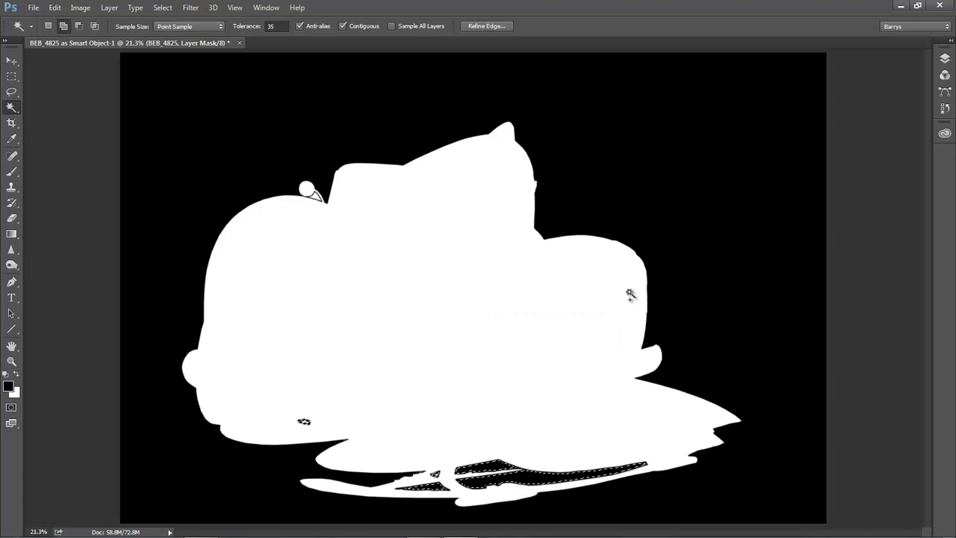
key(ctrl+d)
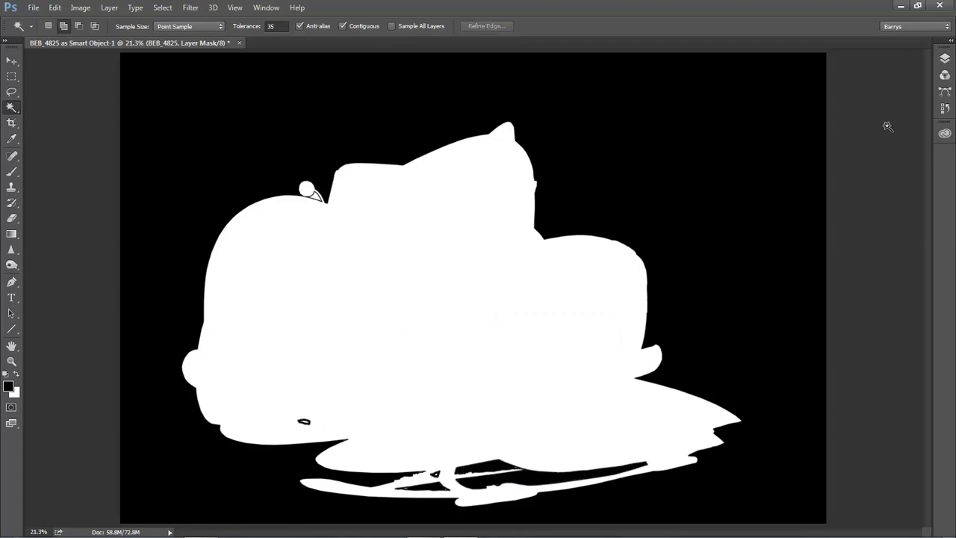
Step: Brush black over the white remaining inside the small isolated patch's outline on the mask
drag(278, 372, 396, 455)
click(16, 173)
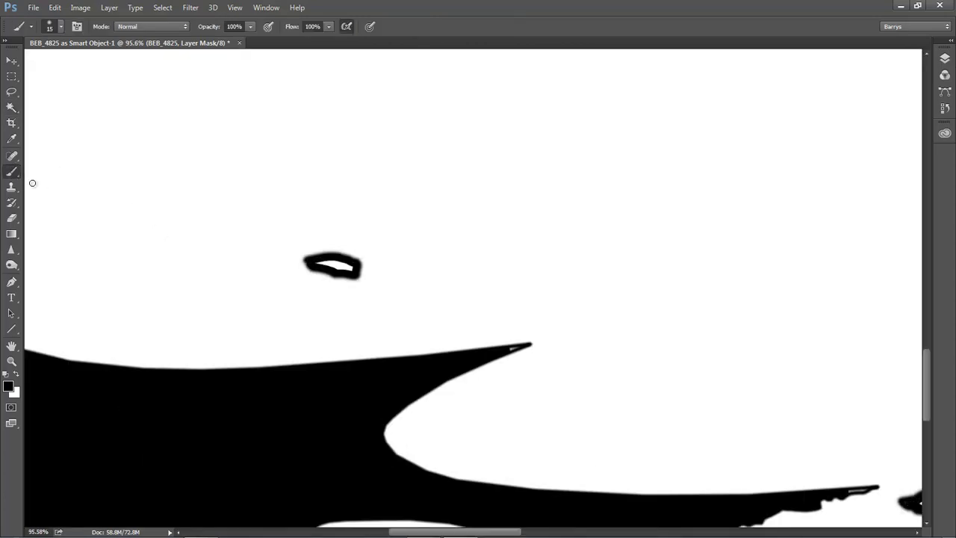
drag(318, 262, 344, 266)
Step: Switch from the mask view back to the cut-out car and show the whole image
click(944, 59)
click(803, 124)
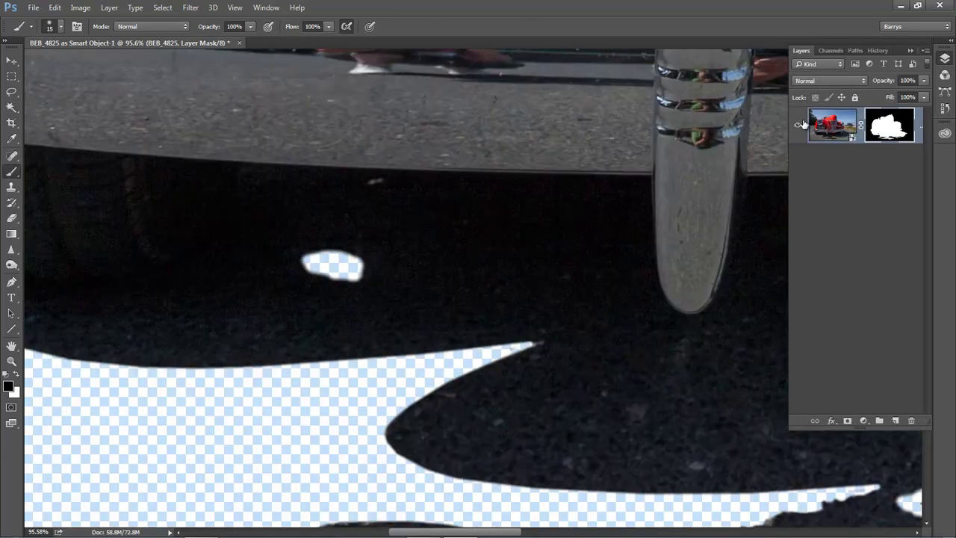
key(ctrl+0)
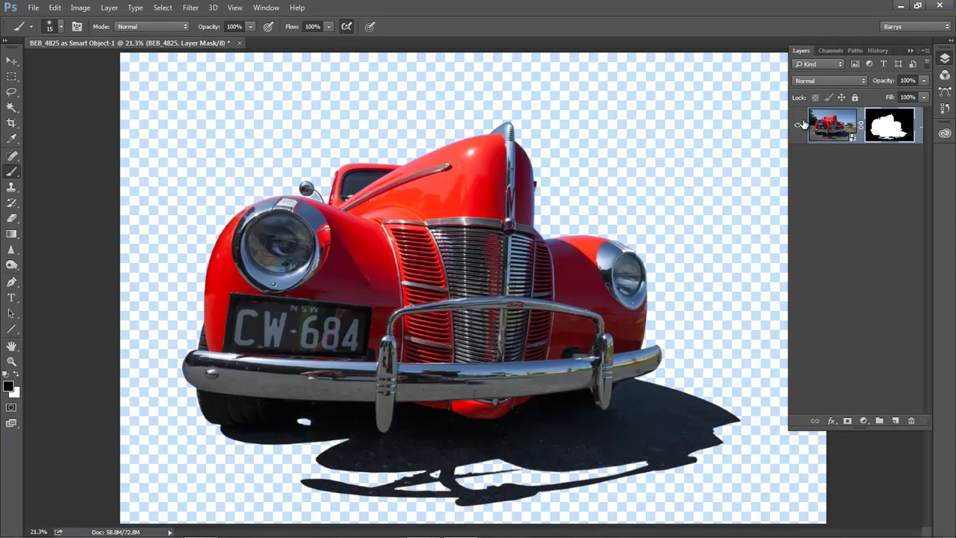
click(802, 21)
mouse_move(916, 530)
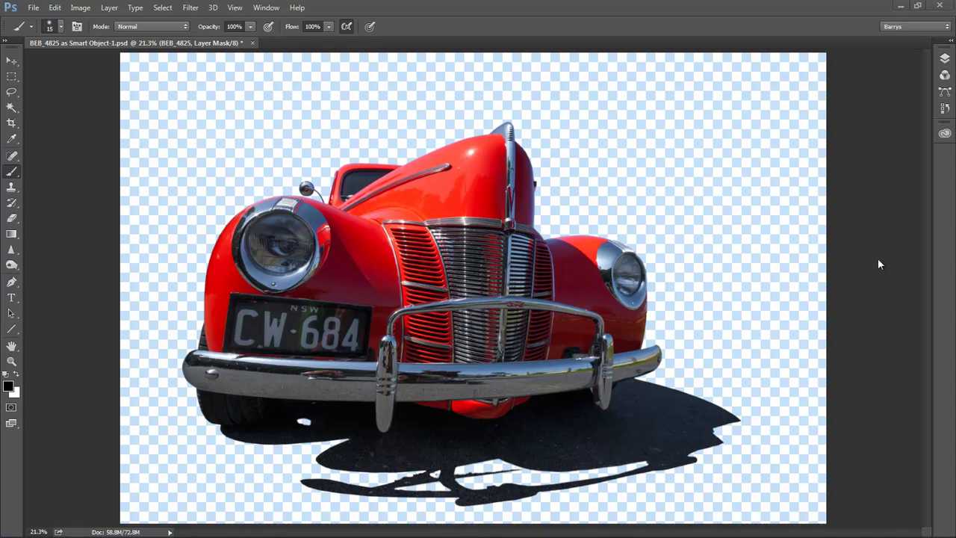
click(945, 58)
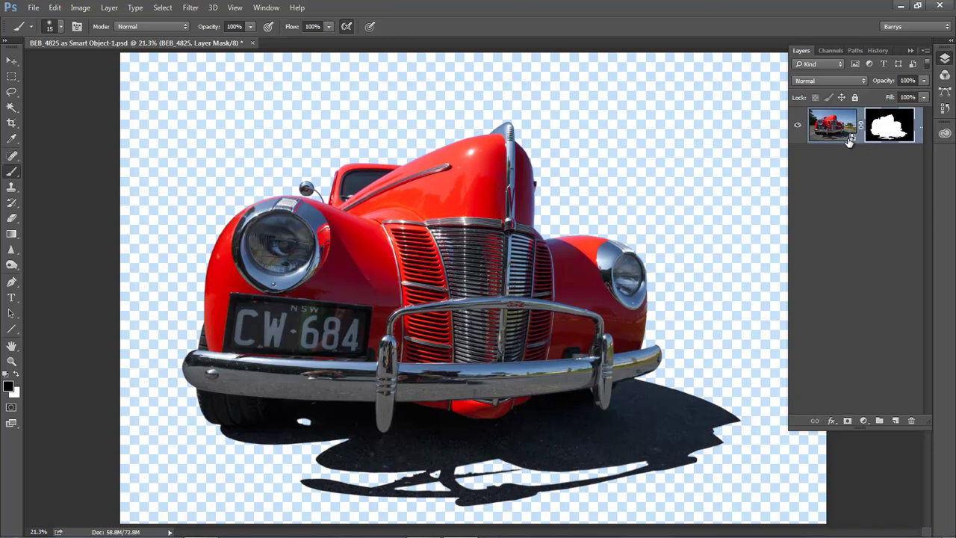
click(628, 28)
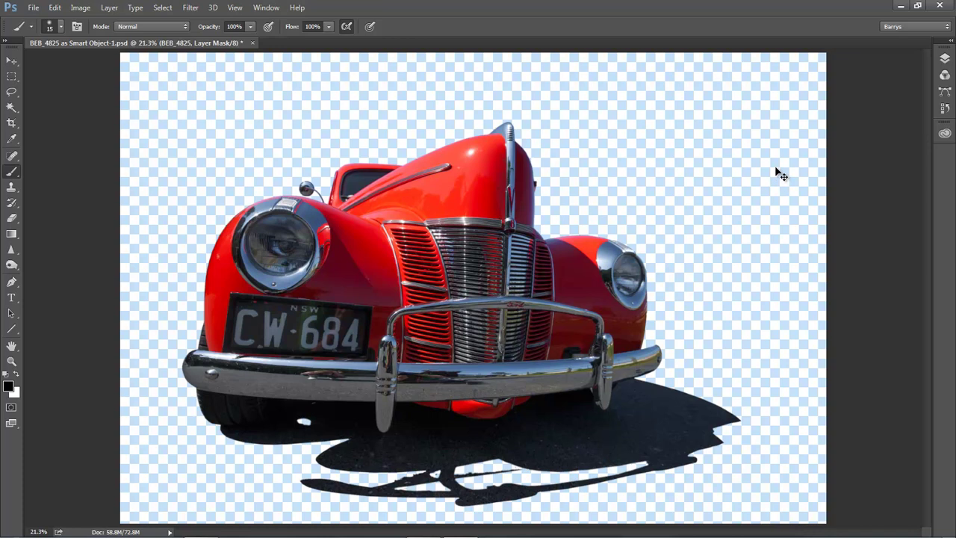
Step: Open the car layer's smart object in Camera Raw to access its raw adjustments
click(943, 59)
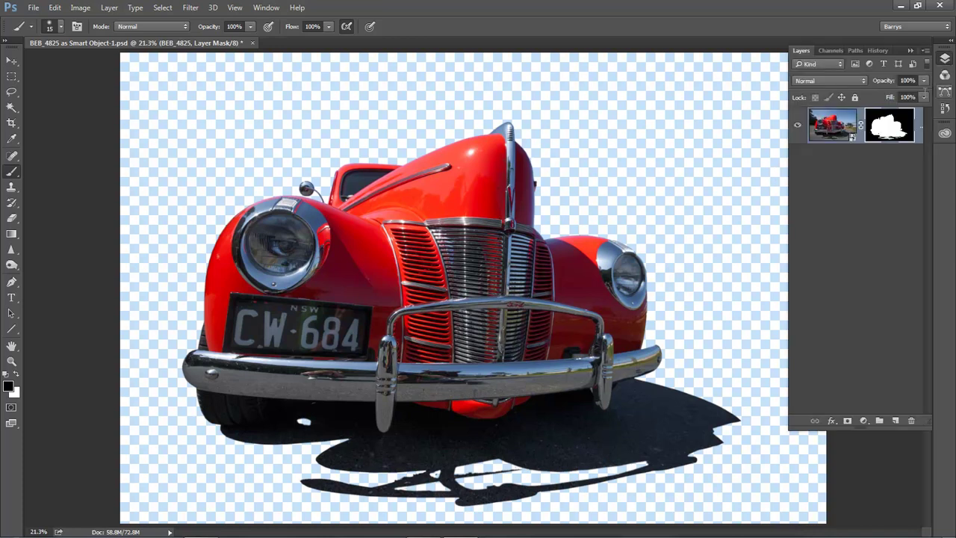
click(838, 125)
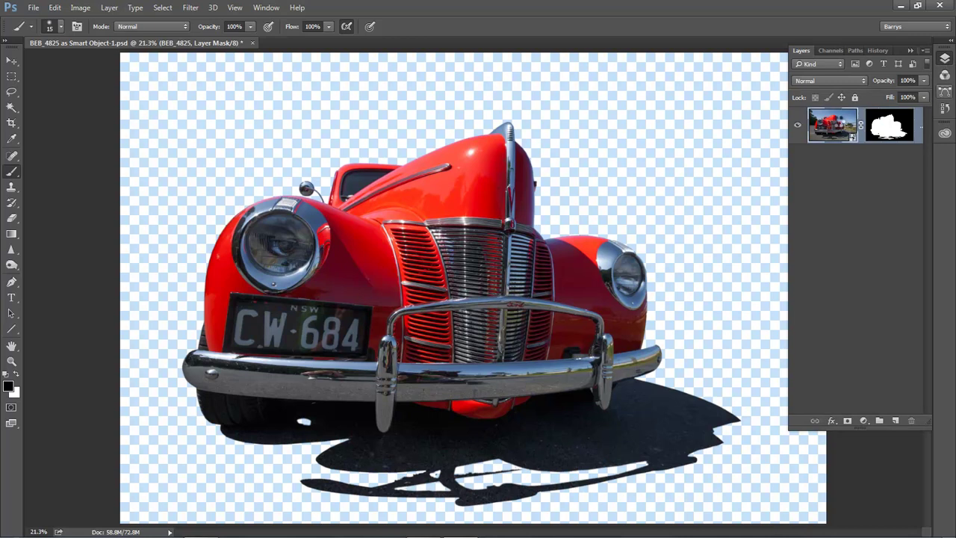
double_click(838, 125)
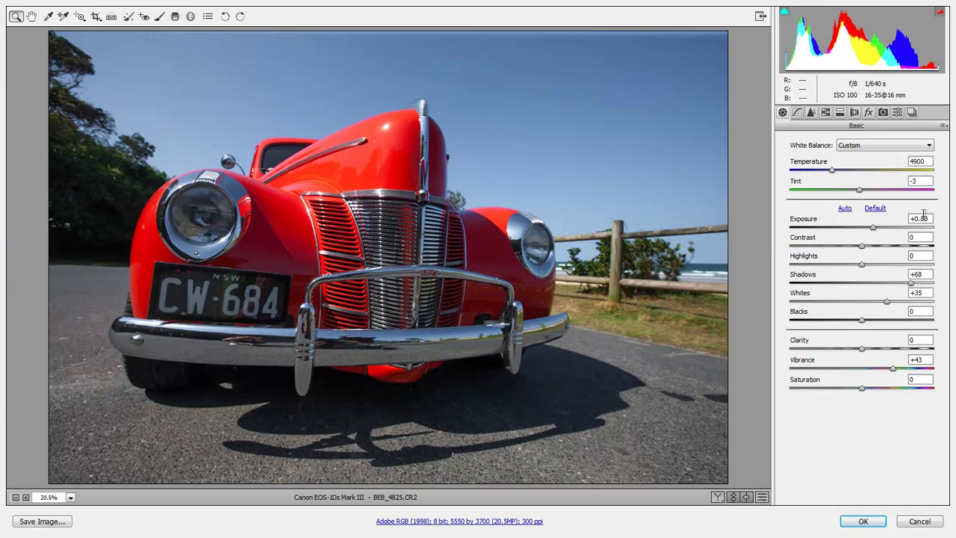
Step: Try a raw exposure of +3.95 on the car image and leave Camera Raw without keeping it
drag(873, 228, 918, 231)
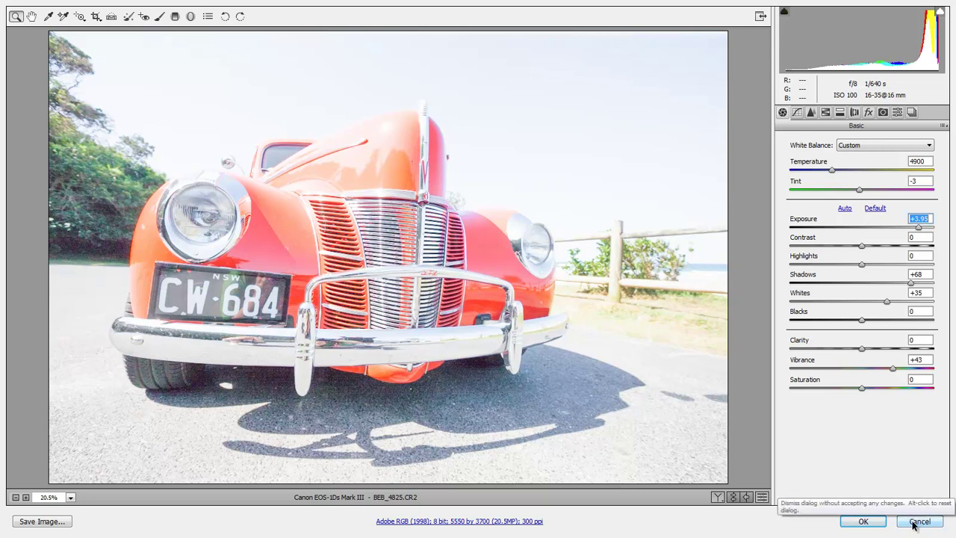
click(917, 522)
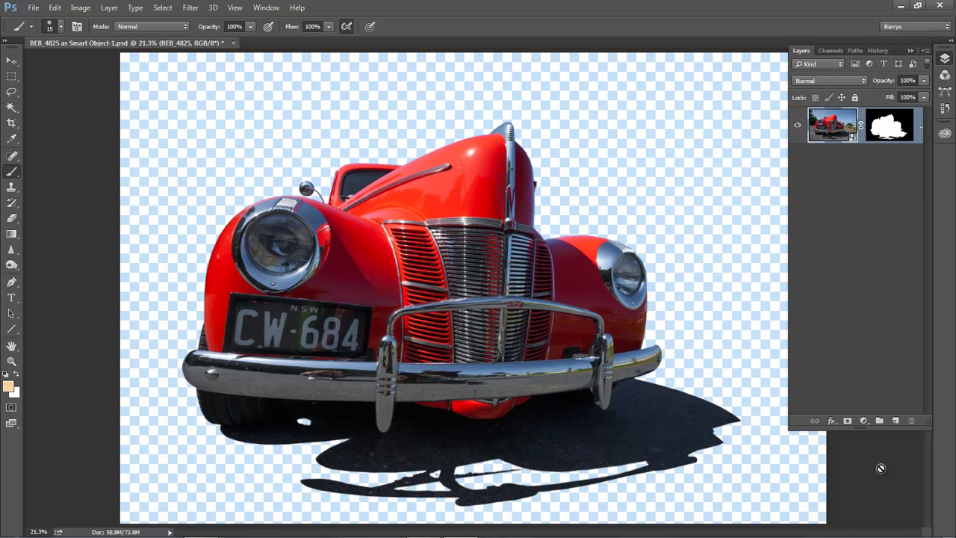
click(880, 468)
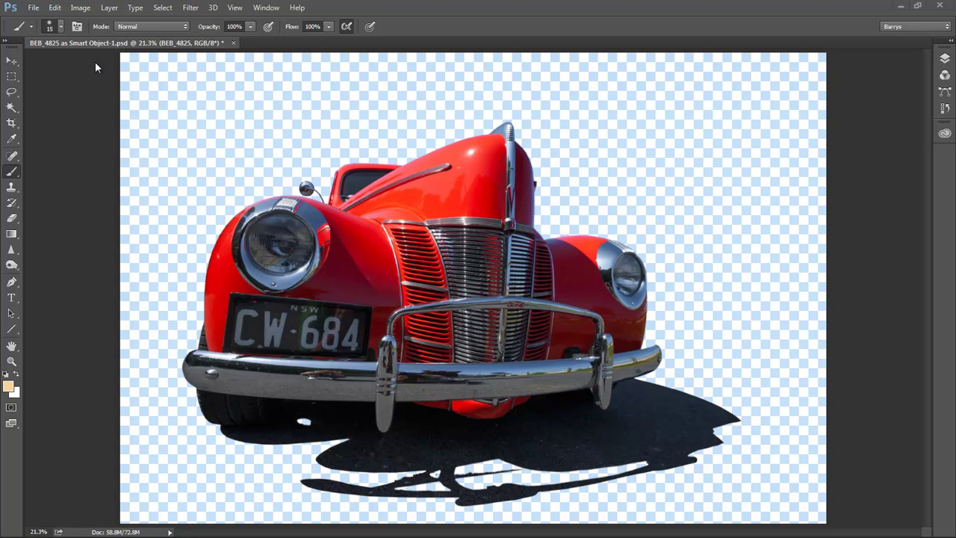
Step: Open the canvas size settings and change the measurement units to inches
click(80, 7)
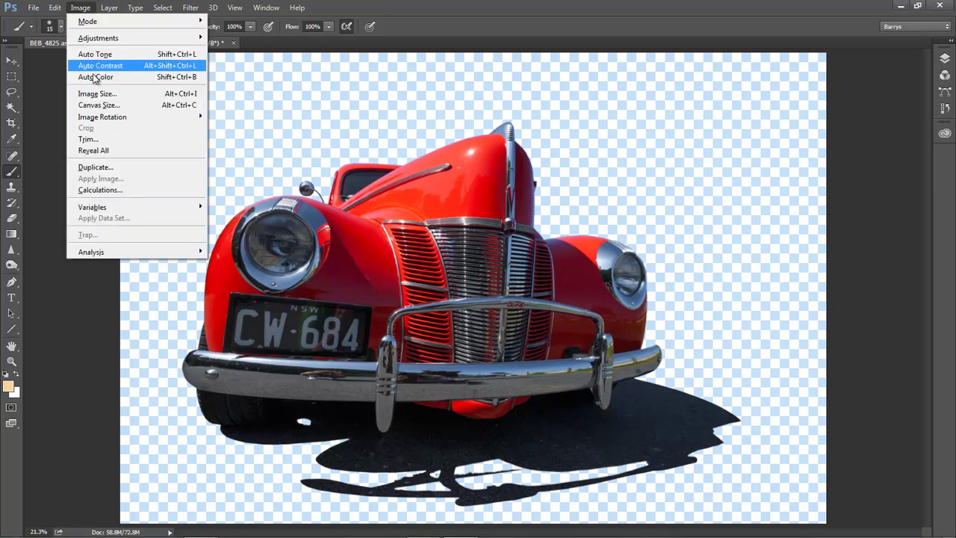
click(99, 105)
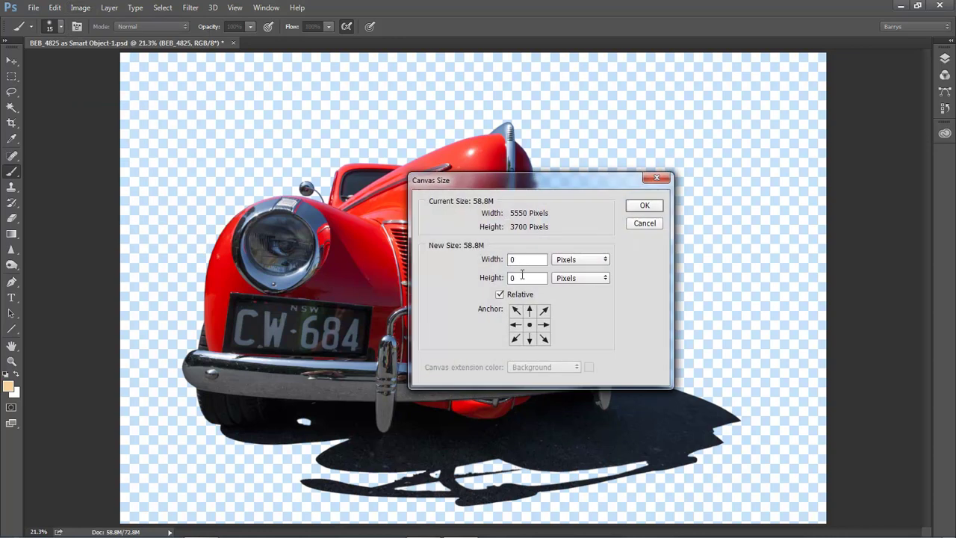
click(607, 263)
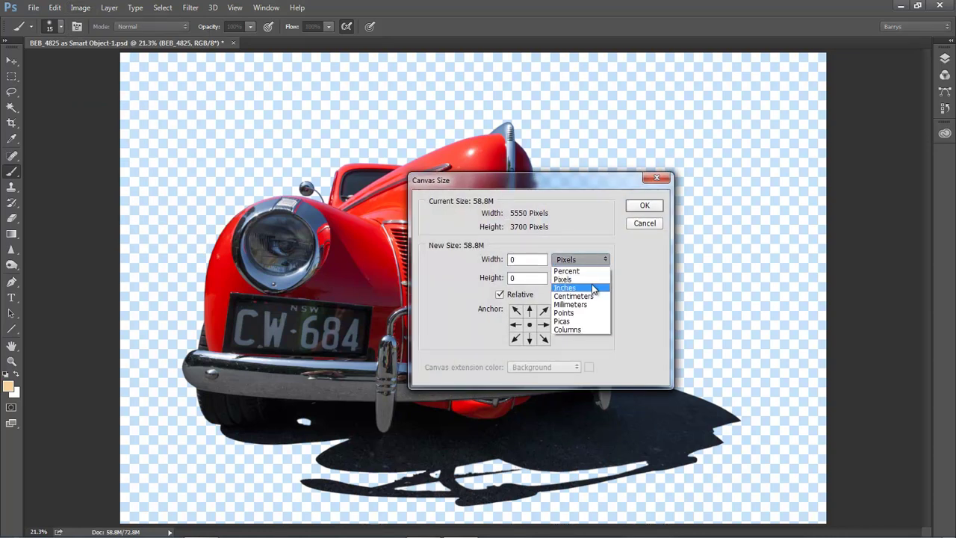
key(Escape)
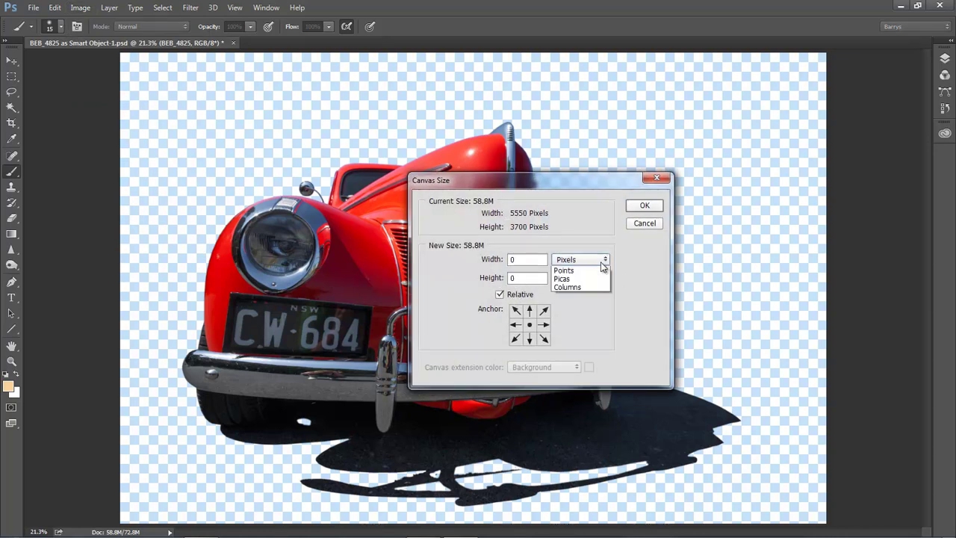
click(603, 261)
click(594, 288)
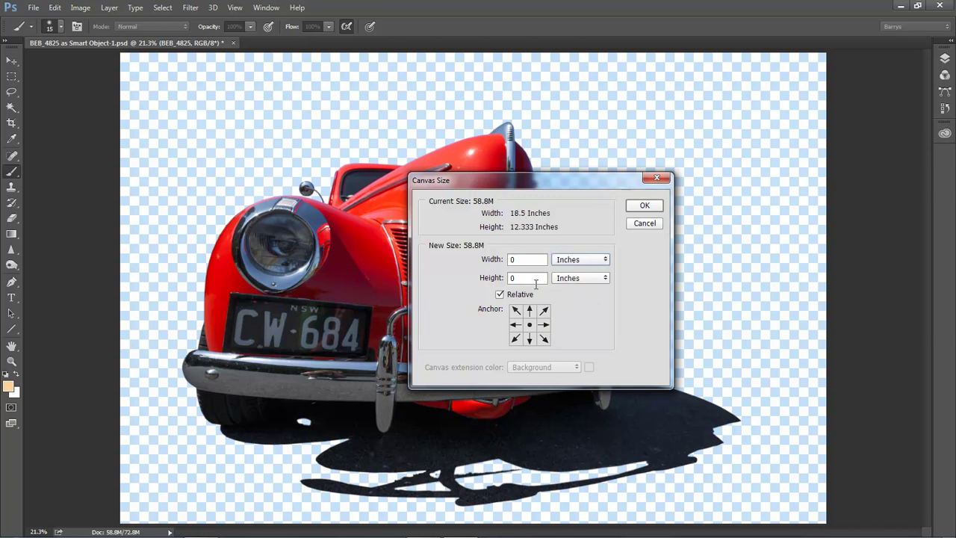
Step: Turn off relative sizing and enlarge the canvas to 36 inches wide by 24 inches high
click(500, 295)
drag(528, 259, 435, 271)
text(36)
drag(539, 280, 402, 300)
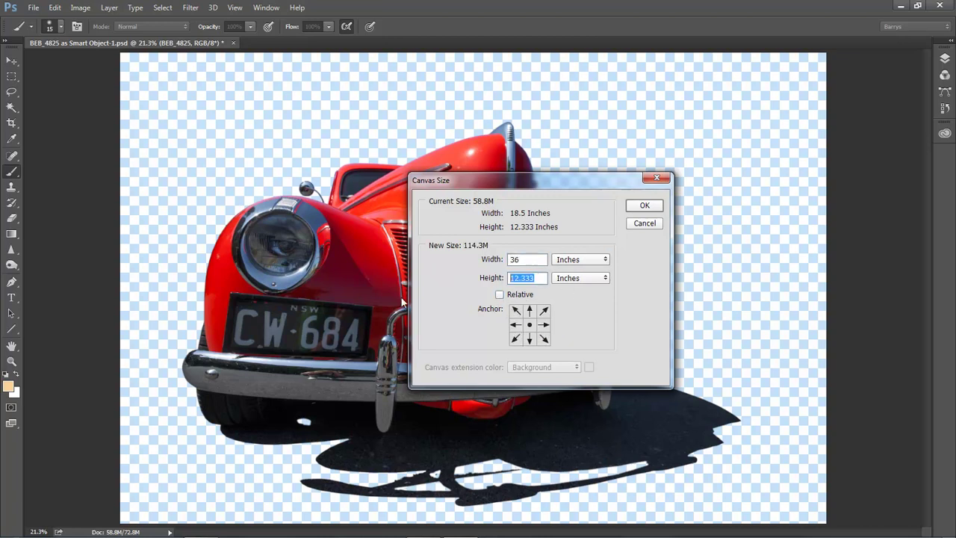
text(24)
click(651, 208)
key(ctrl+0)
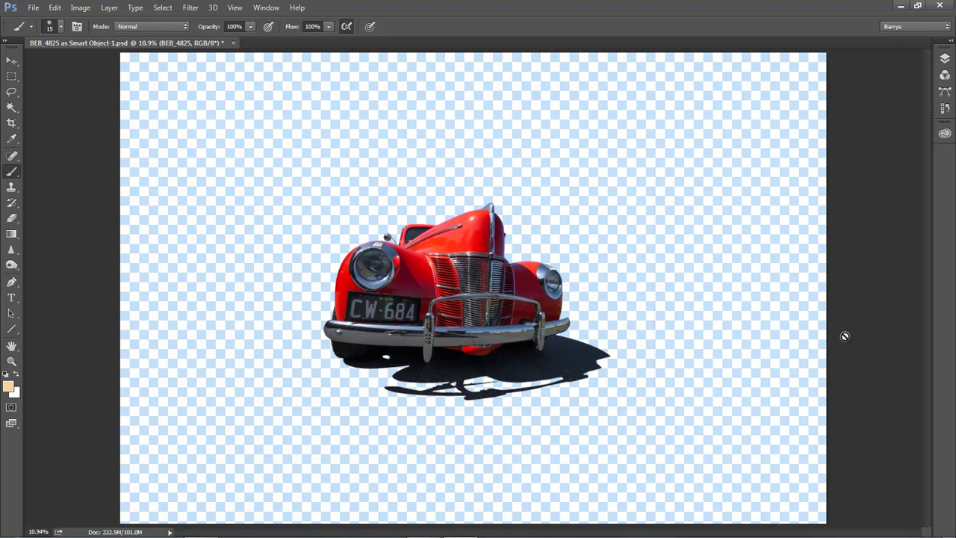
Step: Make the car layer's mask active and enlarge the black brush for painting on it
ctrl+click(430, 414)
ctrl+click(439, 415)
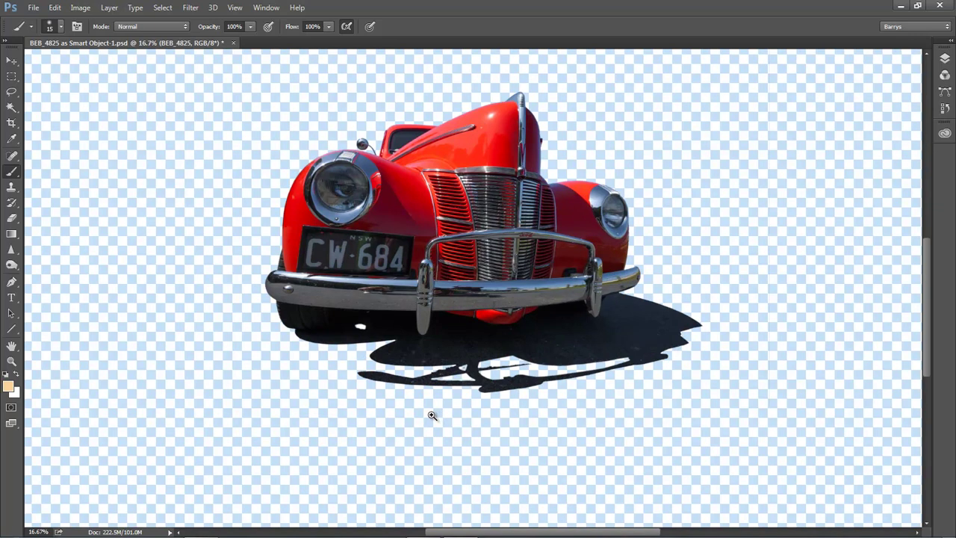
ctrl+alt+click(430, 414)
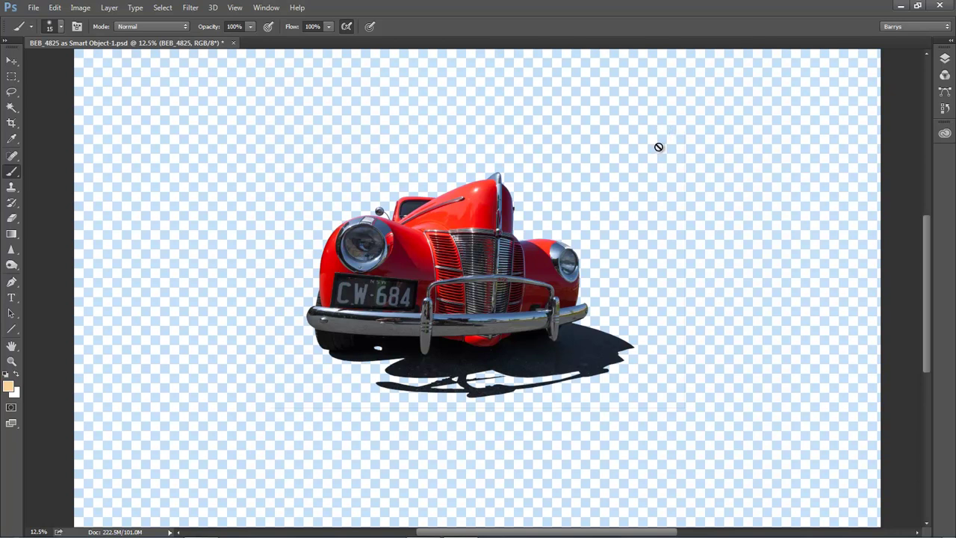
click(945, 62)
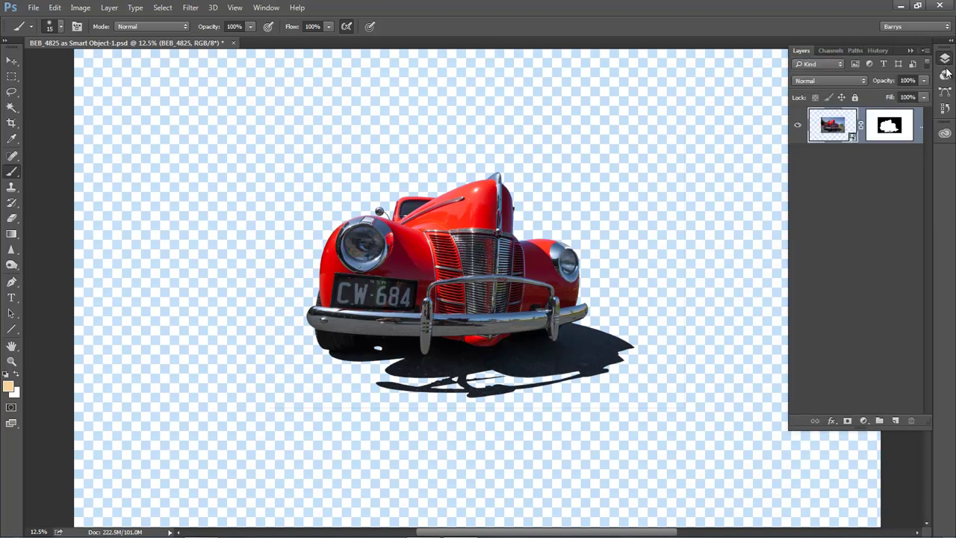
click(894, 127)
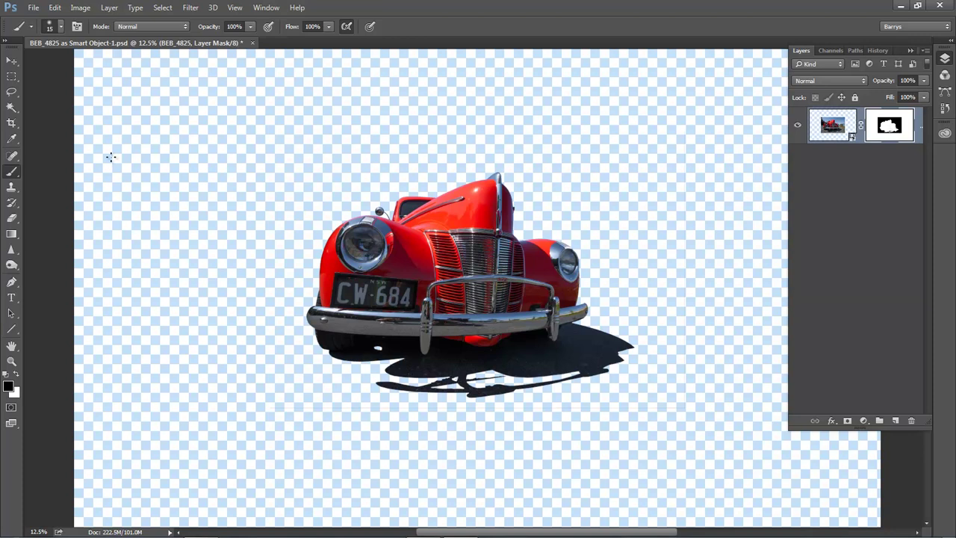
click(21, 174)
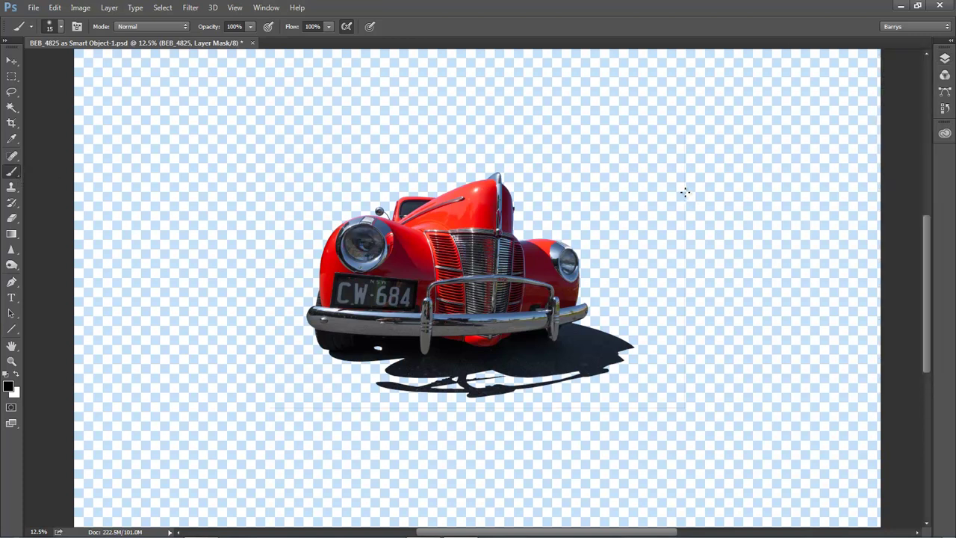
key(bracketright)
key(bracketright)
key(bracketright)
key(bracketright)
key(bracketright)
key(bracketright)
key(bracketright)
key(bracketright)
Step: Move the cut-out car with its mask up and to the left on the canvas
click(11, 60)
drag(504, 299, 416, 275)
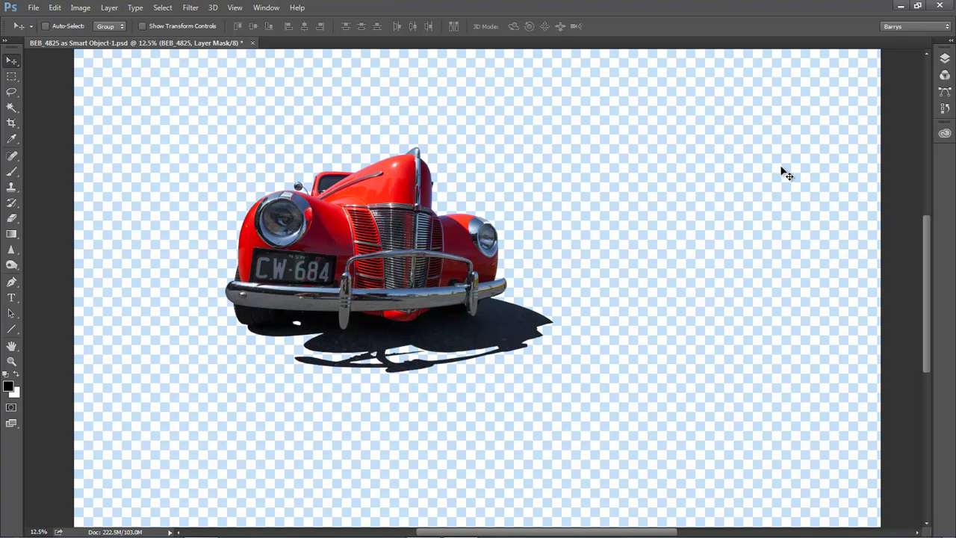
Step: Add a new layer named Blue and place it beneath the car layer
click(945, 61)
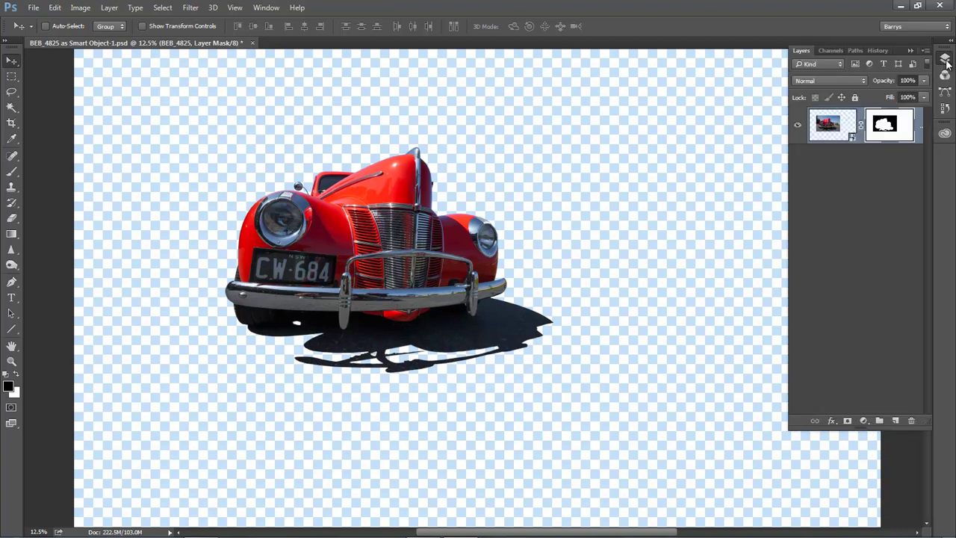
click(896, 423)
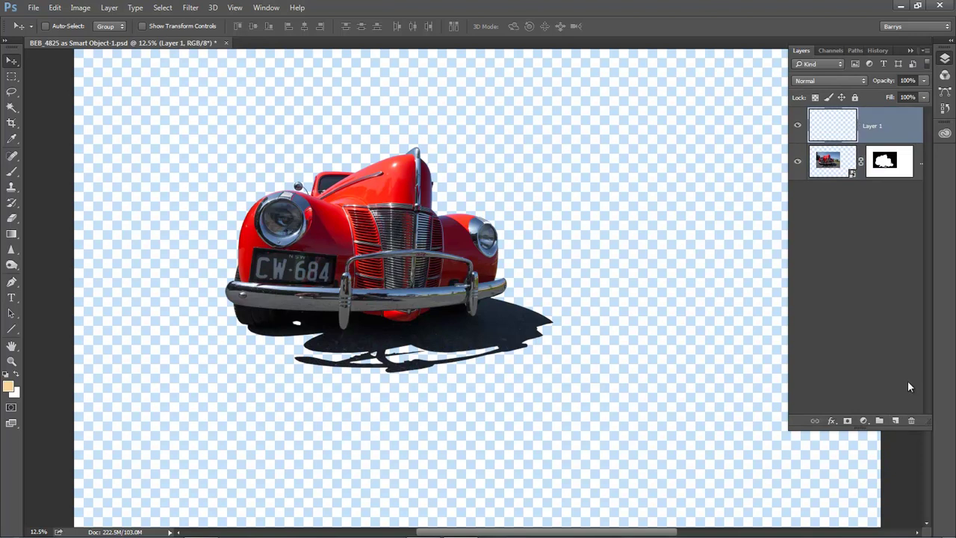
double_click(874, 129)
text(Blue)
key(Return)
drag(837, 125, 840, 178)
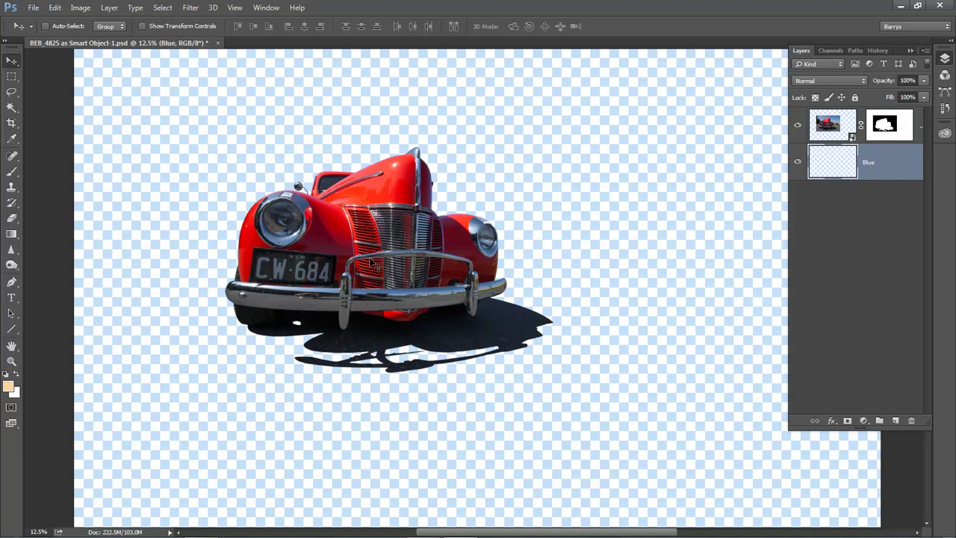
Step: Choose a vivid blue foreground color and fill the Blue layer with it
click(9, 386)
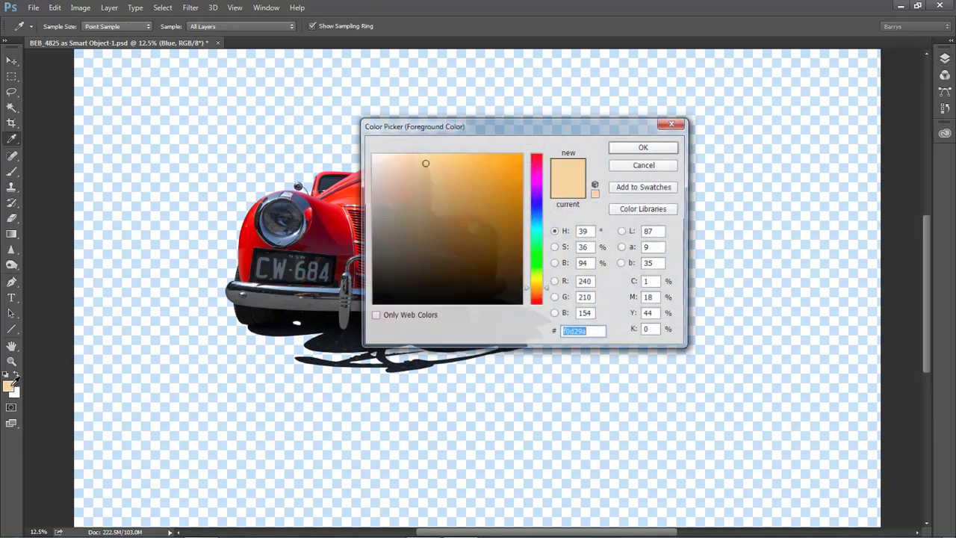
click(545, 209)
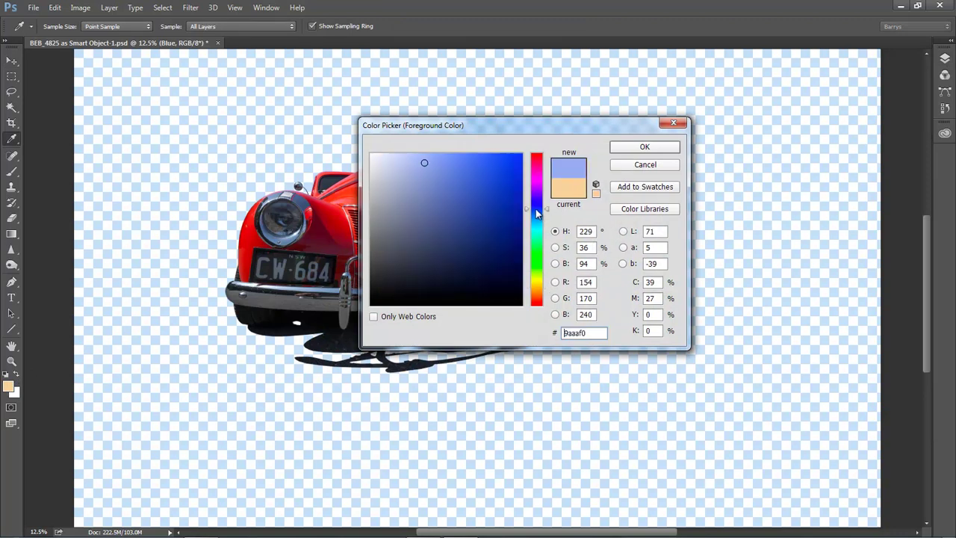
click(464, 157)
click(546, 215)
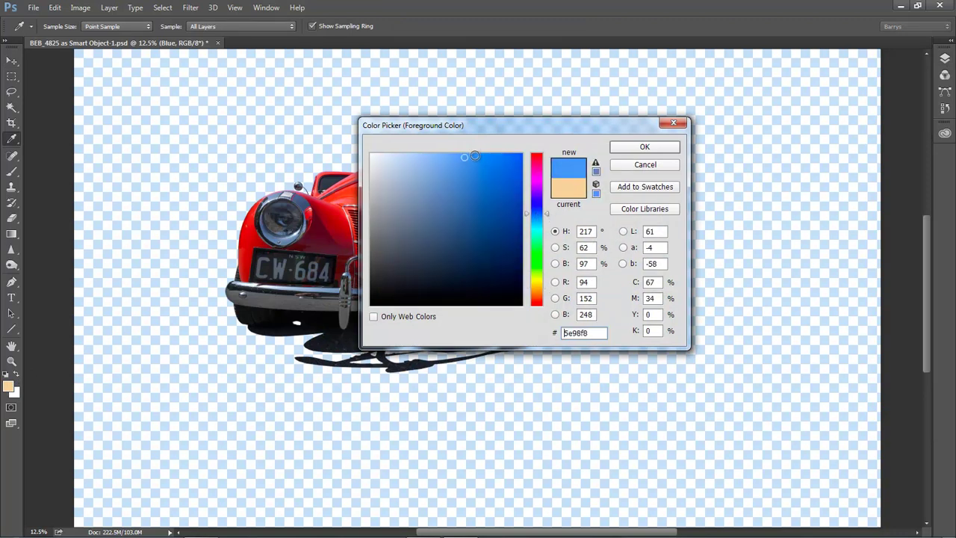
click(504, 156)
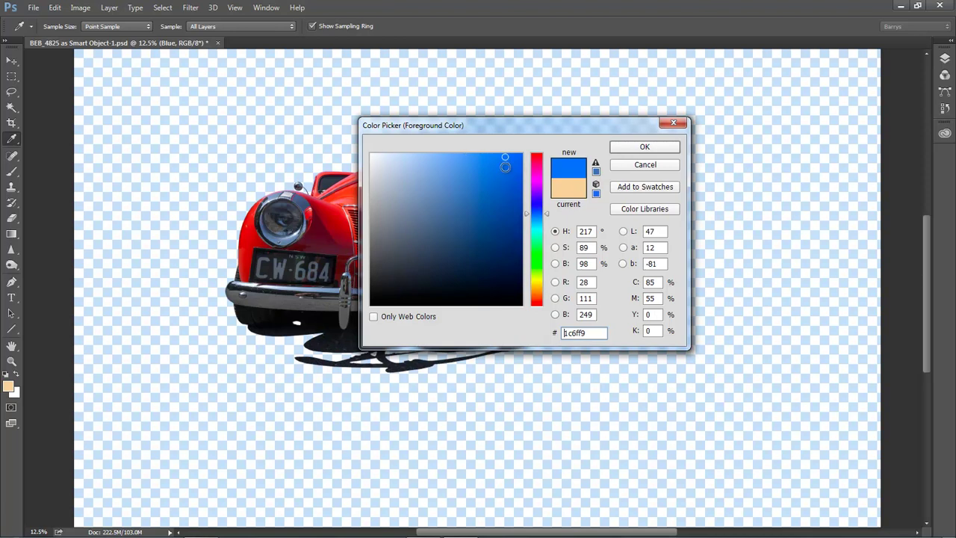
drag(505, 156, 507, 157)
click(633, 152)
key(v)
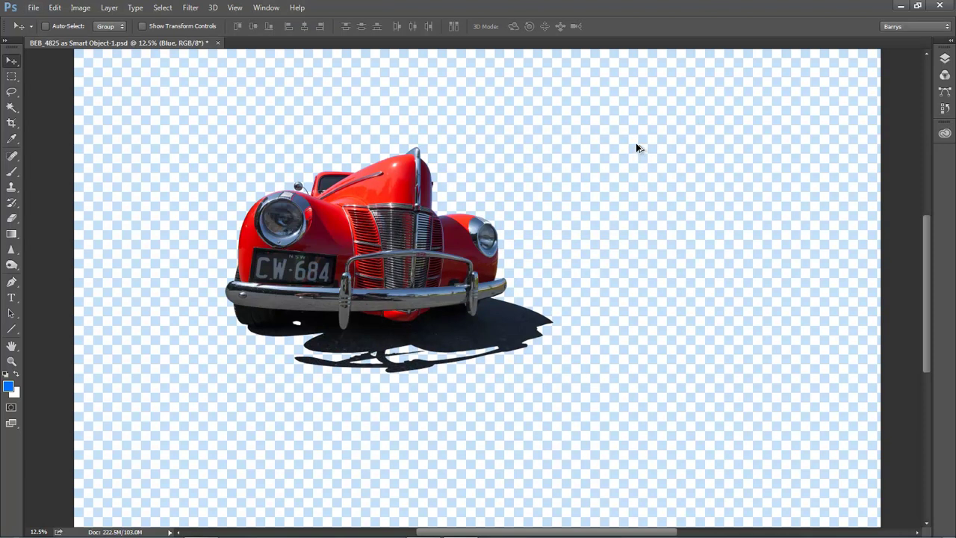
key(alt+BackSpace)
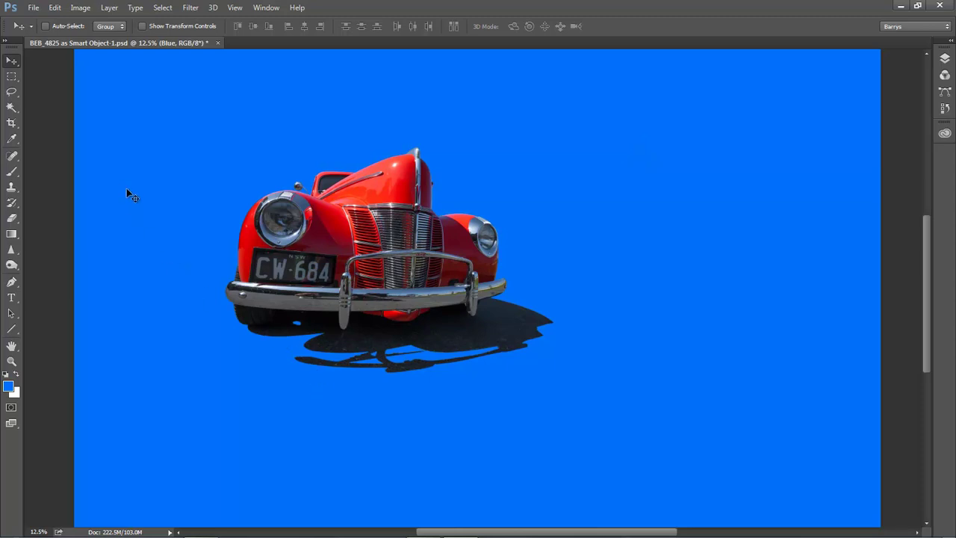
Step: Sample a red from the car's bodywork as the foreground color, using the Eyedropper's Point Sample size
click(11, 138)
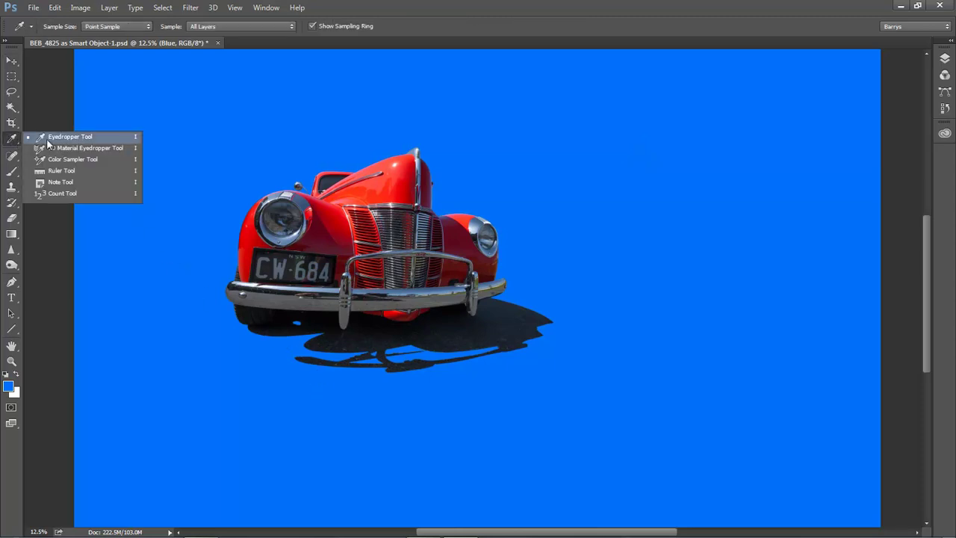
click(49, 137)
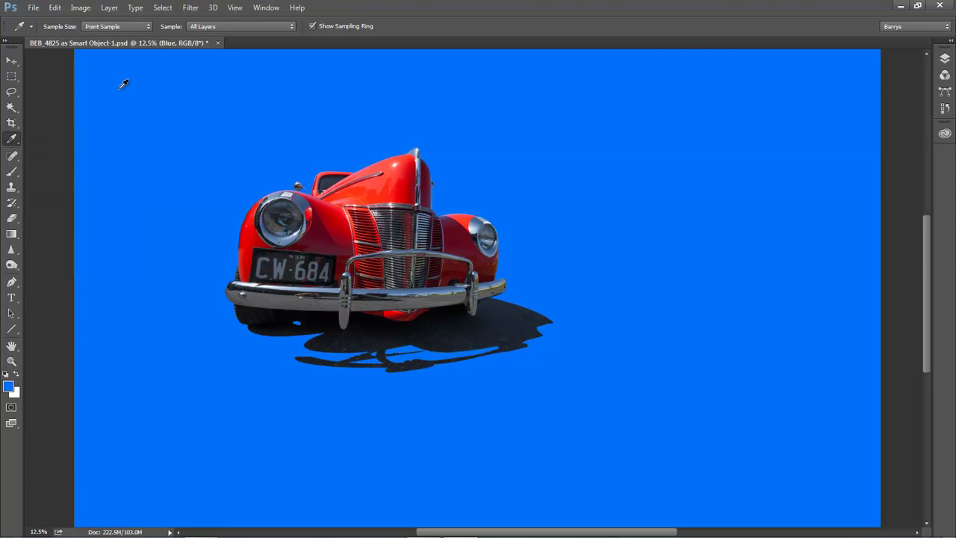
click(147, 27)
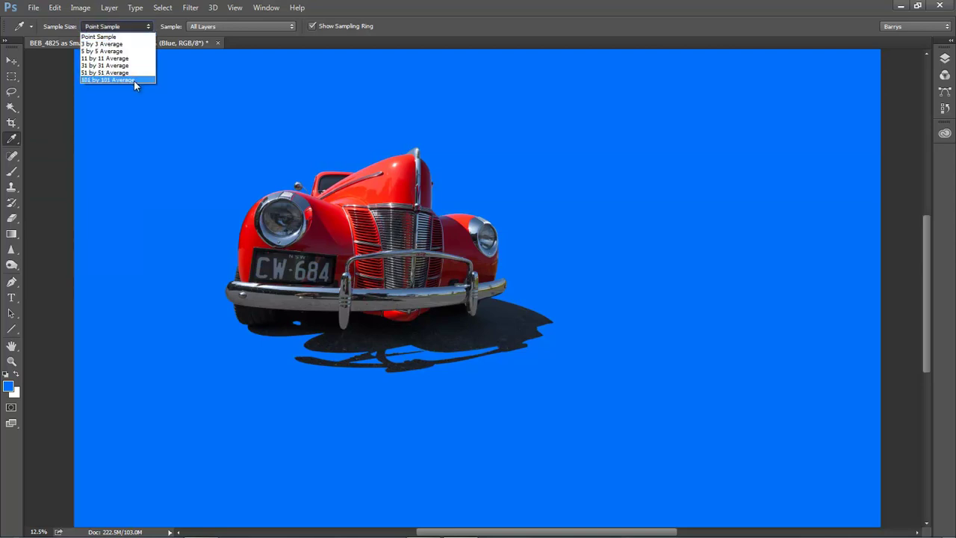
click(135, 27)
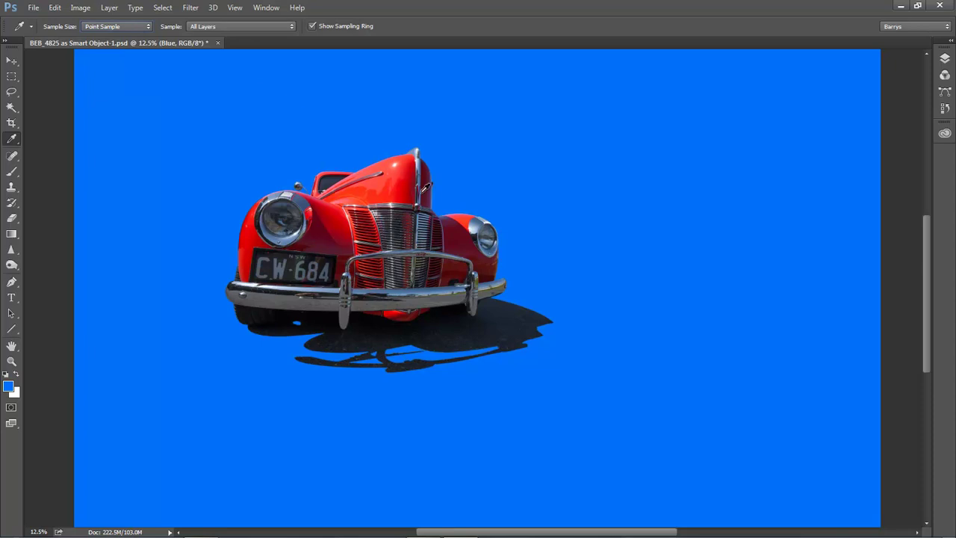
click(333, 213)
Step: Add a new layer above the Blue layer and name it Gradiant
click(944, 59)
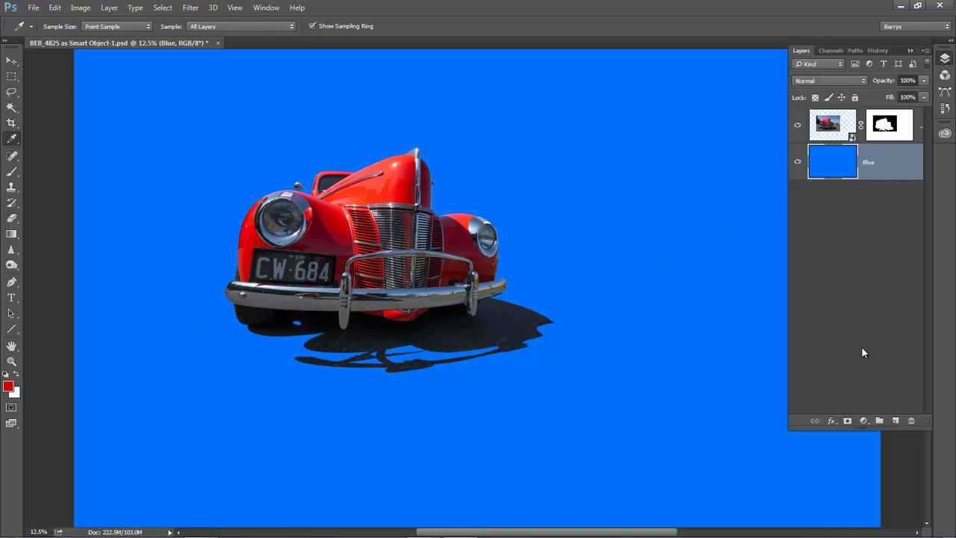
click(895, 421)
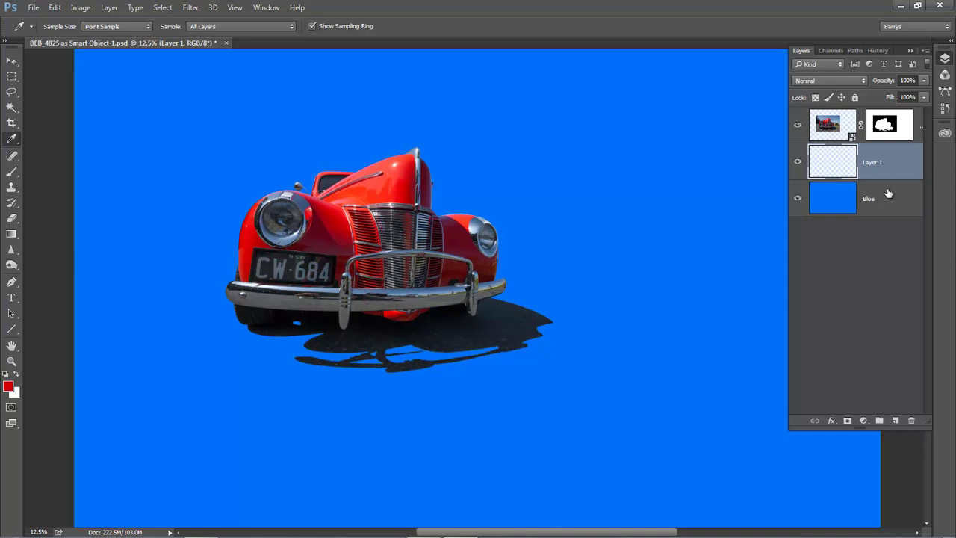
double_click(873, 162)
text(Gradiant)
key(Return)
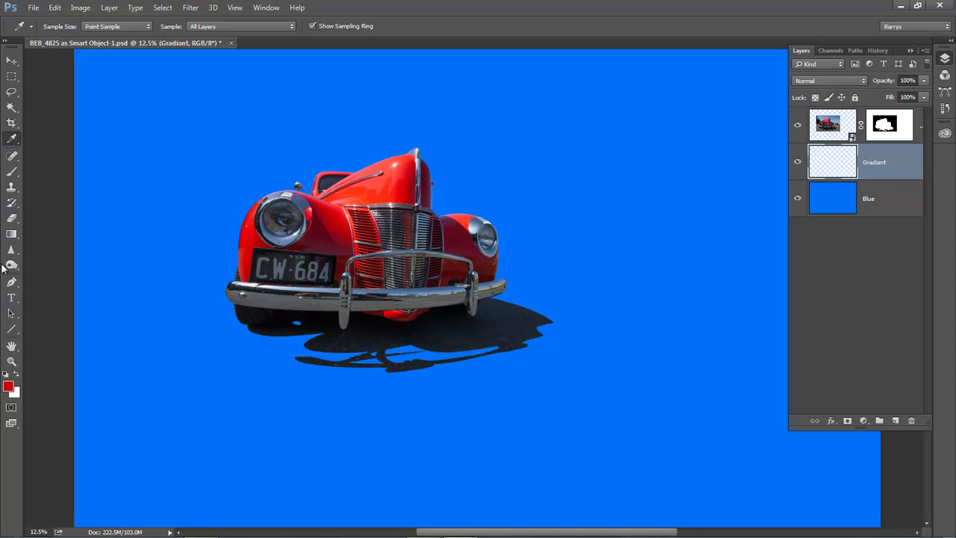
Step: Draw a linear red-to-transparent gradient on the Gradiant layer, rising diagonally from the lower edge of the canvas to just behind the car
click(15, 236)
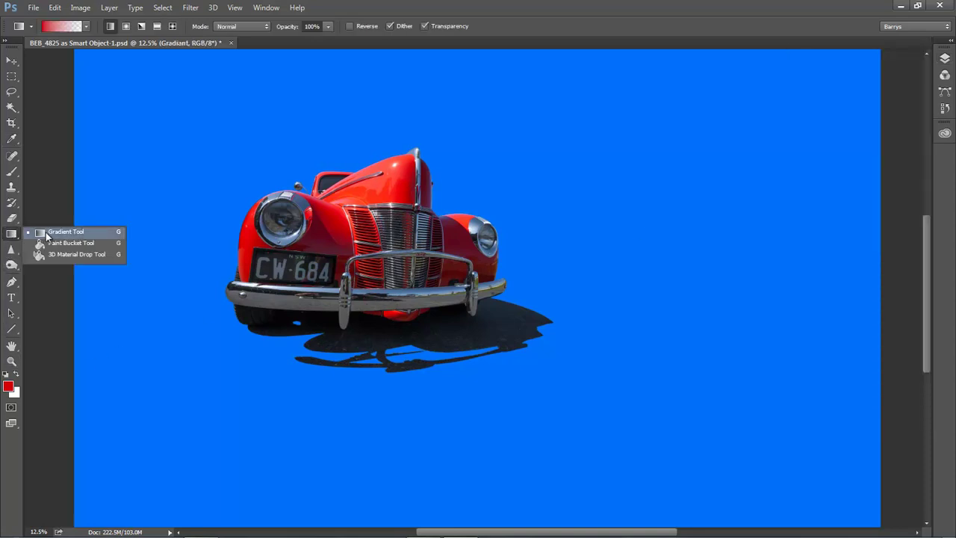
click(46, 232)
right_click(47, 233)
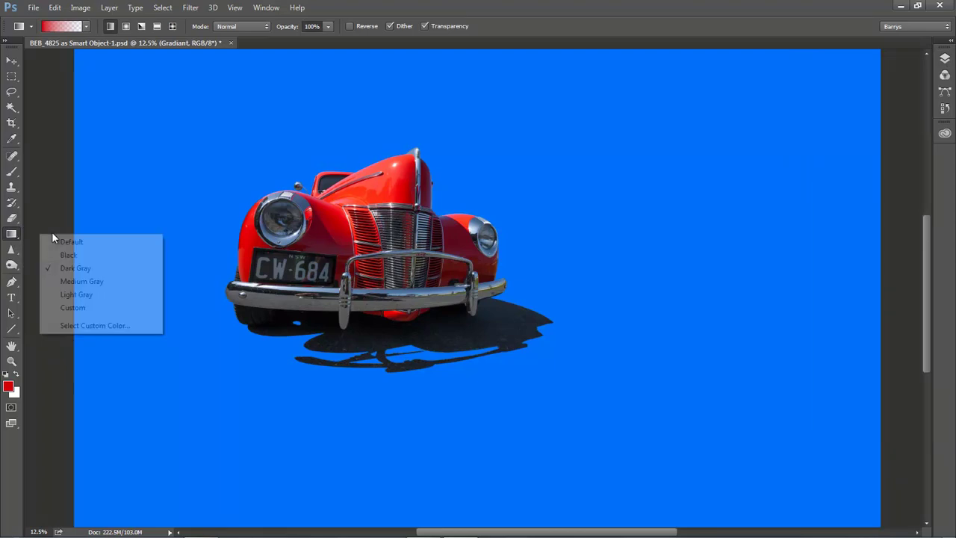
click(37, 191)
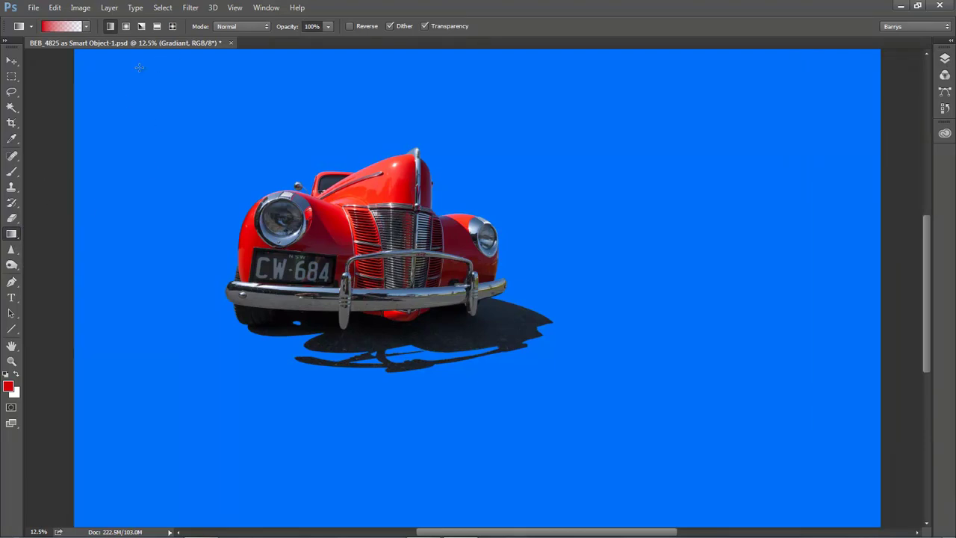
click(87, 27)
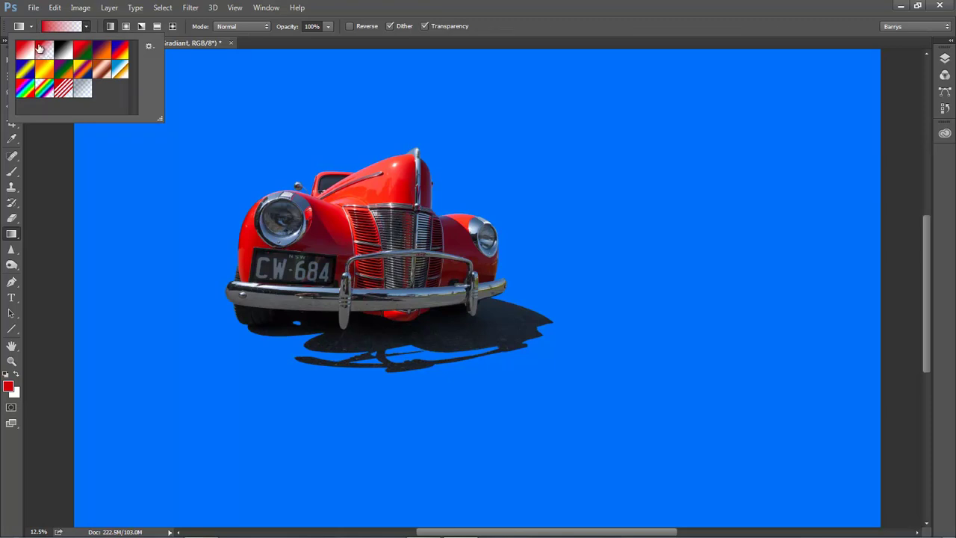
click(528, 26)
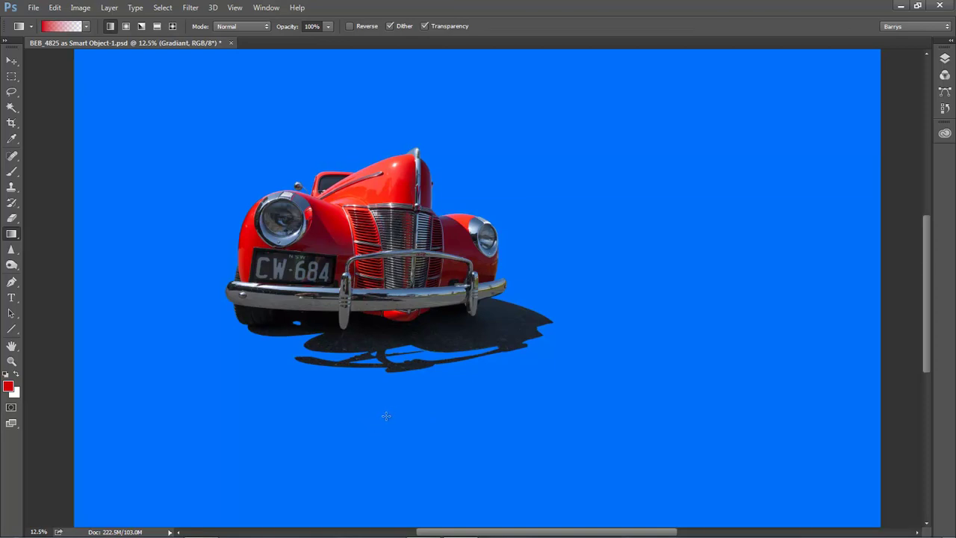
drag(388, 416, 377, 432)
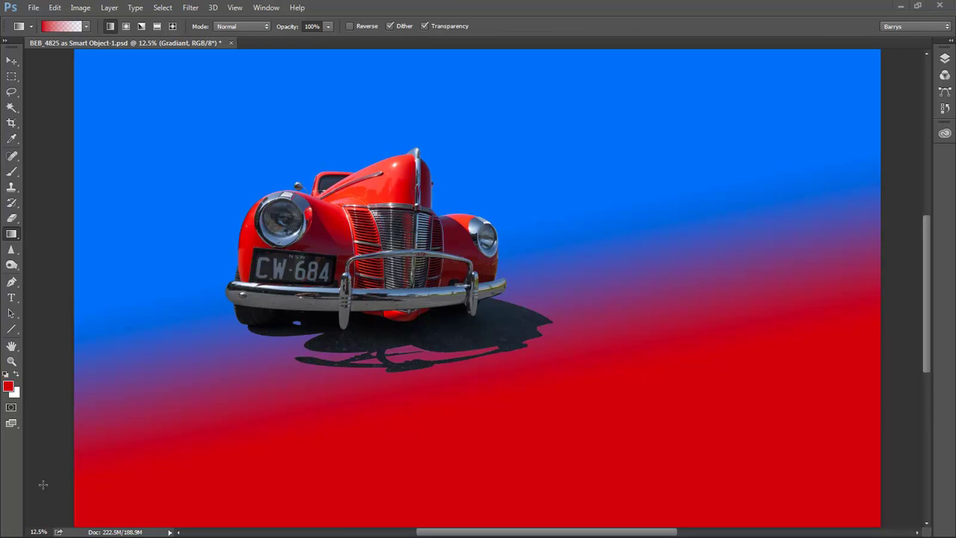
Step: Try a second red gradient from the lower-left corner on a new layer, and delete that layer after comparing
click(945, 58)
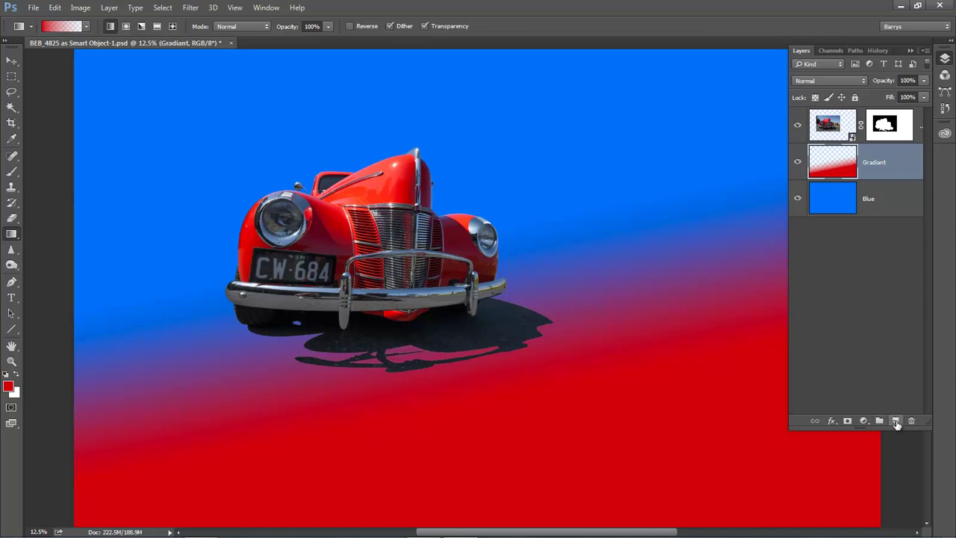
click(895, 421)
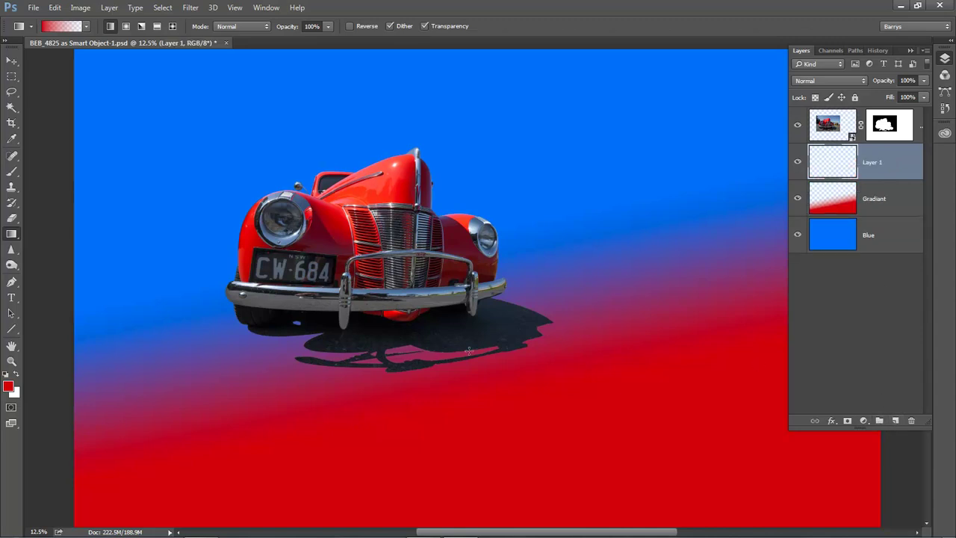
drag(47, 510, 248, 379)
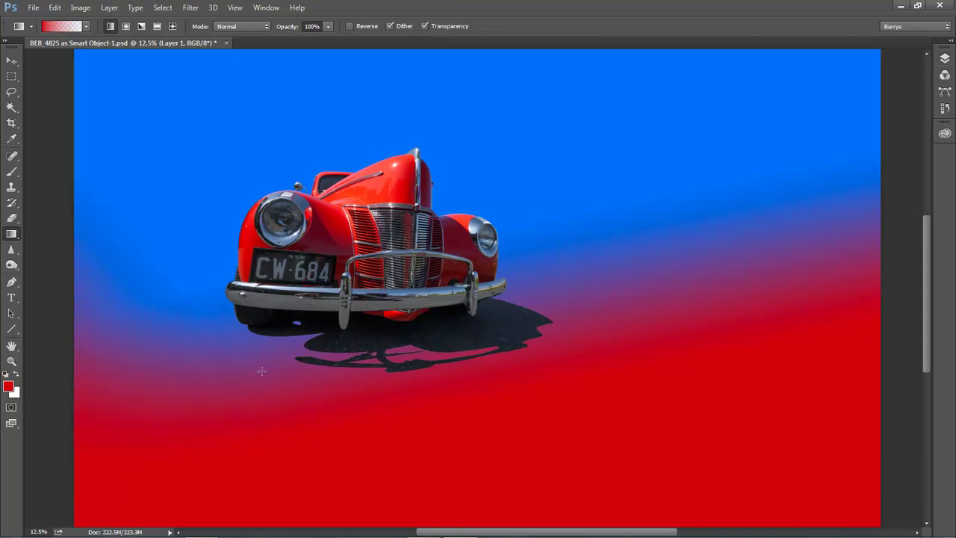
click(945, 58)
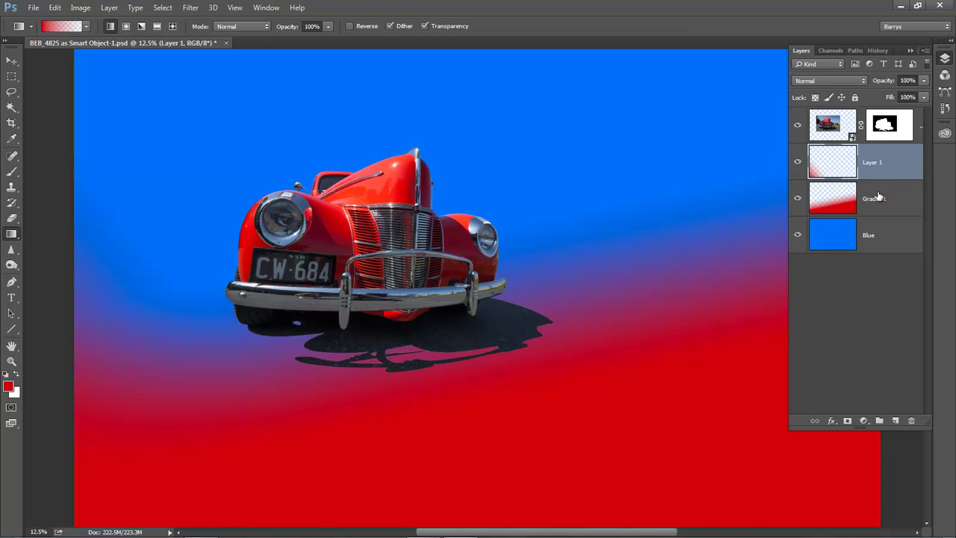
click(797, 163)
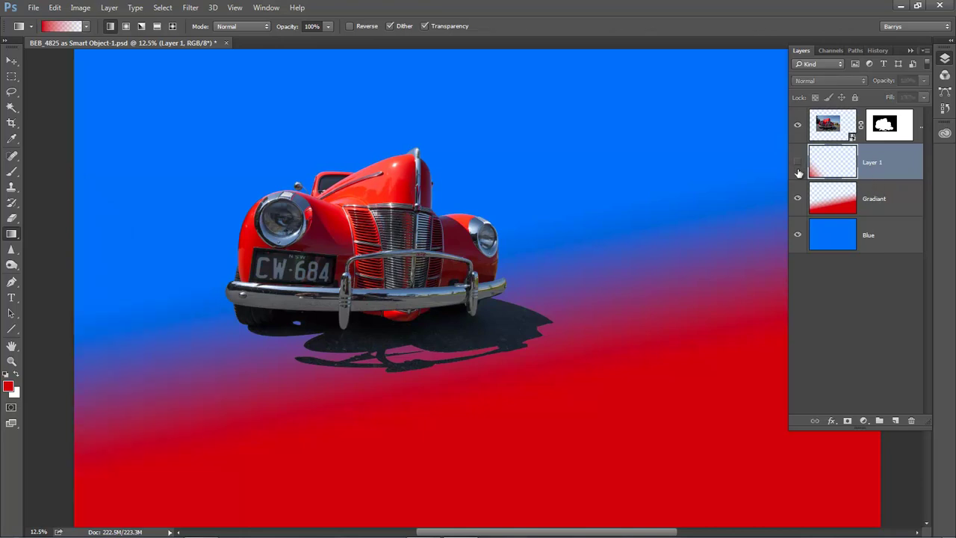
click(797, 164)
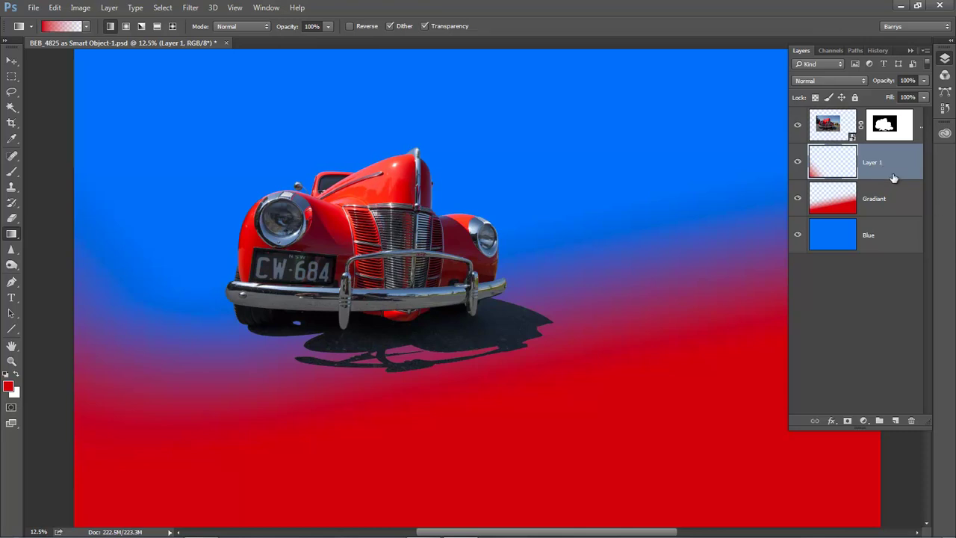
key(Delete)
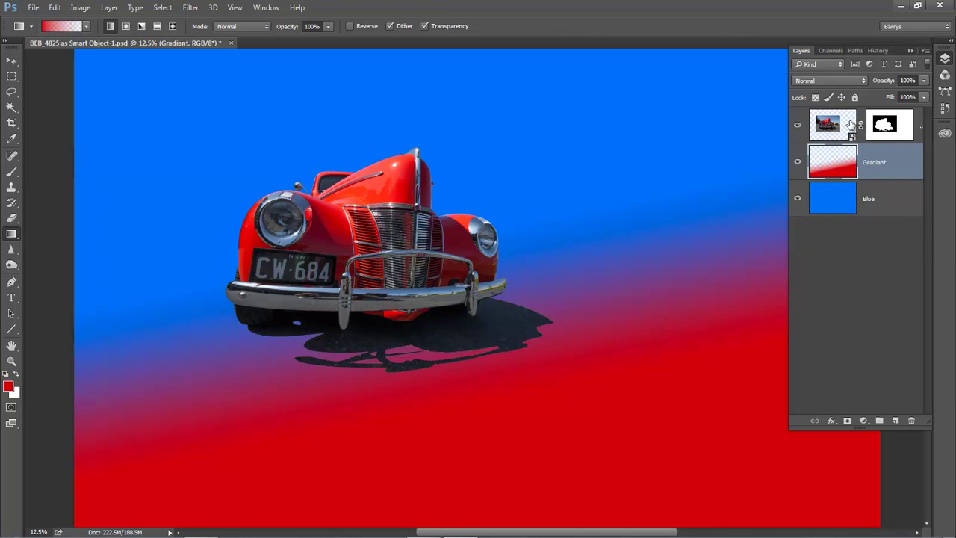
Step: Select the car layer and move the car slightly upward on the background
click(848, 125)
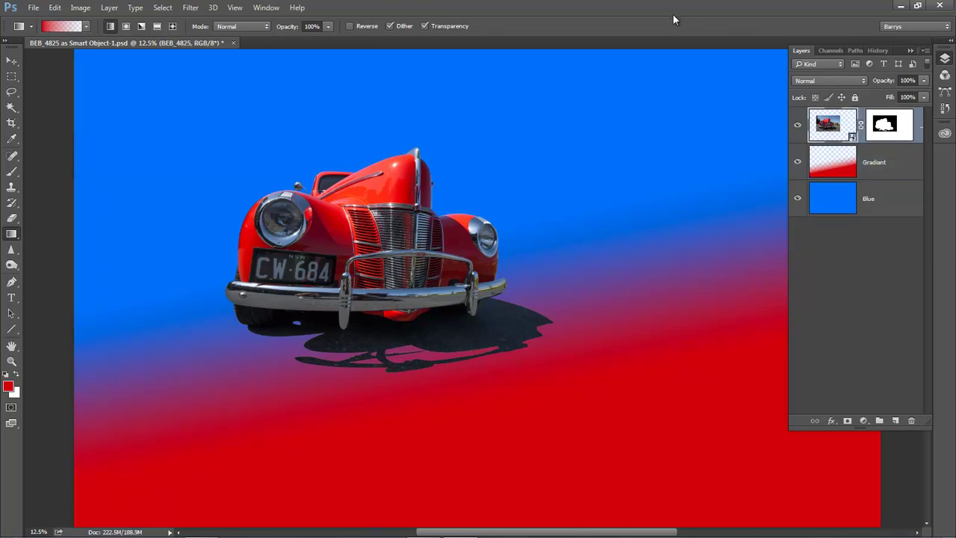
key(F7)
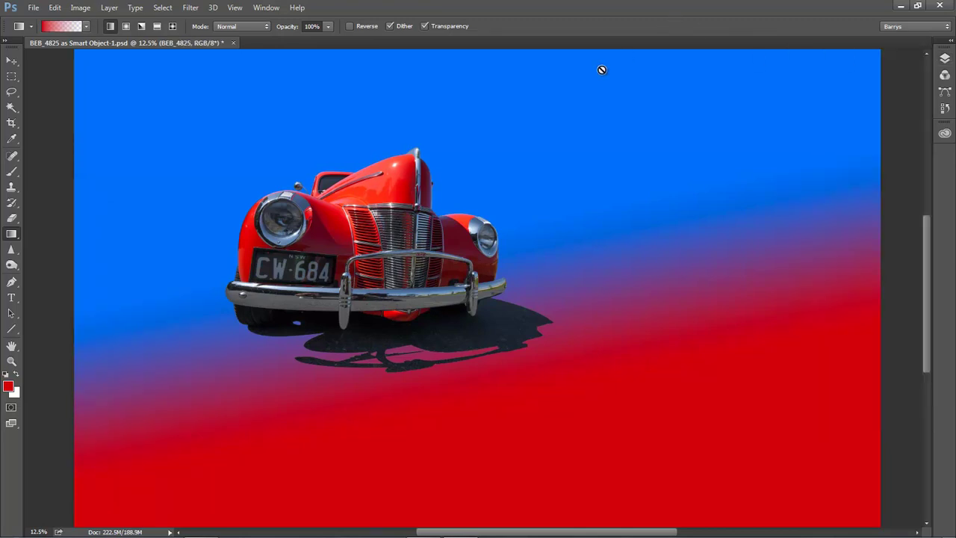
click(15, 62)
drag(365, 236, 366, 197)
scroll(363, 209, down, 1)
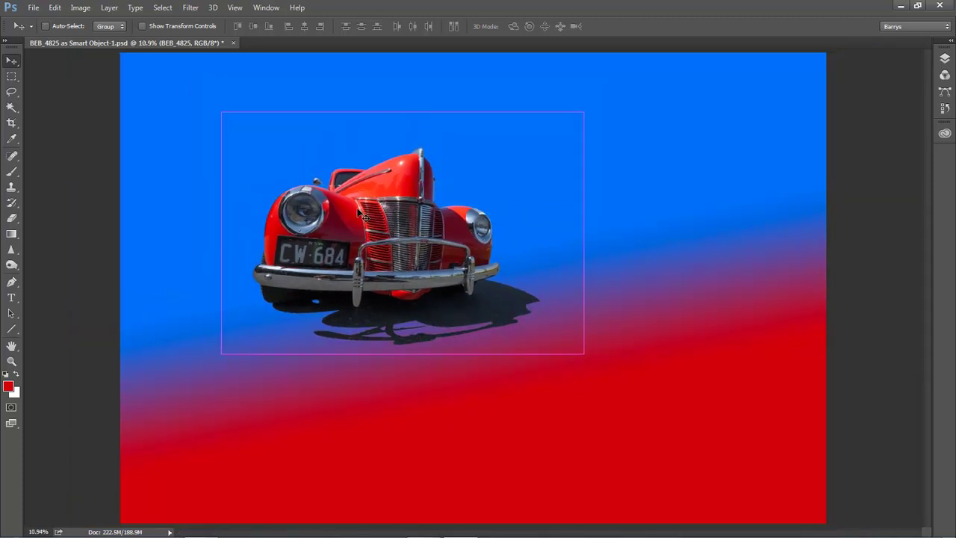
Step: Crop strips off the canvas's upper and lower edges for a wider format, keeping the full width
click(12, 124)
drag(473, 54, 471, 67)
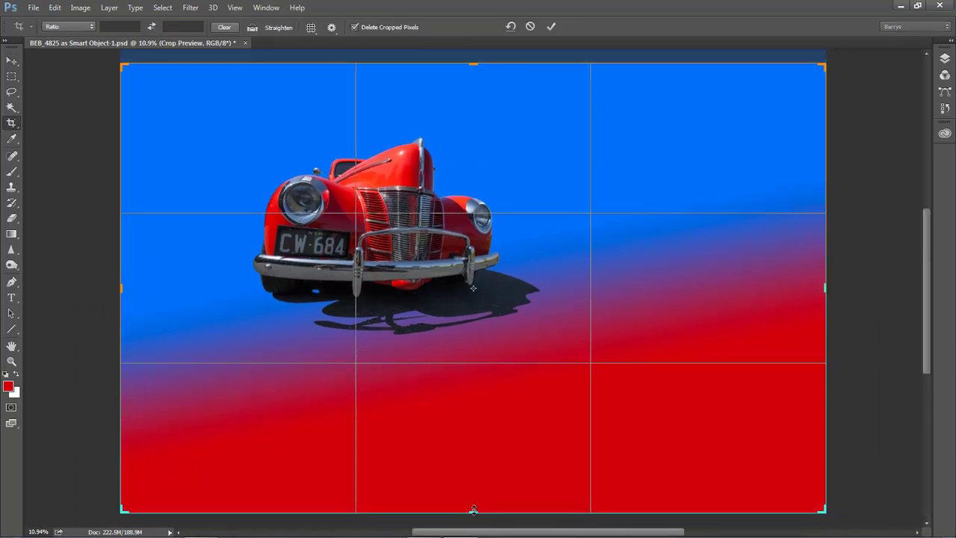
drag(473, 512, 474, 487)
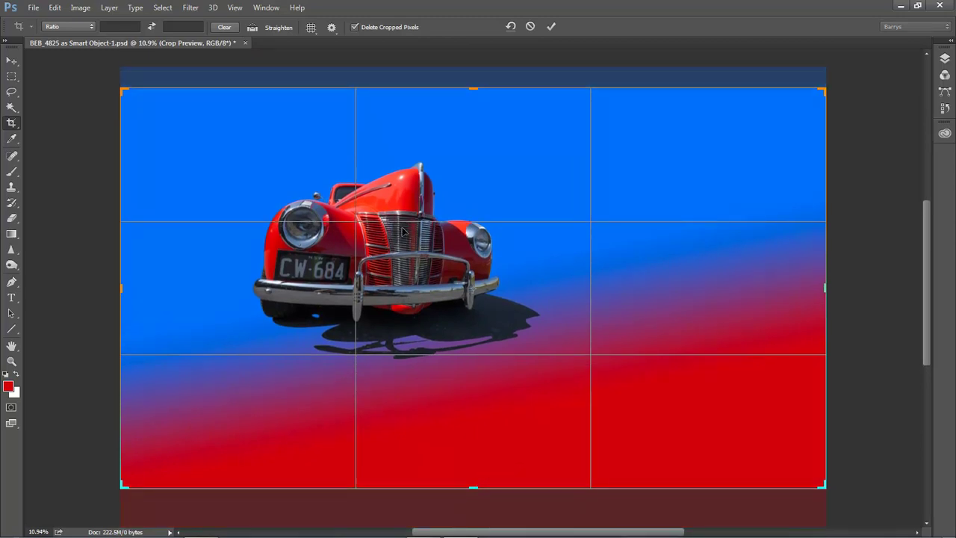
click(551, 27)
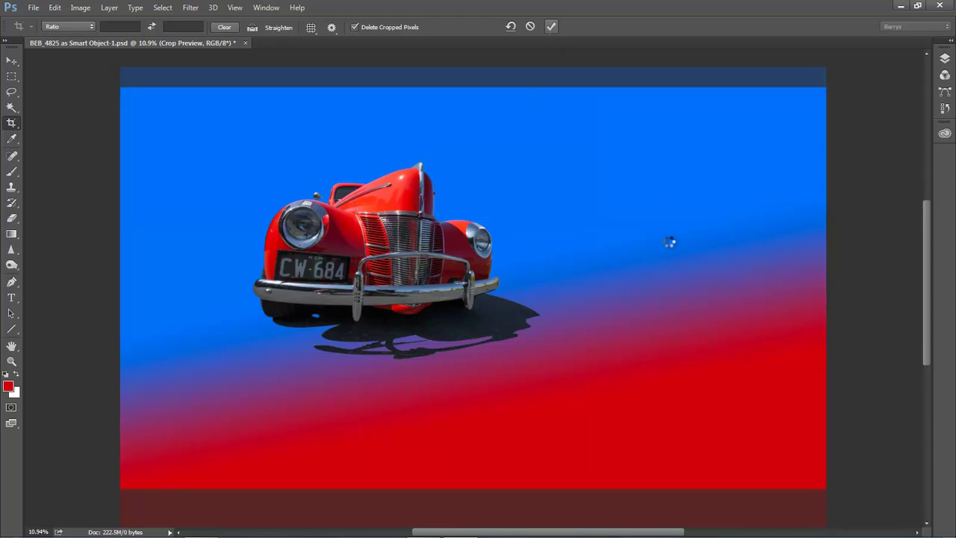
key(ctrl)
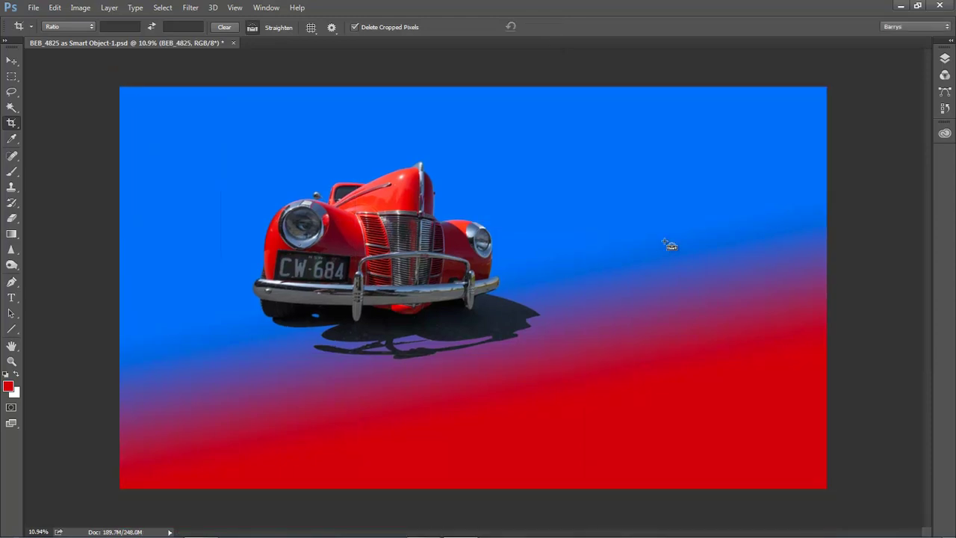
key(ctrl+0)
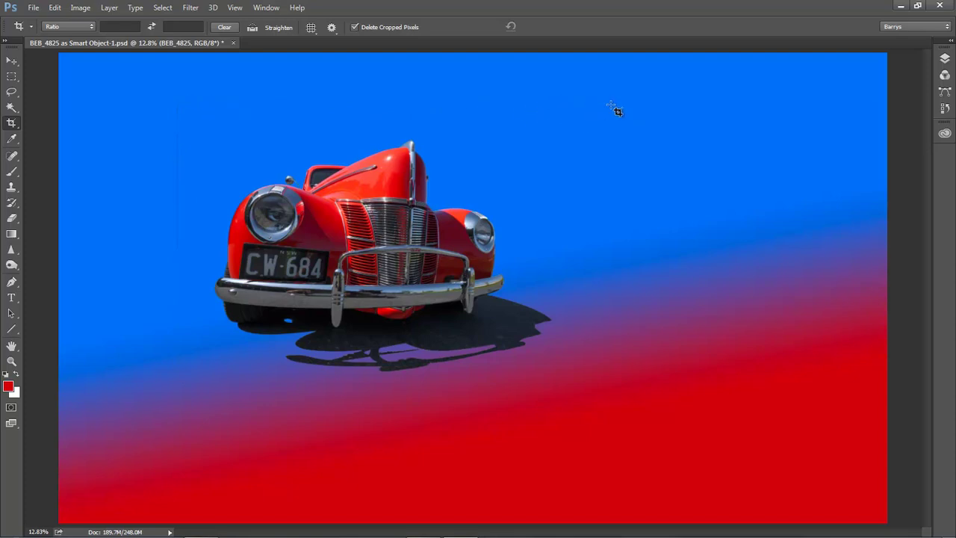
Step: Paint black on the car layer's mask with an enlarged brush to hide the faint stray line beside the car
click(944, 59)
click(890, 123)
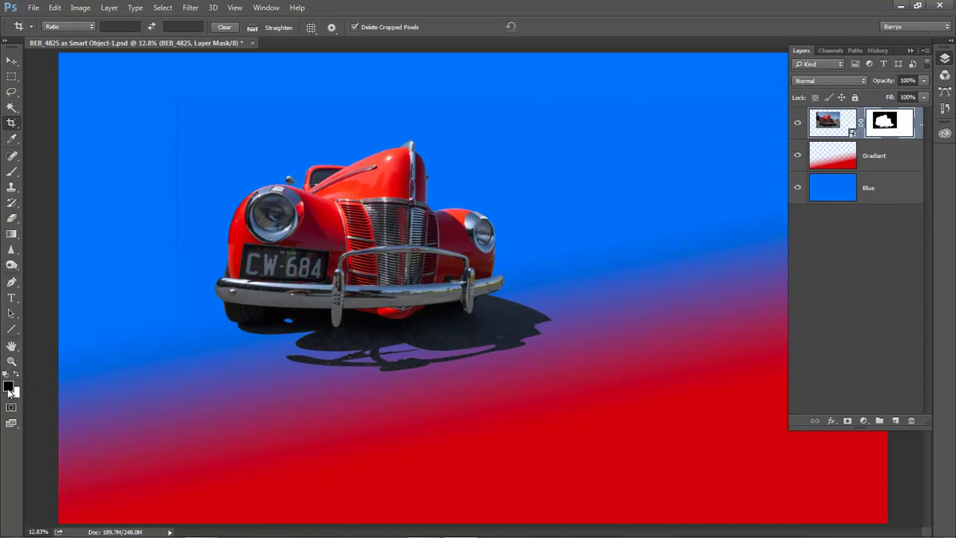
click(11, 171)
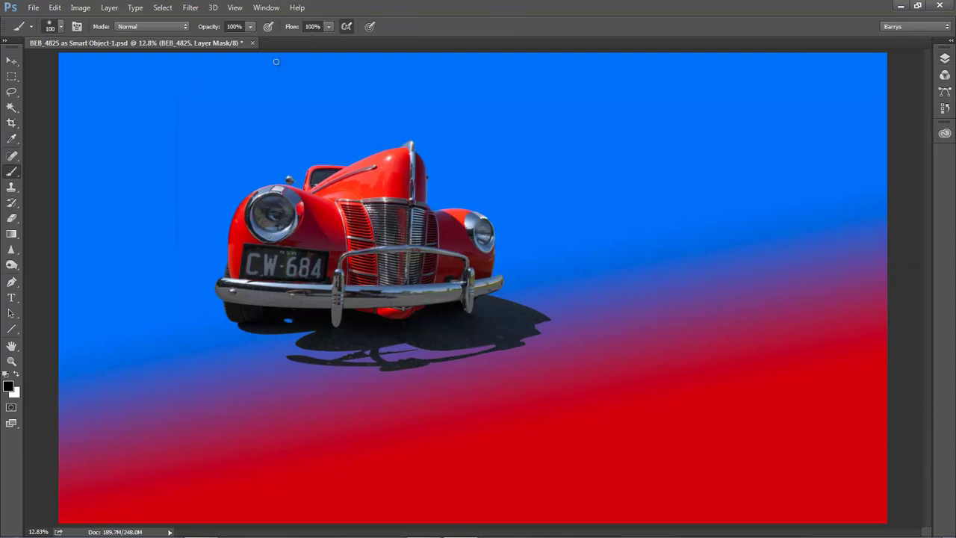
key(bracketright)
key(bracketright)
key(bracketright)
Step: Select the car layer's image instead of its mask and move the car slightly up and to the left
click(12, 61)
click(943, 58)
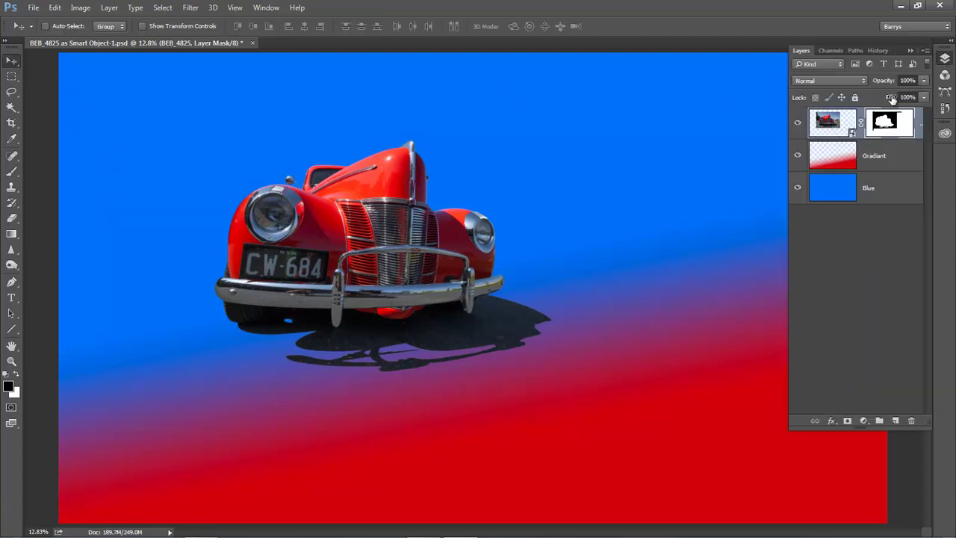
click(831, 122)
click(744, 67)
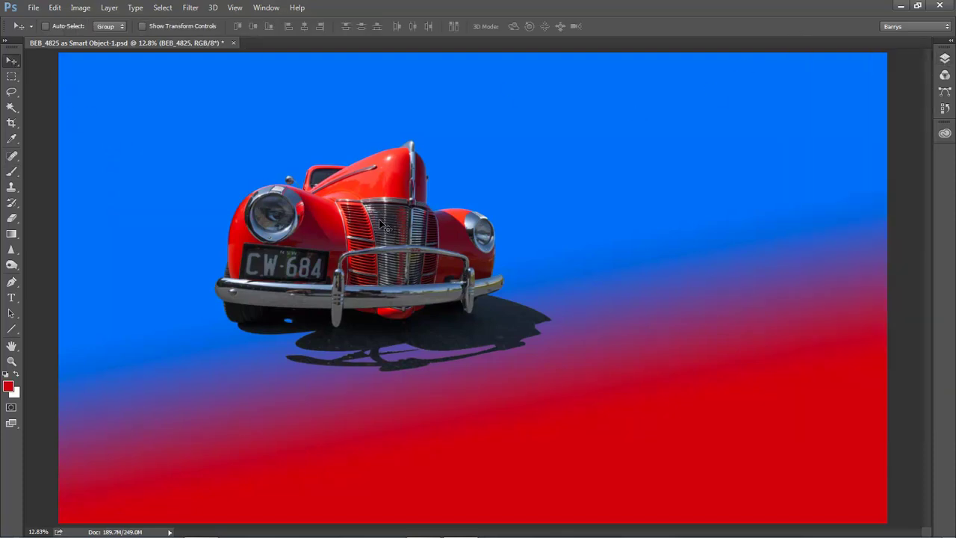
drag(380, 219, 362, 211)
Step: Apply a crop at the full canvas bounds with Delete Cropped Pixels on
click(11, 123)
click(367, 239)
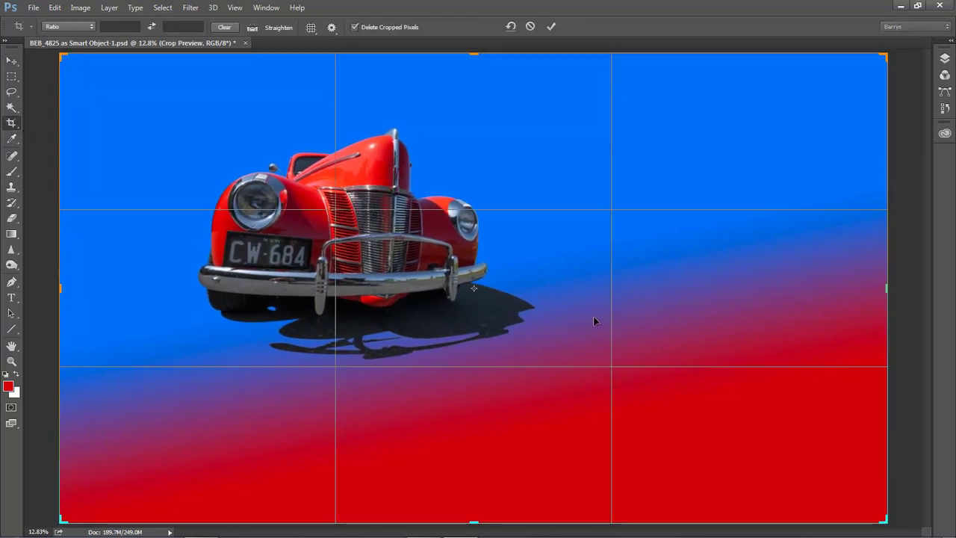
click(552, 27)
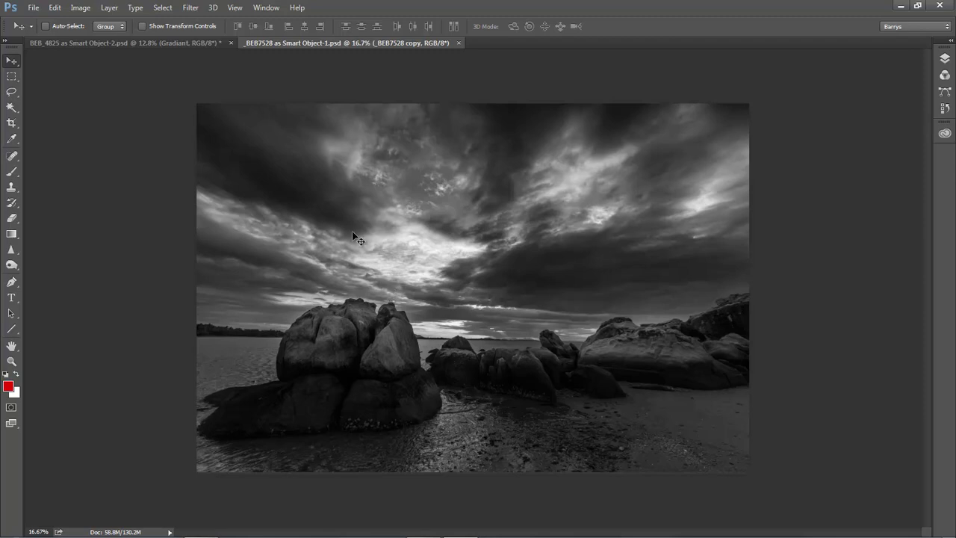
Step: Lasso the cloudy sky above the rocks in the seascape photo and refine the selection edge with Smooth 37 and Feather 293.9 px
click(12, 93)
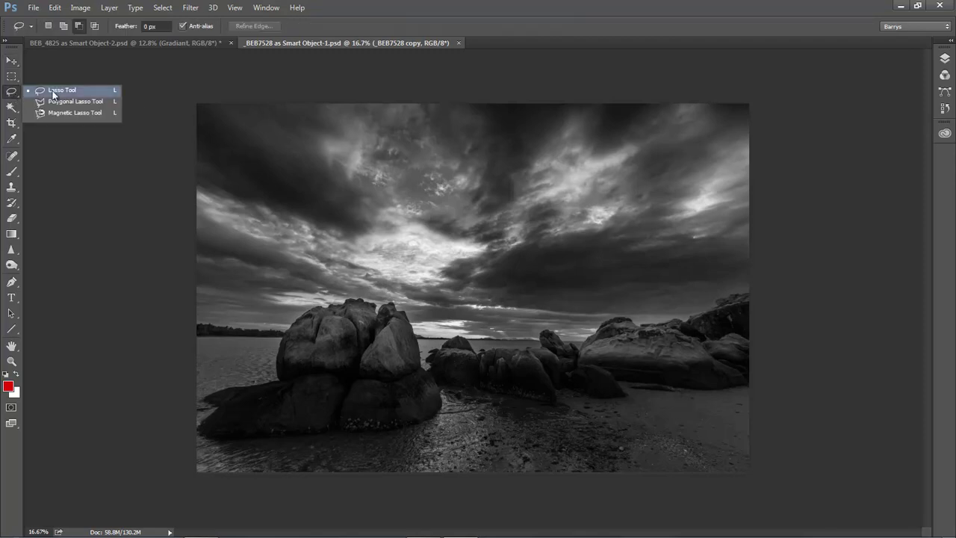
click(43, 87)
mouse_move(196, 302)
mouse_down()
mouse_move(247, 314)
mouse_move(375, 279)
mouse_move(557, 309)
mouse_move(762, 268)
mouse_move(796, 201)
mouse_move(805, 113)
mouse_move(704, 53)
mouse_move(167, 58)
mouse_move(135, 116)
mouse_move(128, 307)
mouse_up()
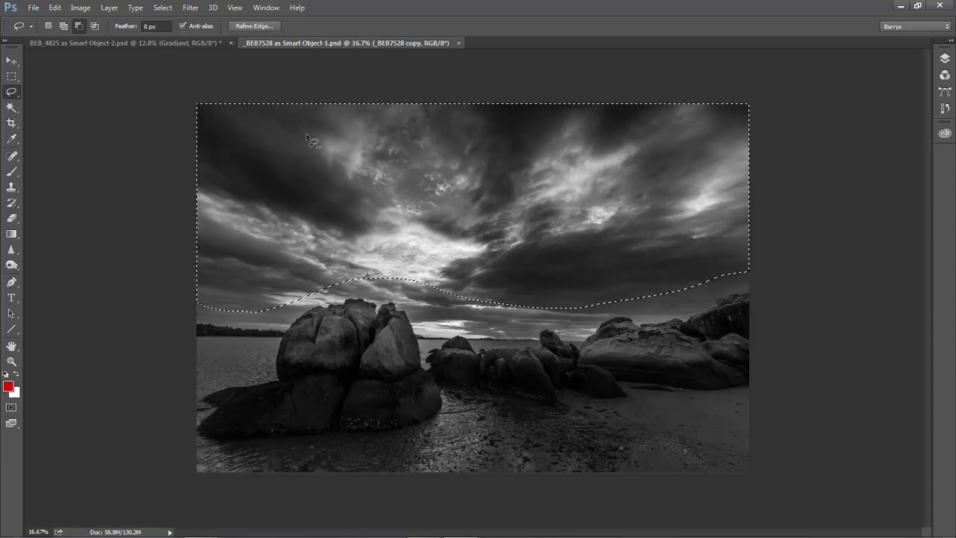
click(254, 26)
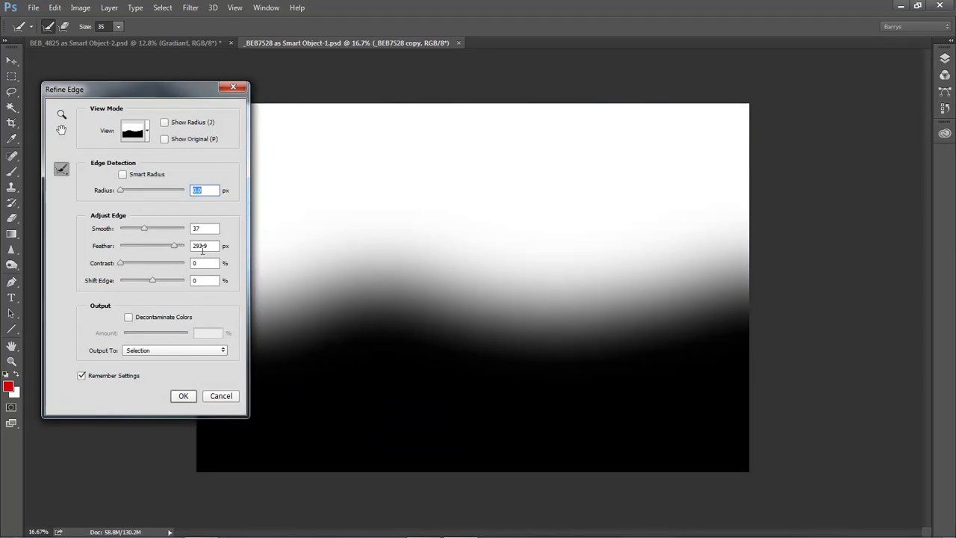
click(183, 396)
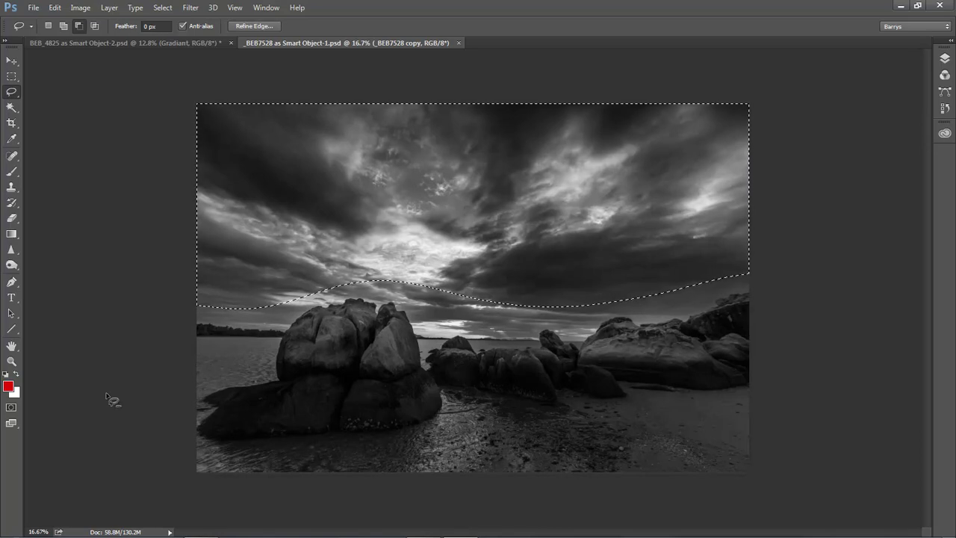
Step: Close the seascape document and paste the copied sky into the car document above the Gradiant layer
click(458, 43)
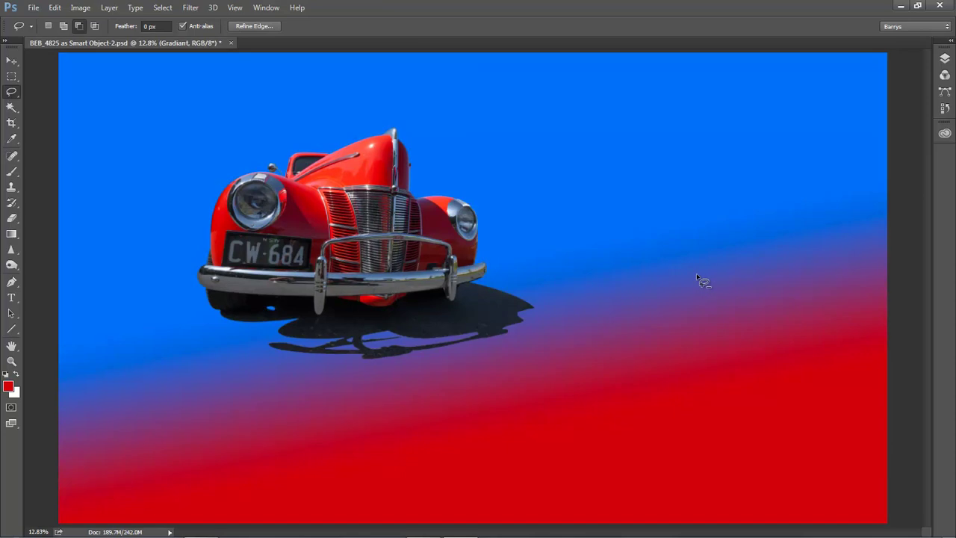
key(ctrl+v)
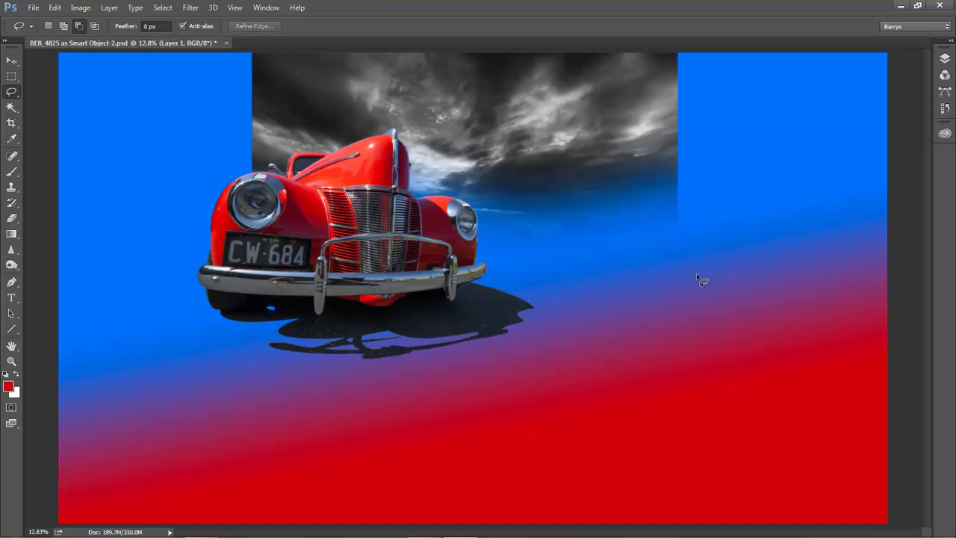
click(945, 58)
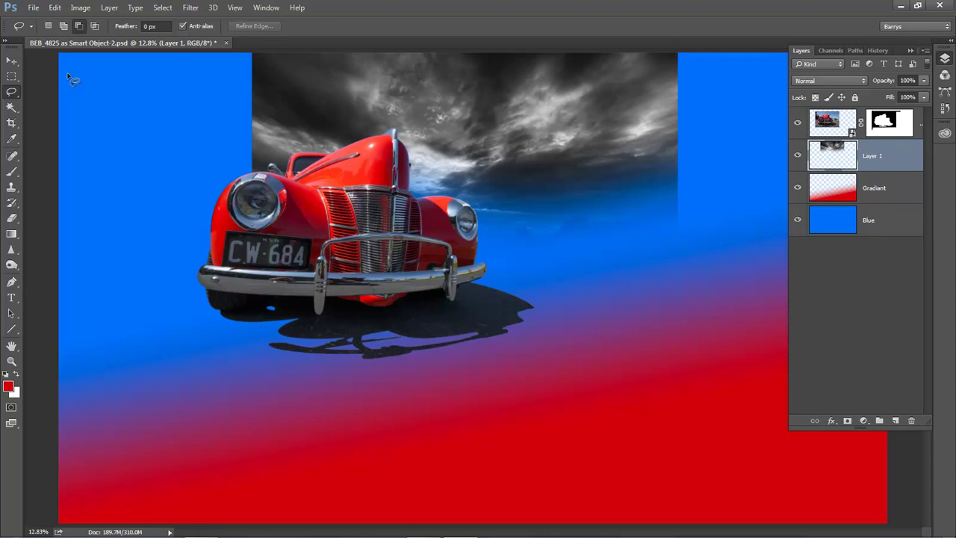
Step: Move the pasted sky down and to the left so it sits behind the car
key(F7)
click(11, 61)
drag(503, 107, 399, 160)
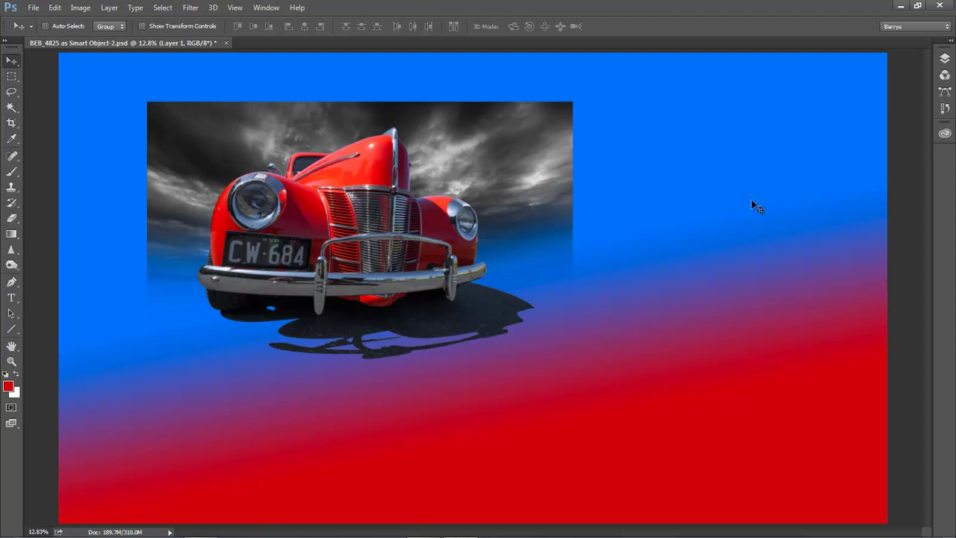
Step: Try the Multiply blend mode on the pasted sky layer
click(945, 60)
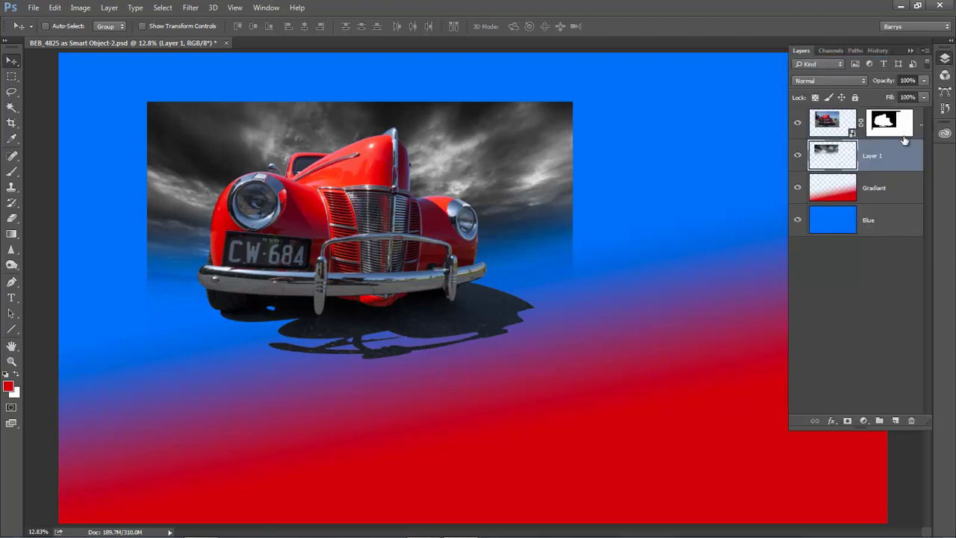
click(863, 80)
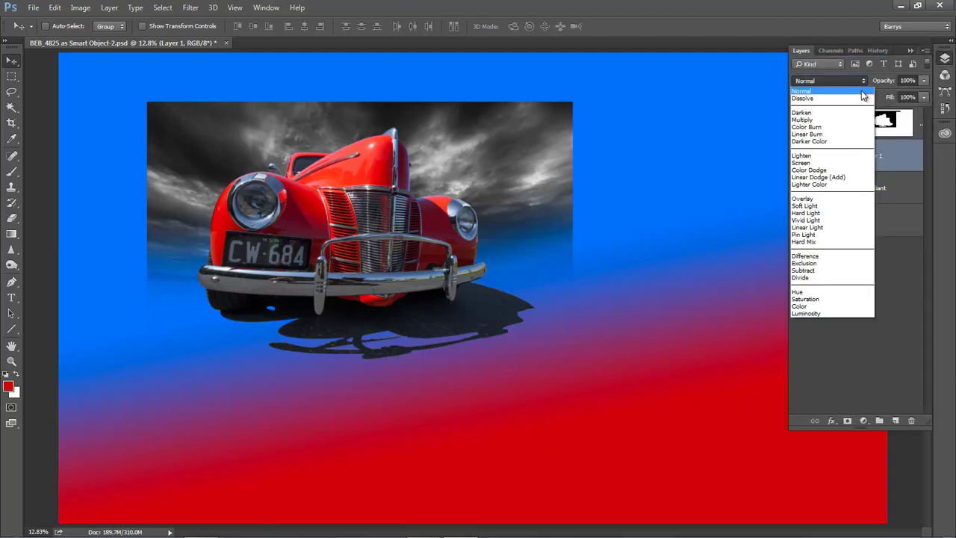
click(836, 124)
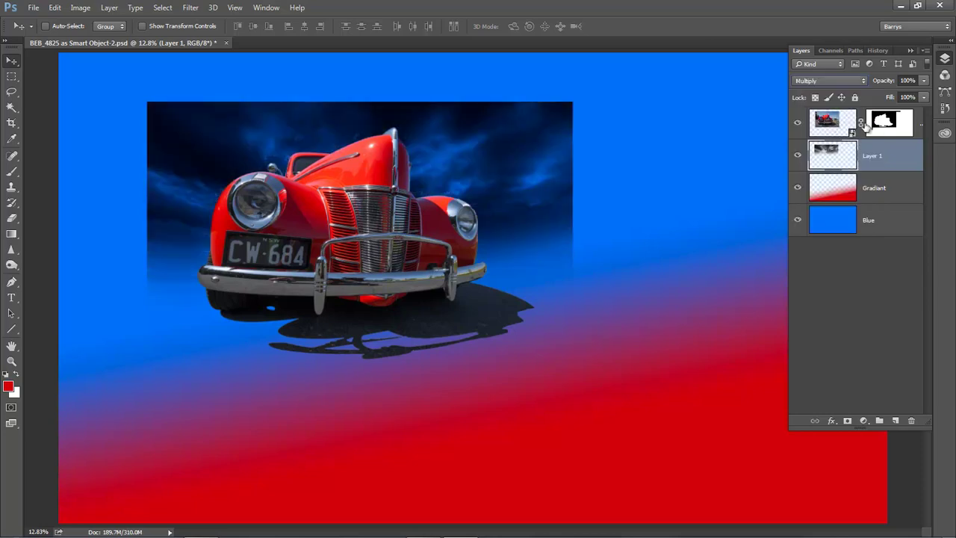
Step: Move the sky to the canvas's upper-left corner and scale it to about 206% width and 175% height, covering the canvas's full width
key(ctrl+t)
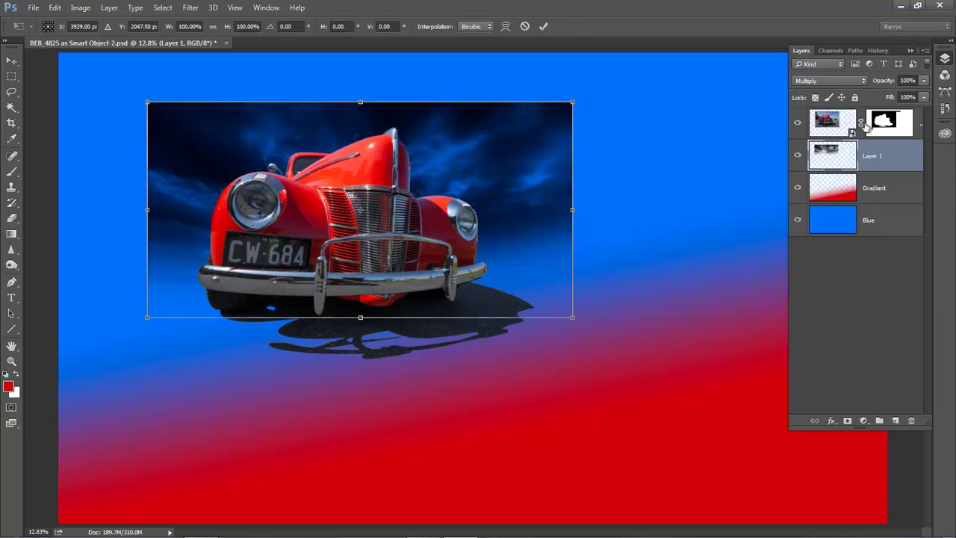
drag(401, 157, 315, 110)
drag(482, 266, 934, 428)
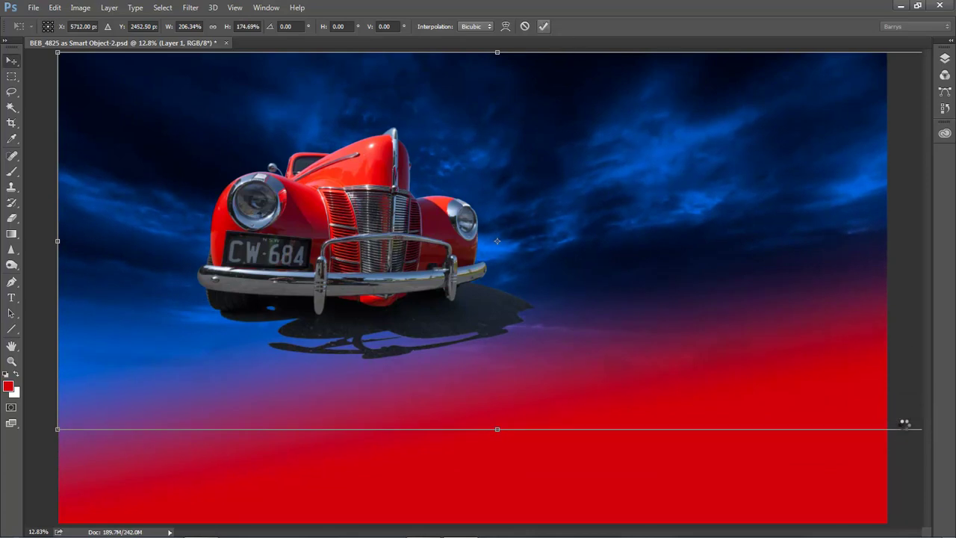
key(Return)
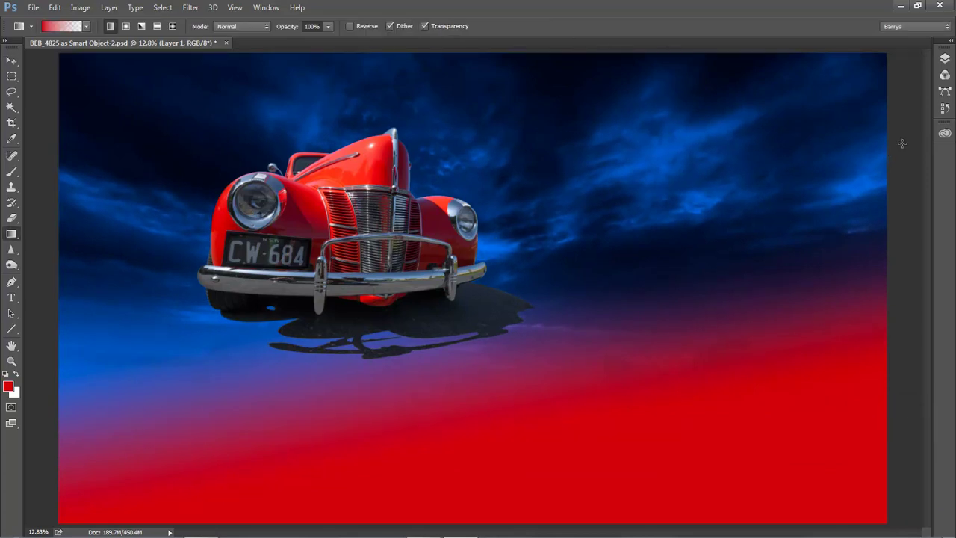
Step: Try Overlay on the sky layer, and set its blend mode to Hard Light
click(944, 59)
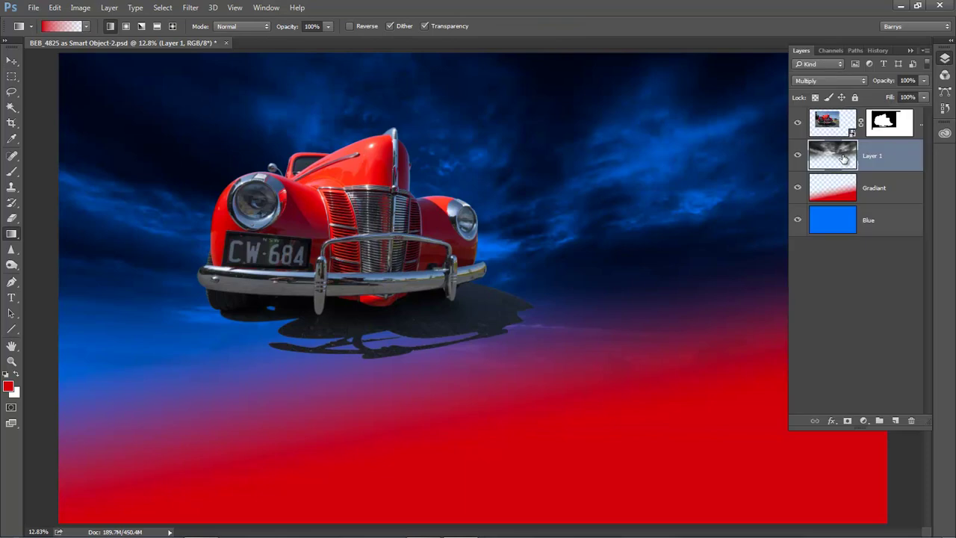
click(864, 80)
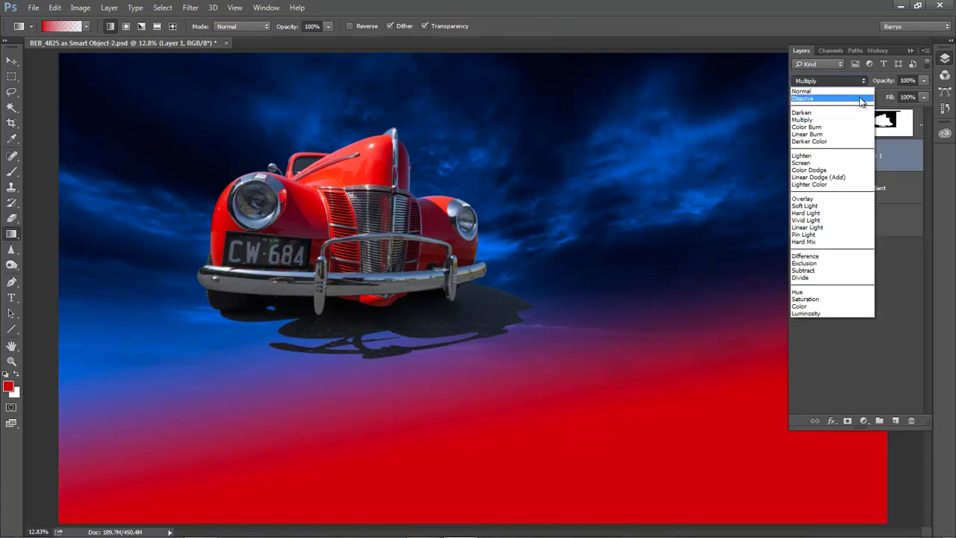
click(853, 198)
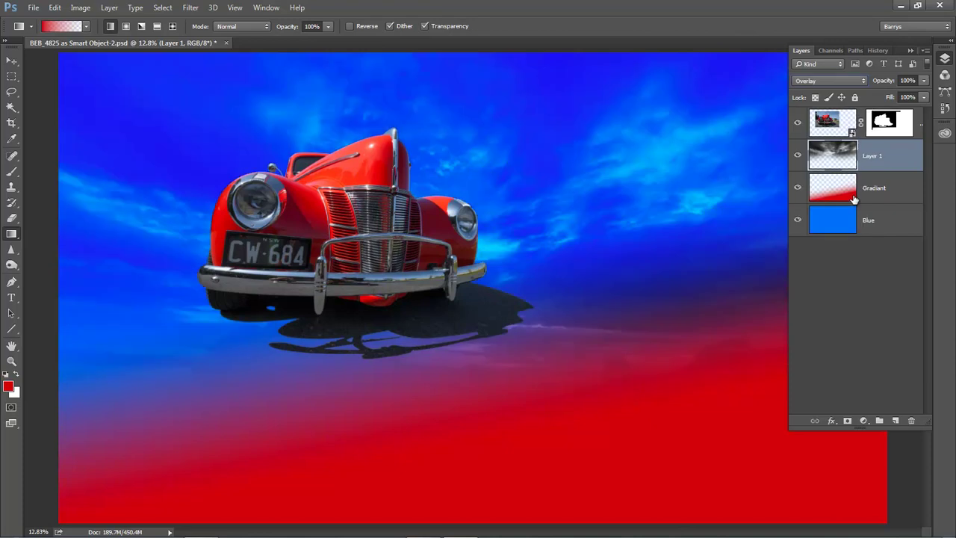
click(863, 82)
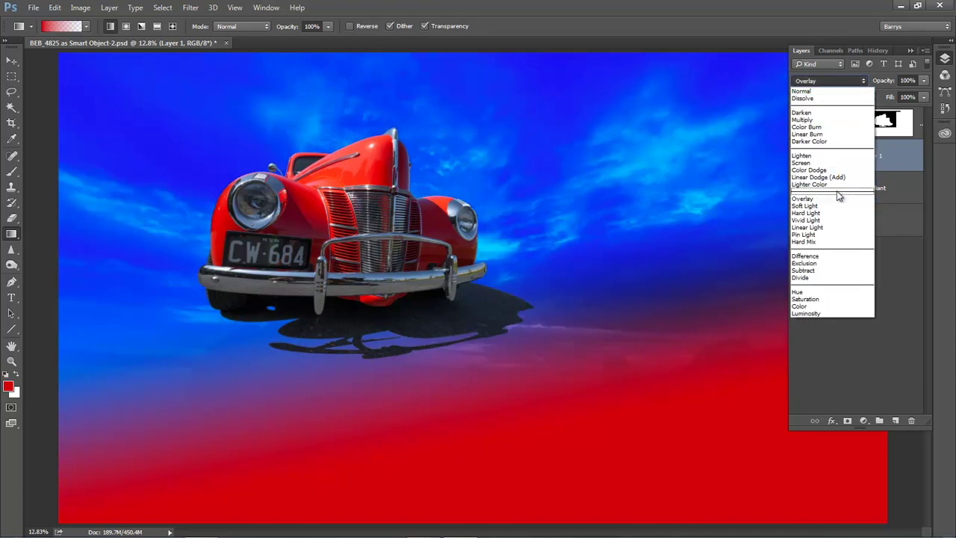
click(844, 215)
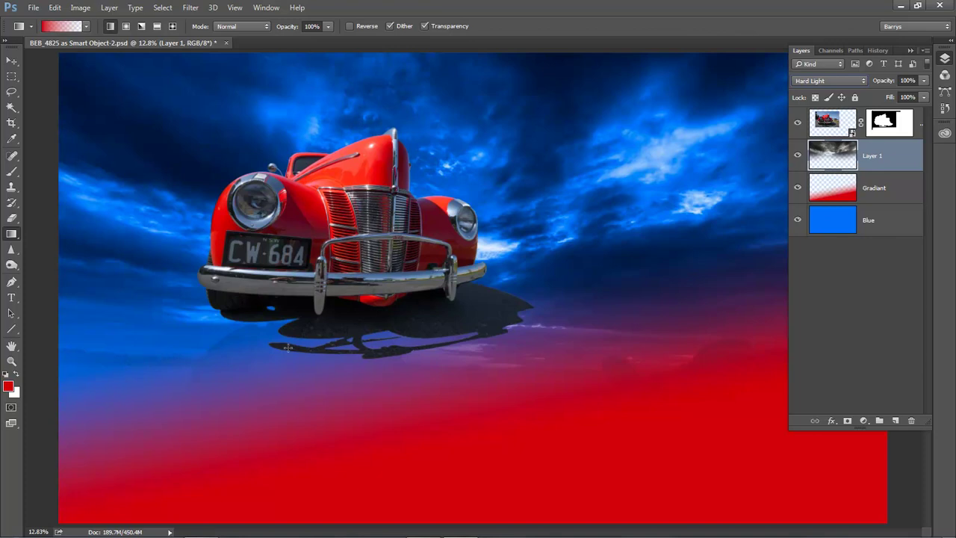
Step: Add a layer mask to the sky layer and fade the sky's lower part with short upward black-to-transparent gradients
click(847, 422)
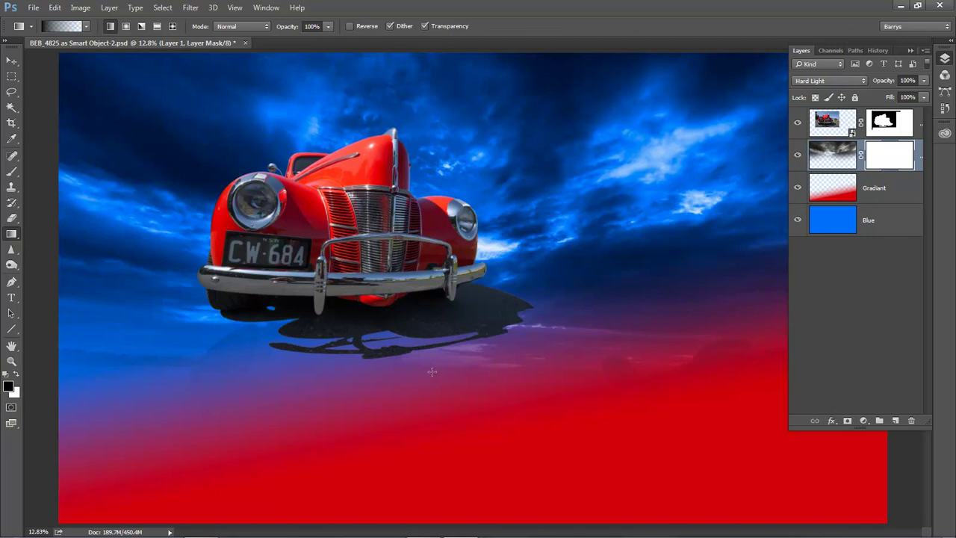
drag(431, 364, 435, 266)
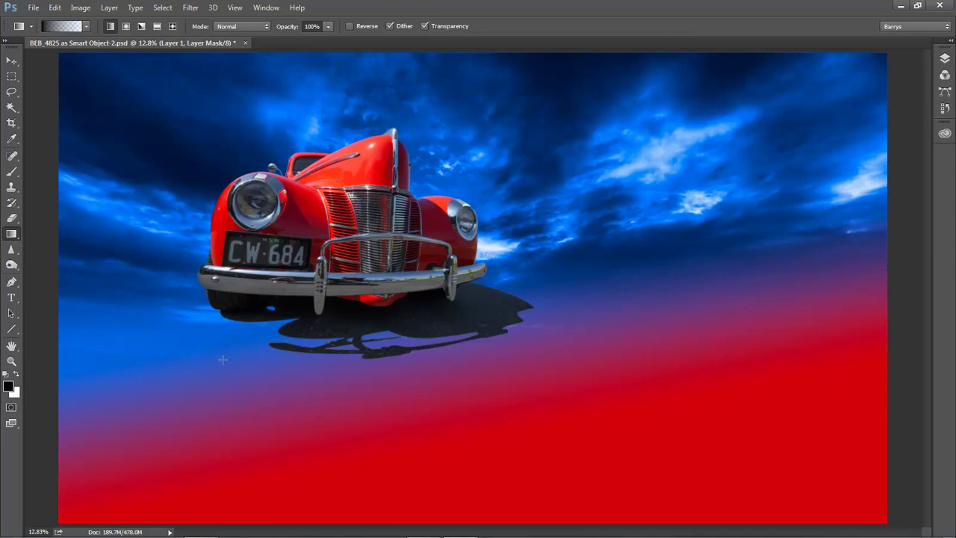
drag(192, 314, 199, 287)
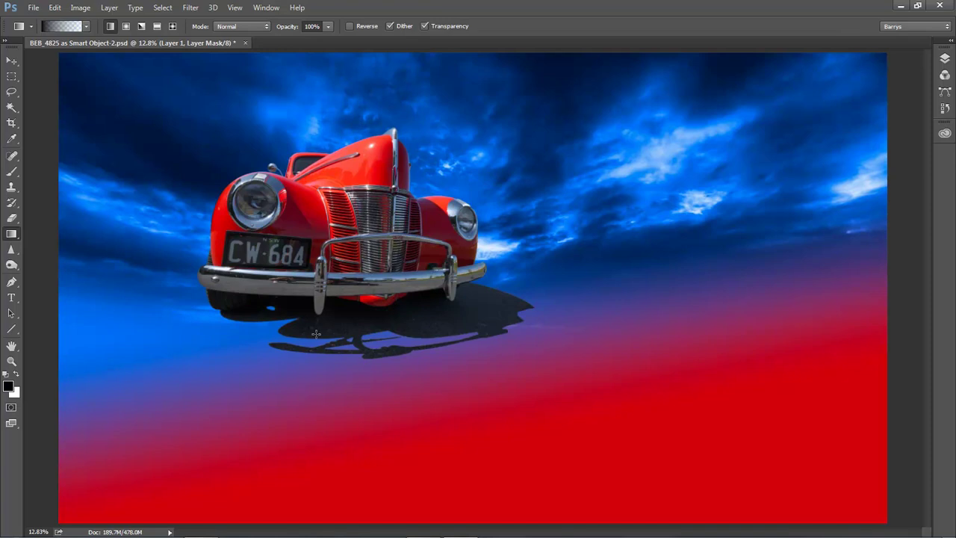
drag(265, 289, 265, 290)
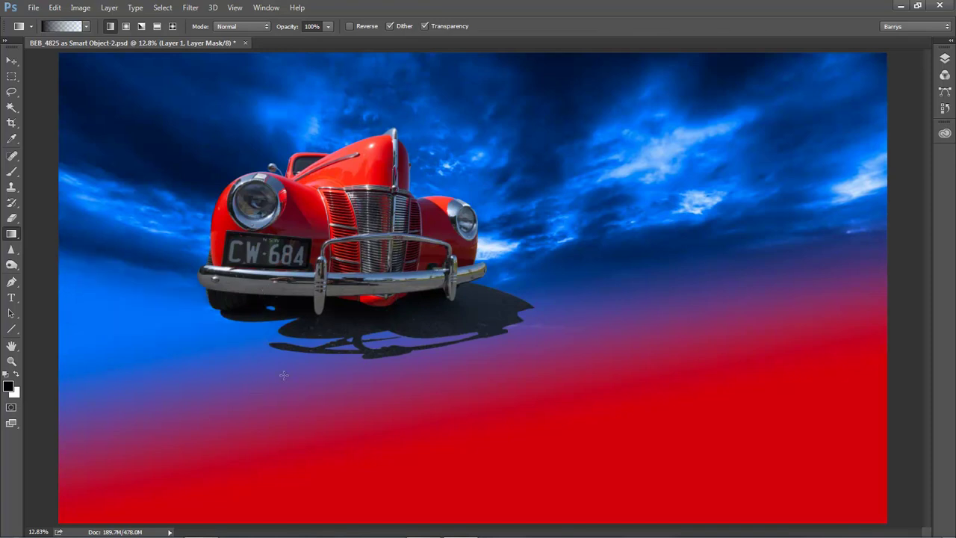
drag(599, 352, 596, 274)
Step: Paint black on the sky mask with a large brush at 2% flow to soften the cloud edge beside the car's front wheel
click(11, 171)
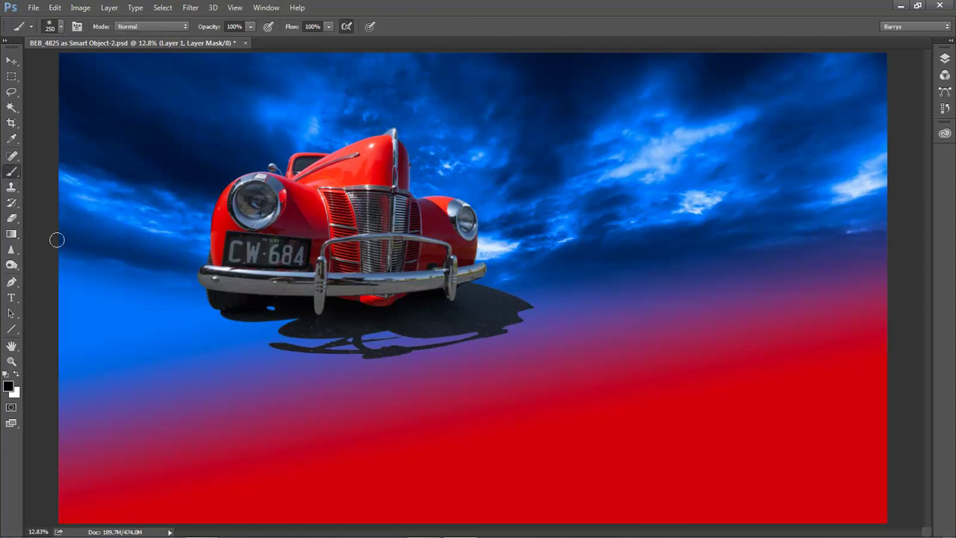
key(bracketright)
key(bracketright)
key(bracketright)
key(bracketright)
key(bracketright)
key(bracketright)
key(bracketright)
mouse_move(110, 286)
mouse_down()
mouse_move(191, 246)
mouse_move(124, 284)
mouse_move(192, 288)
mouse_move(132, 299)
mouse_up()
key(bracketleft)
key(bracketleft)
key(bracketleft)
key(bracketleft)
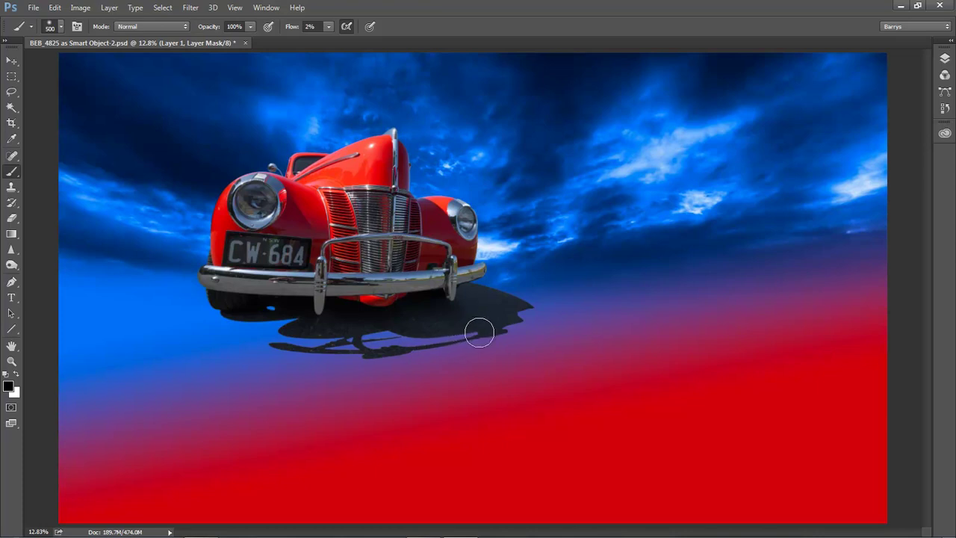
Step: Save the composite as a new Photoshop file named BEB_4825 as Smart Object-3
click(33, 7)
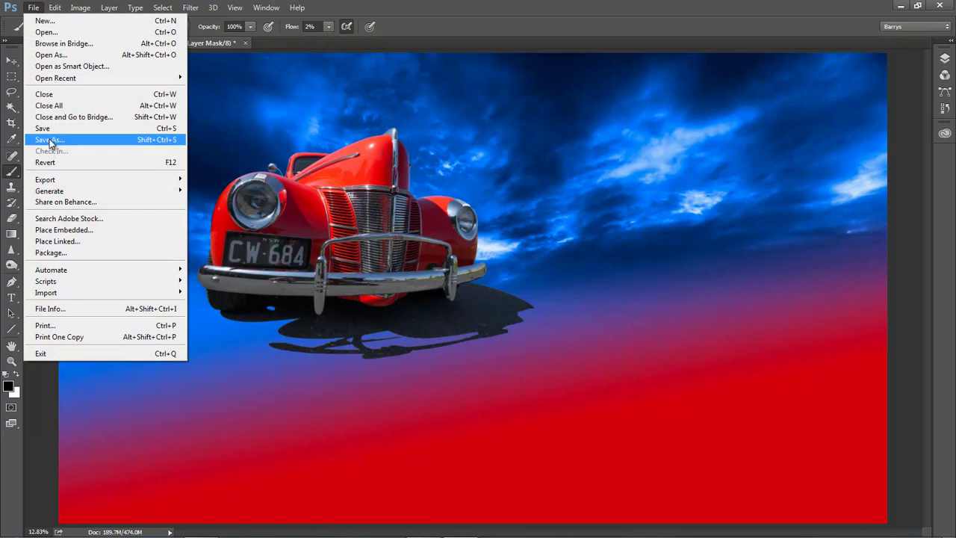
click(48, 140)
click(176, 225)
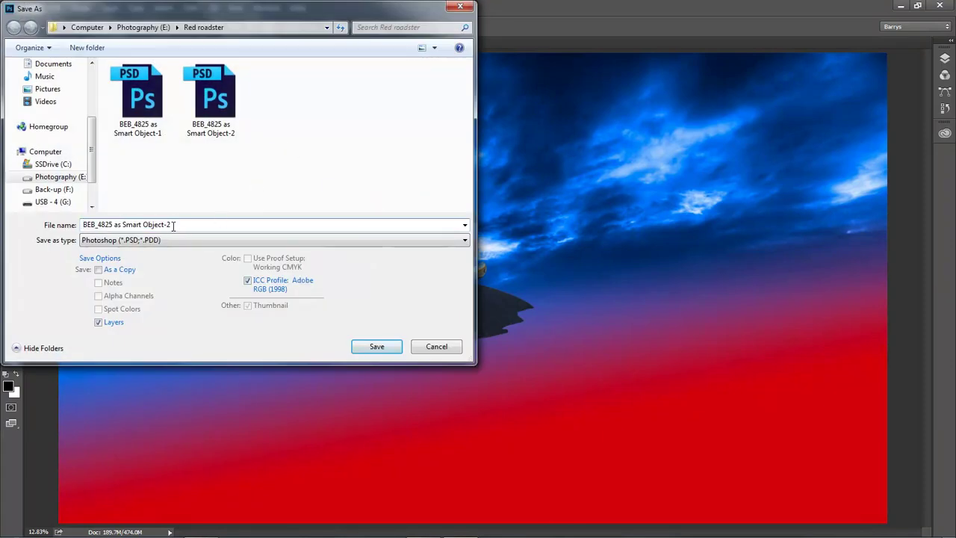
double_click(167, 224)
text(3)
key(Return)
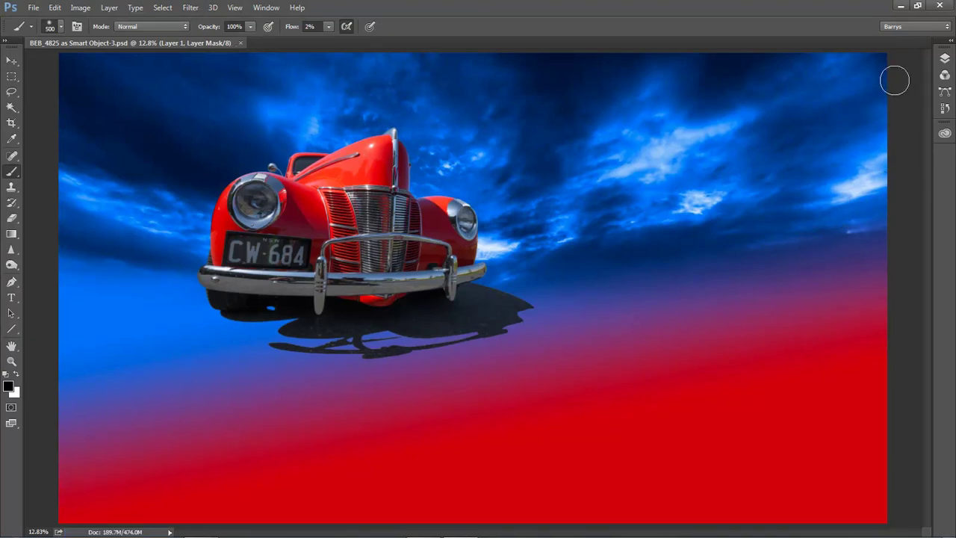
Step: Rasterize the car layer and apply its layer mask permanently
click(950, 61)
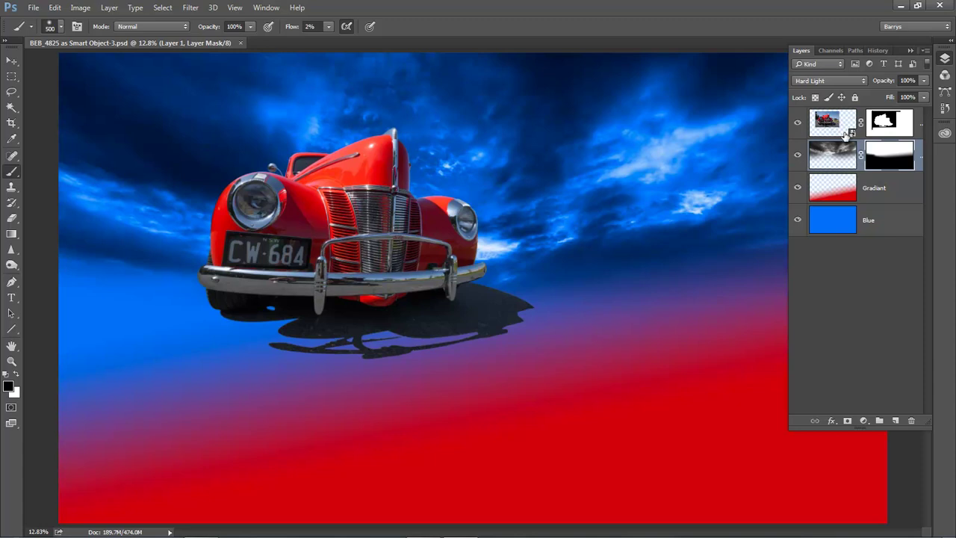
right_click(920, 126)
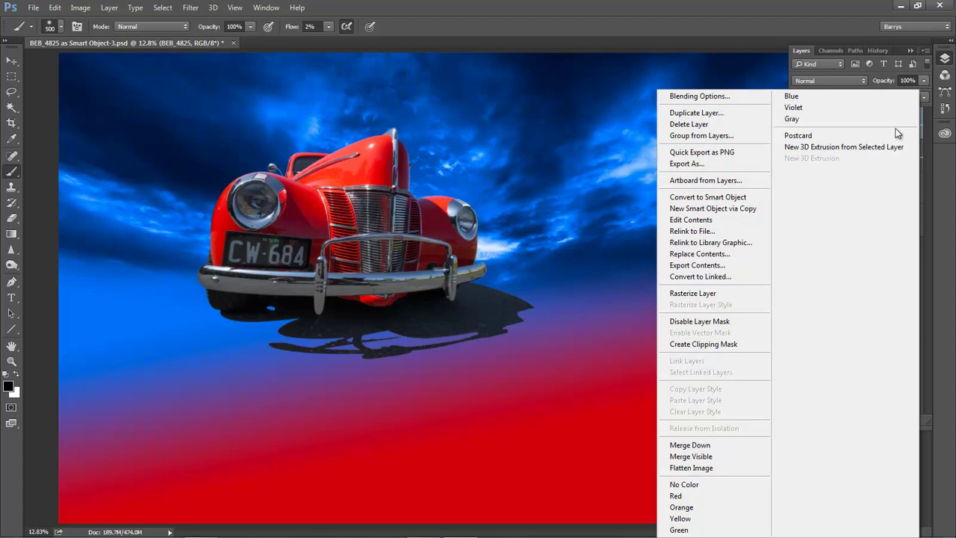
drag(887, 124, 912, 420)
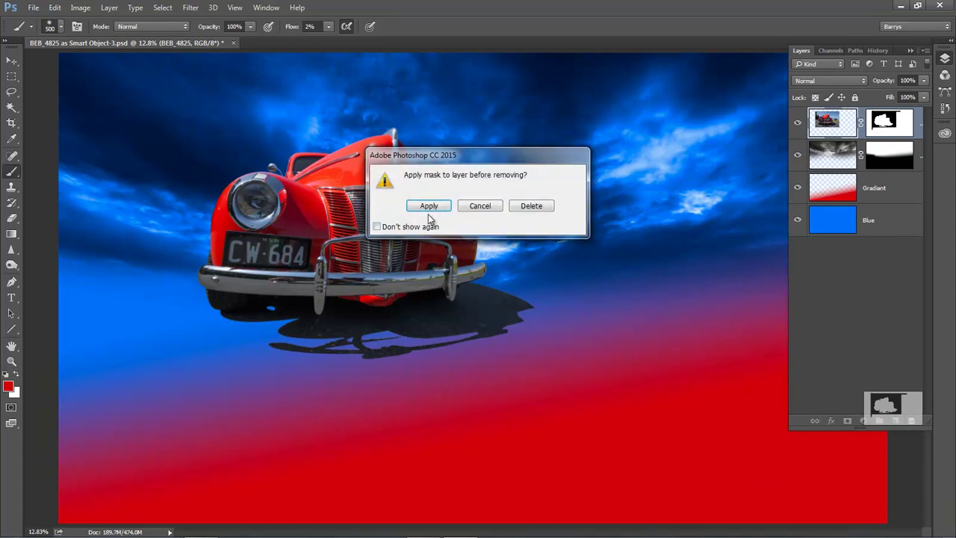
click(426, 206)
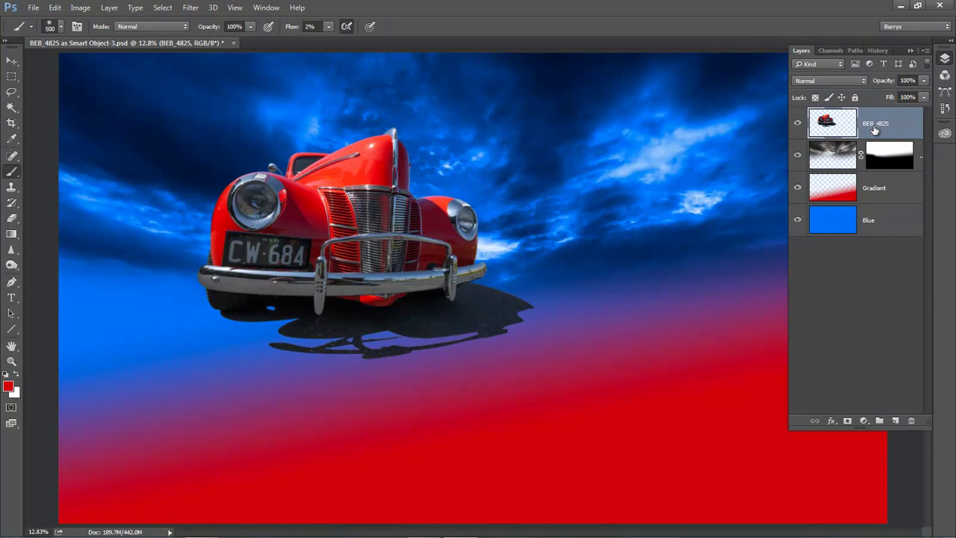
Step: Rotate the car layer slightly counter-clockwise, shift it a little to the left and commit the transformation
key(ctrl+t)
mouse_move(535, 364)
mouse_down()
mouse_move(545, 352)
mouse_move(528, 351)
mouse_up()
drag(473, 309, 459, 313)
click(541, 28)
key(b)
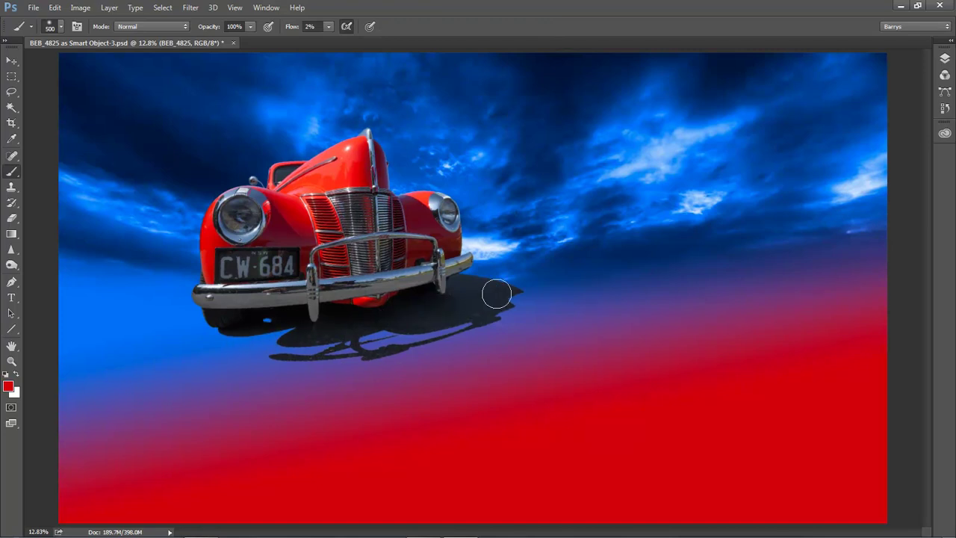
click(944, 58)
mouse_move(797, 156)
mouse_down()
mouse_move(795, 224)
mouse_move(793, 156)
mouse_up()
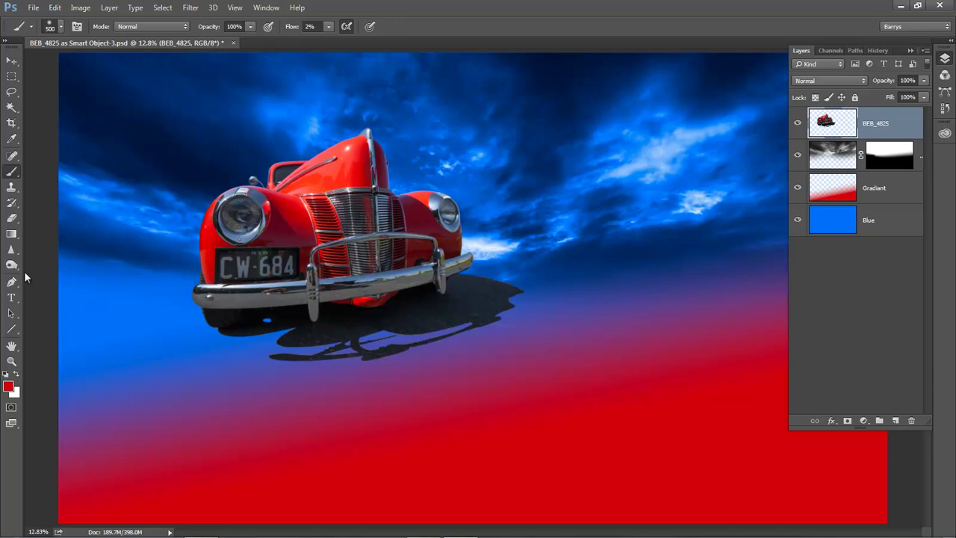
key(F7)
Step: Burn the car's ground shadow to solid black with a size 500 brush, Range Shadows and 10% exposure
drag(11, 264, 46, 275)
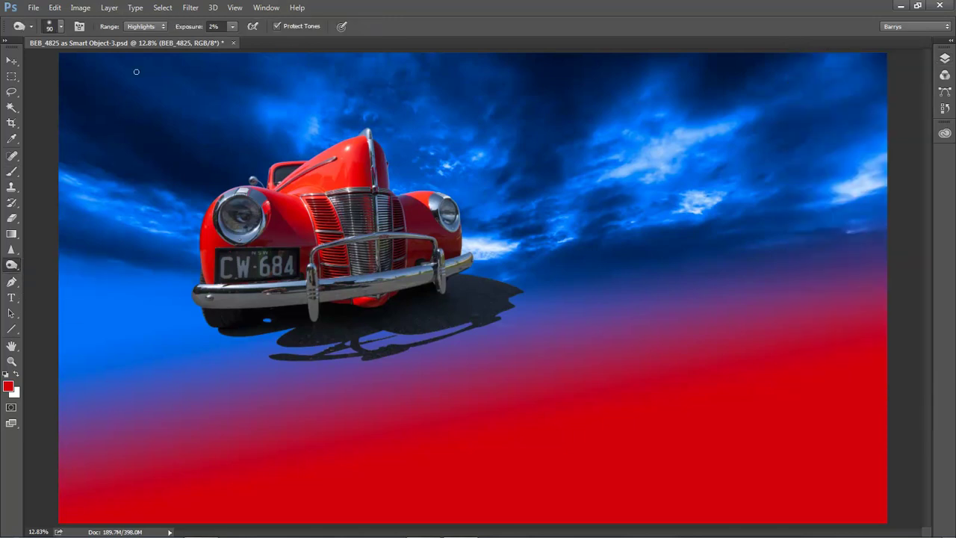
click(161, 24)
click(143, 35)
drag(190, 215, 584, 393)
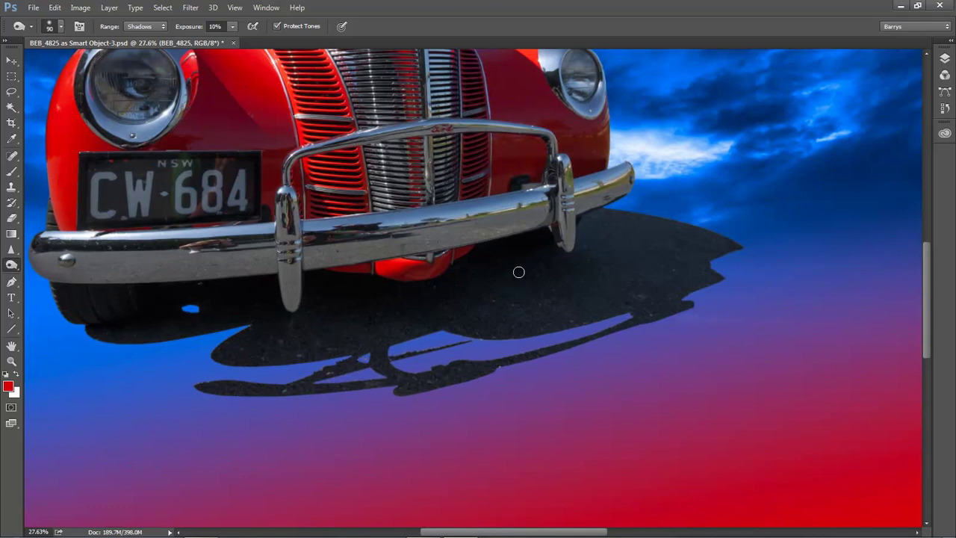
key(bracketright)
key(bracketright)
key(bracketright)
key(bracketright)
key(bracketright)
key(bracketright)
key(bracketright)
key(bracketright)
key(bracketright)
mouse_move(760, 285)
mouse_down()
mouse_move(242, 398)
mouse_move(526, 354)
mouse_move(582, 354)
mouse_move(320, 416)
mouse_move(544, 354)
mouse_move(609, 301)
mouse_move(746, 272)
mouse_move(727, 249)
mouse_move(505, 303)
mouse_move(605, 250)
mouse_move(619, 230)
mouse_move(654, 224)
mouse_move(349, 309)
mouse_move(143, 336)
mouse_move(183, 322)
mouse_move(105, 360)
mouse_move(374, 335)
mouse_move(248, 376)
mouse_up()
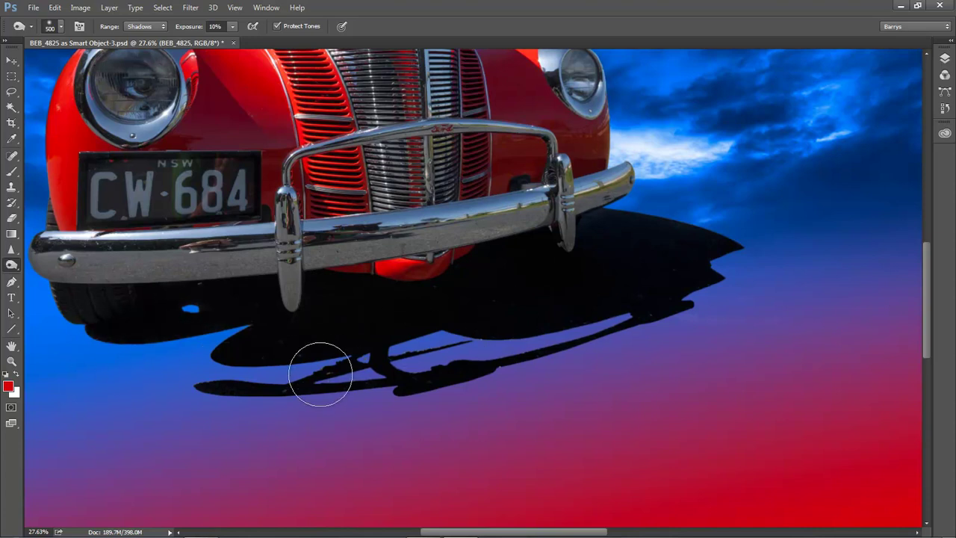
key(ctrl+0)
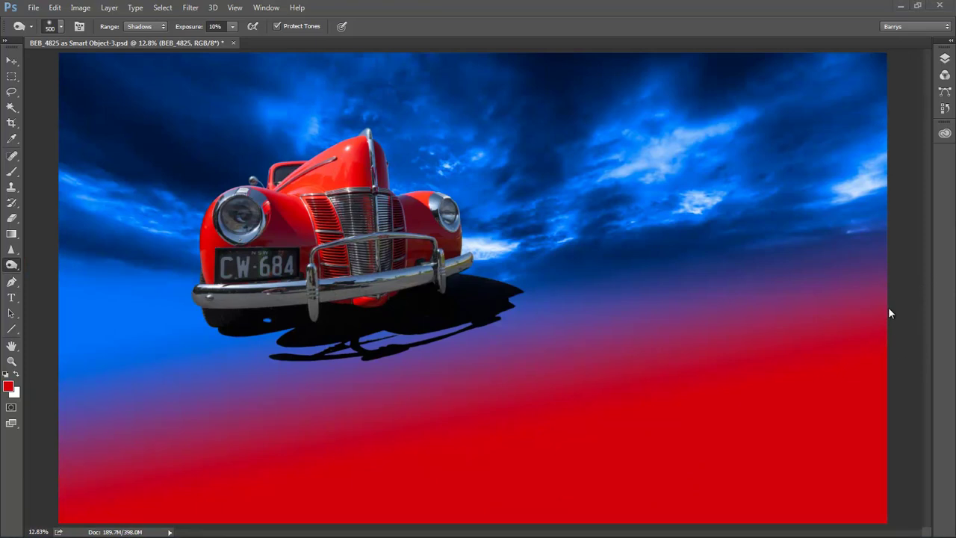
Step: Merge the masked sky layer with the Gradiant and Blue layers into a single background layer
drag(526, 298, 678, 420)
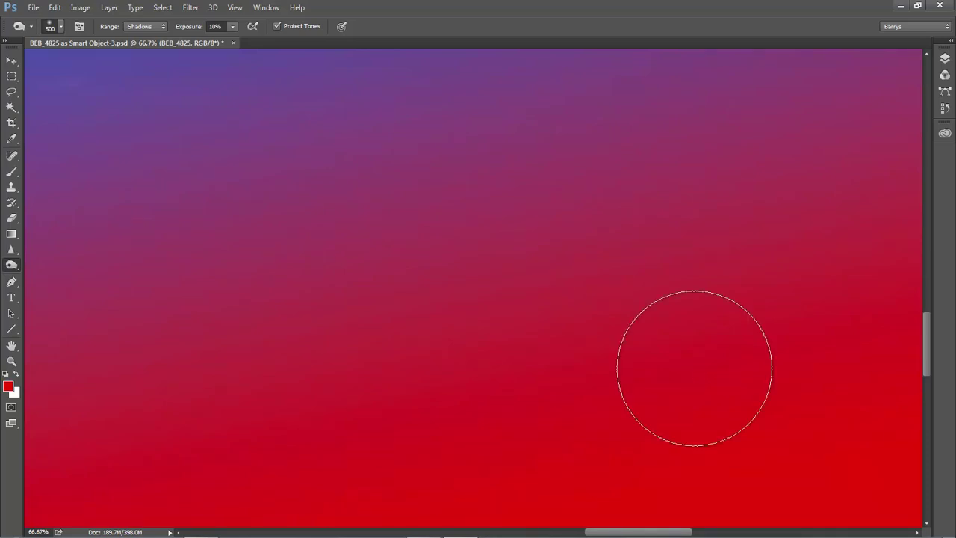
key(ctrl+0)
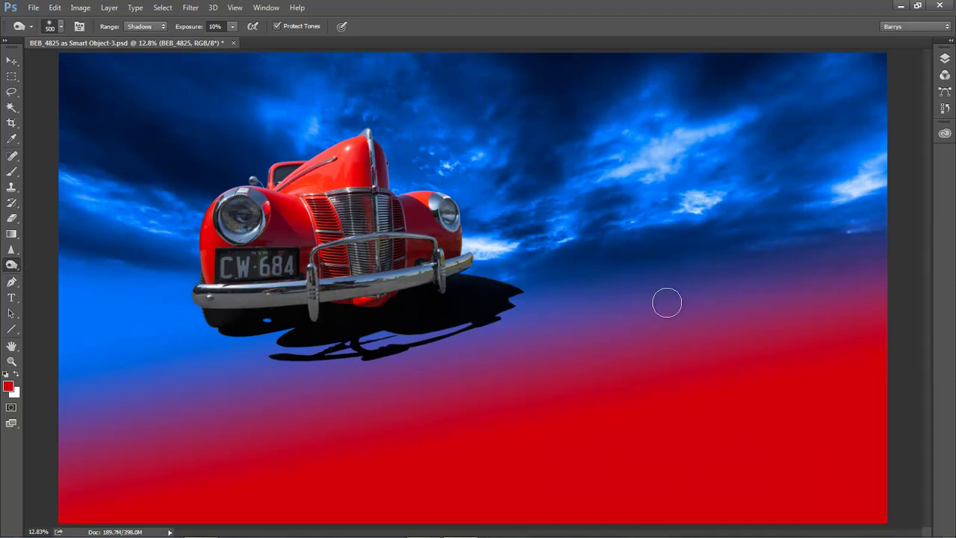
click(945, 59)
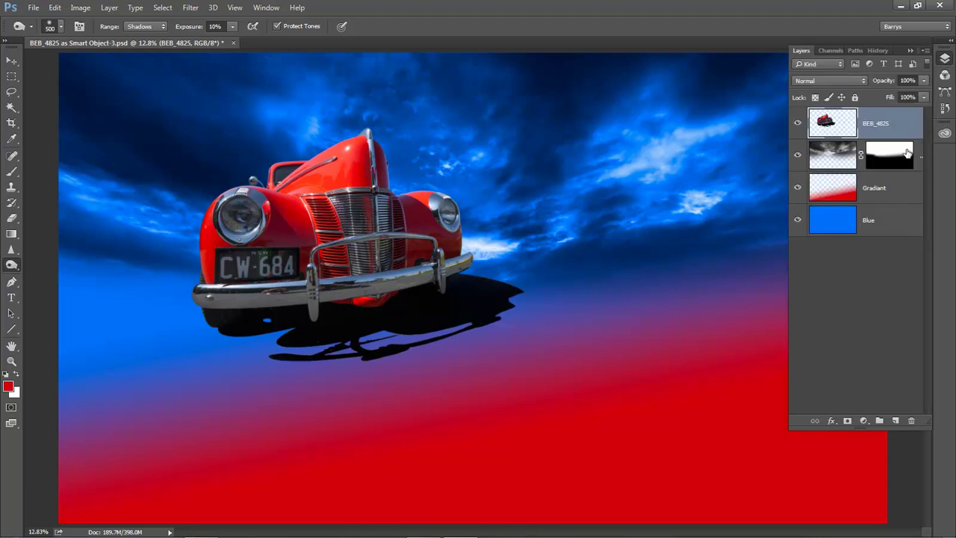
click(884, 162)
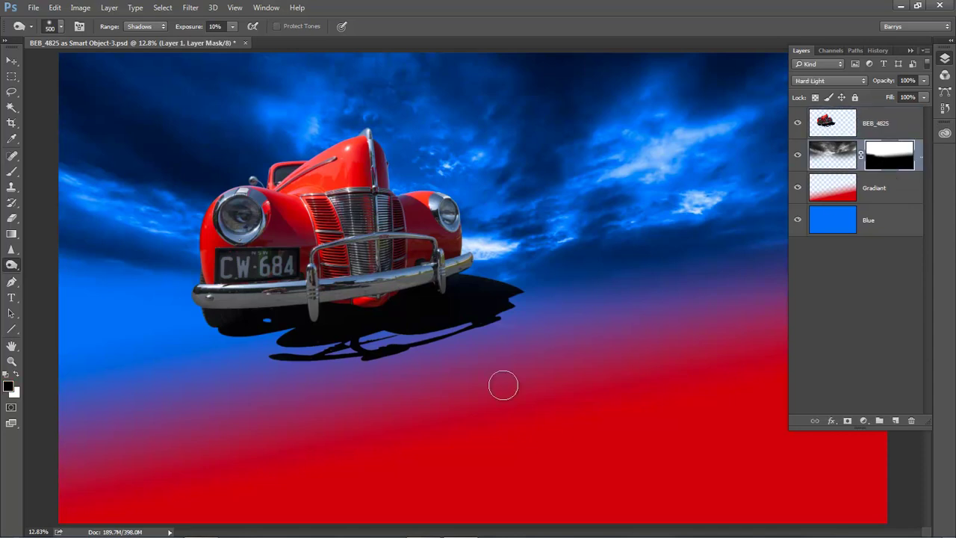
key(F7)
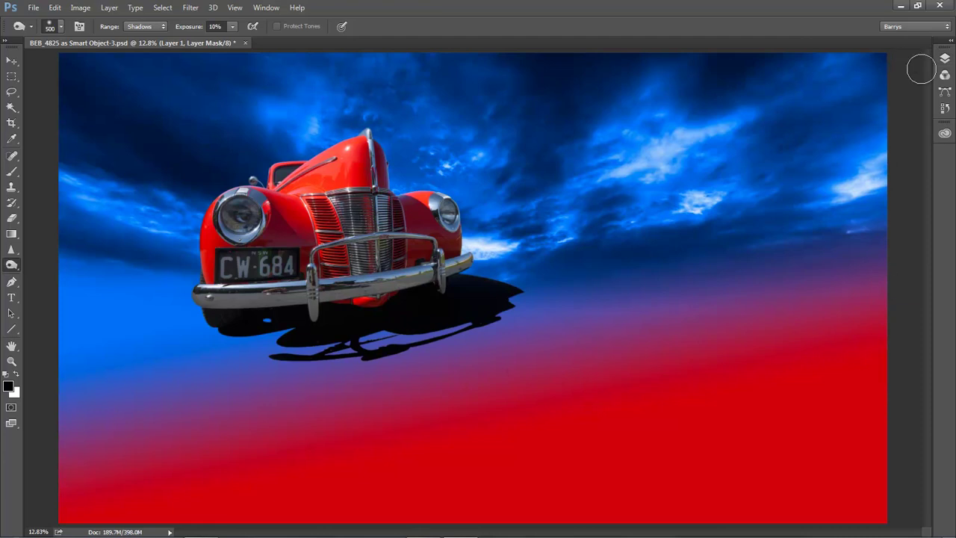
click(943, 60)
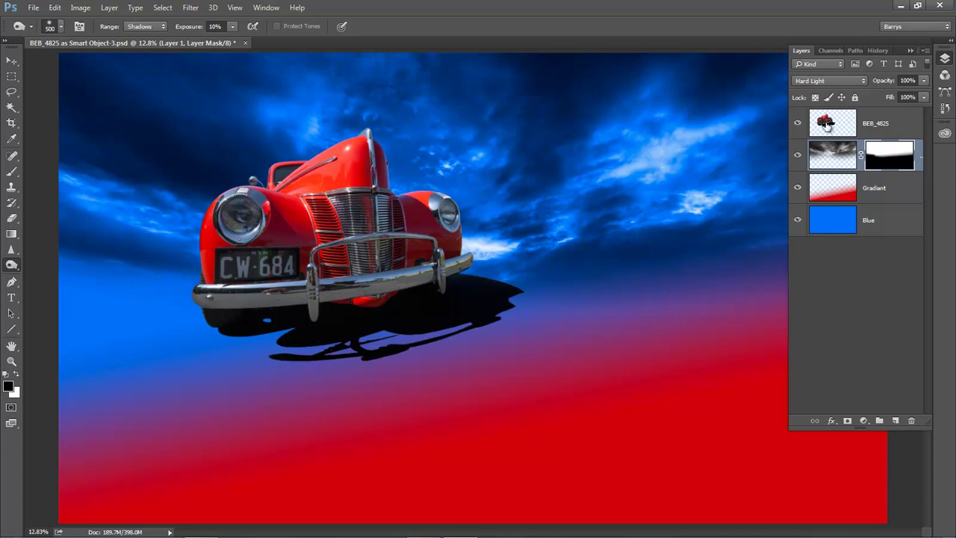
ctrl+click(899, 194)
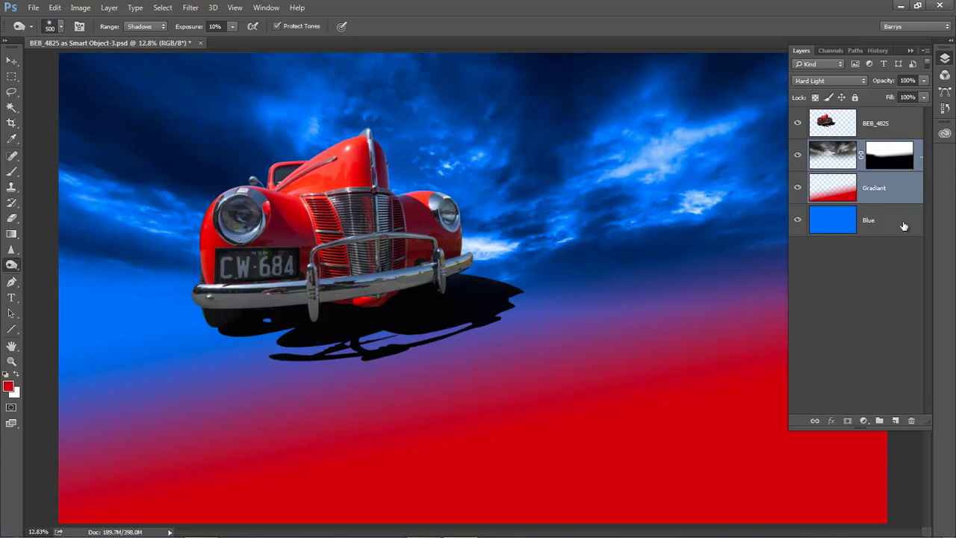
ctrl+click(904, 223)
right_click(902, 184)
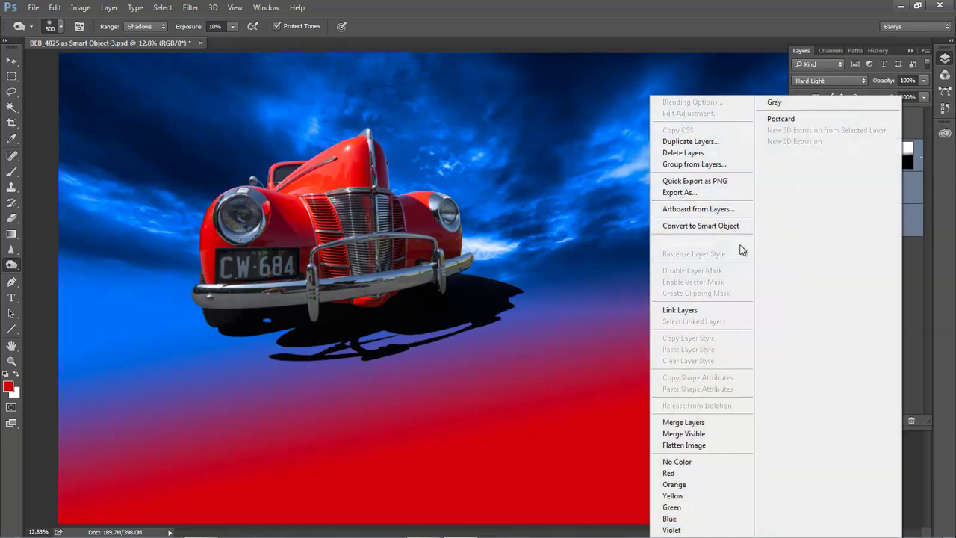
click(684, 422)
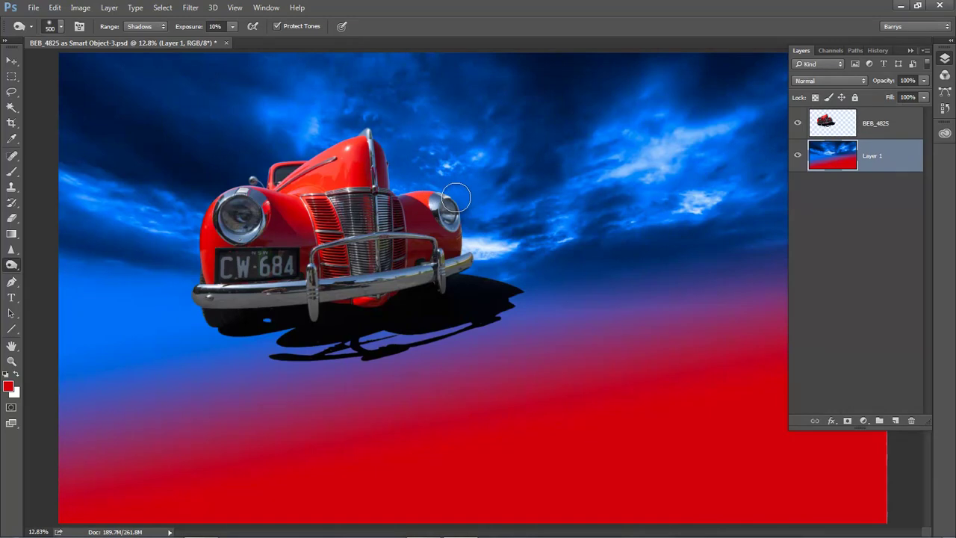
key(F7)
Step: Add 2% Gaussian, monochromatic noise to the merged background layer with the Add Noise filter
drag(418, 180, 451, 202)
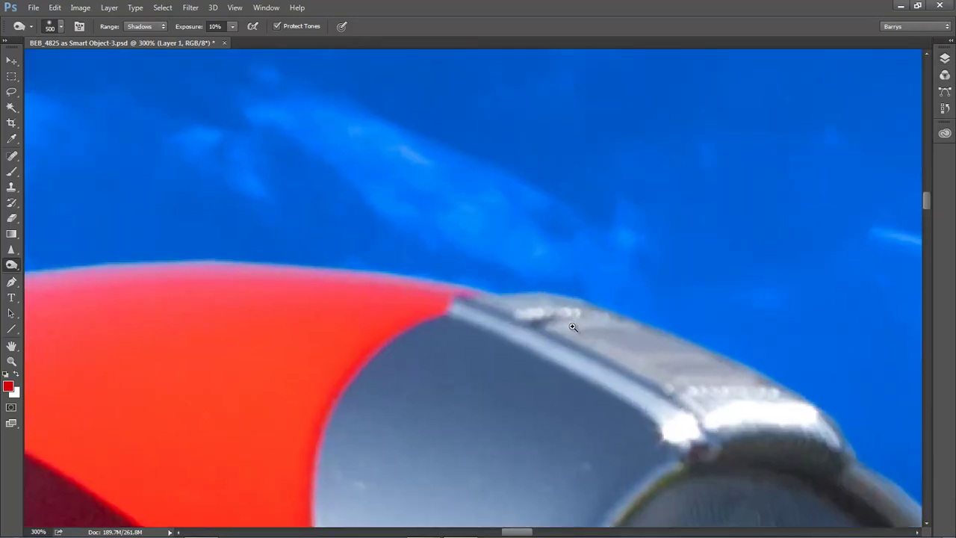
drag(540, 320, 362, 153)
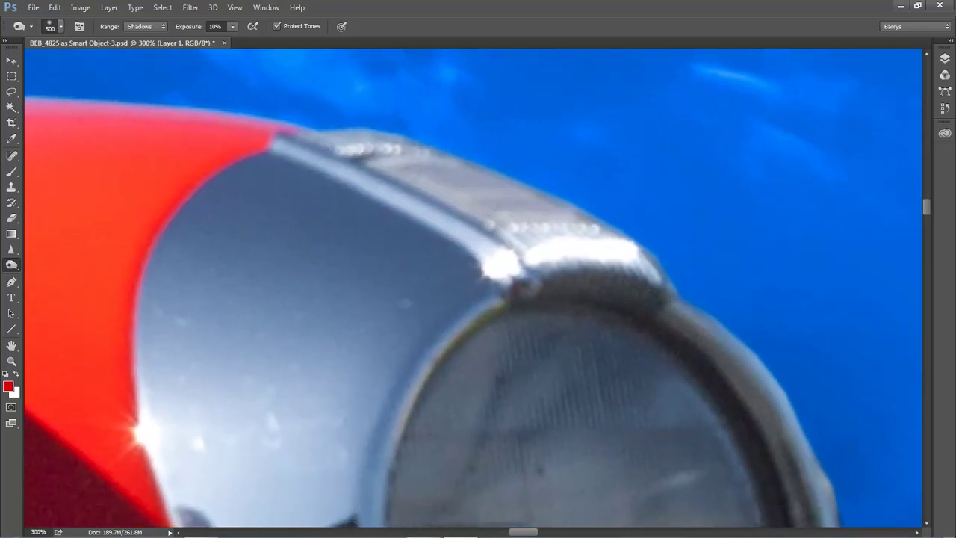
click(11, 59)
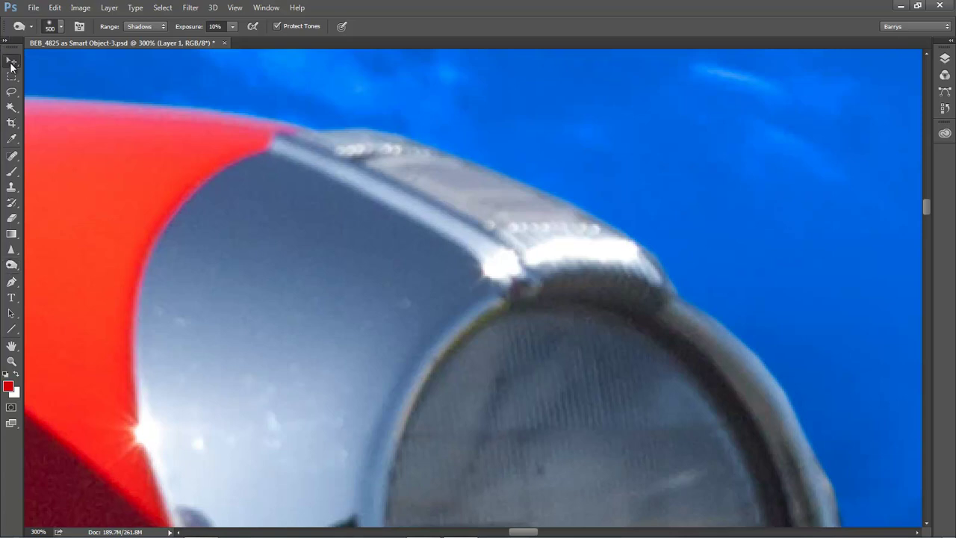
click(191, 9)
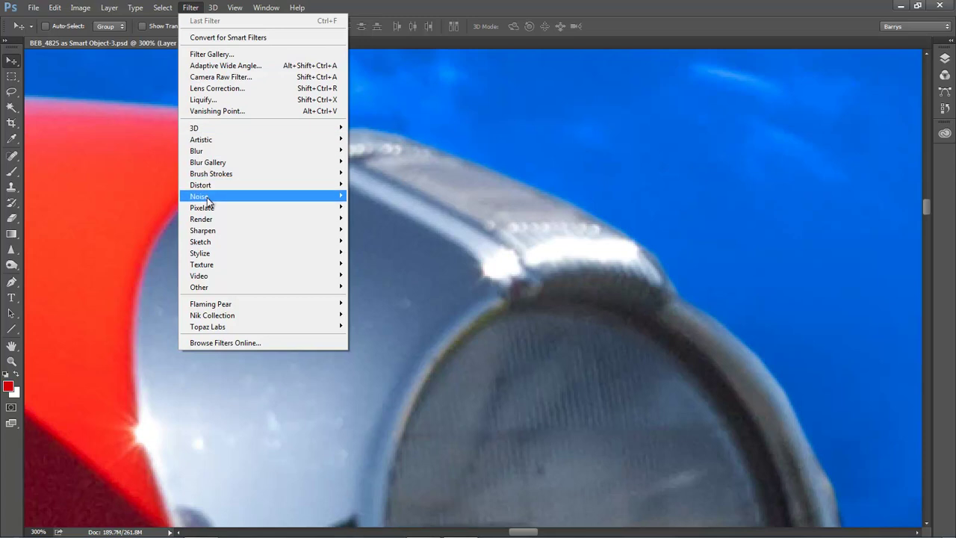
mouse_move(249, 194)
click(127, 196)
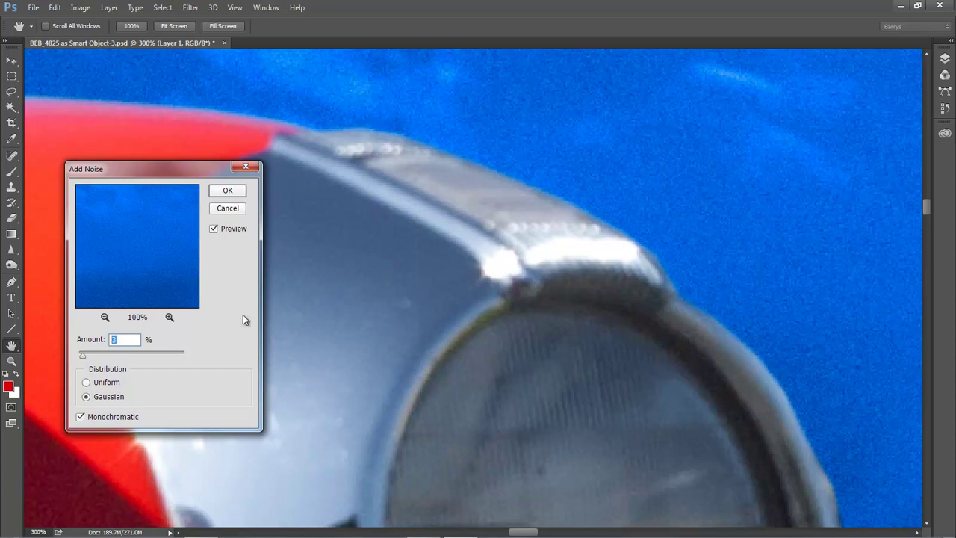
text(1)
key(BackSpace)
text(2)
click(227, 190)
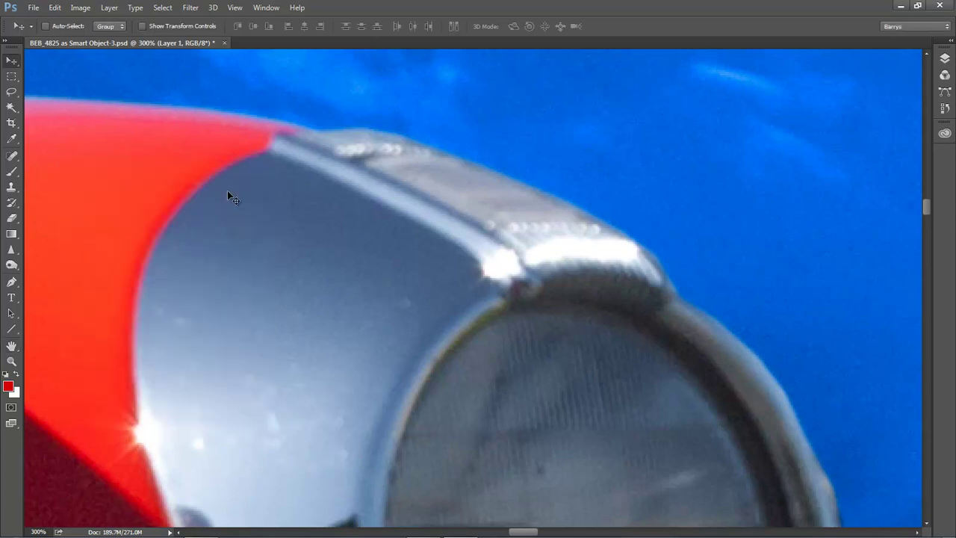
Step: Examine the noise in the gradient area up close and compare the composite with the background layer hidden and shown
key(ctrl+0)
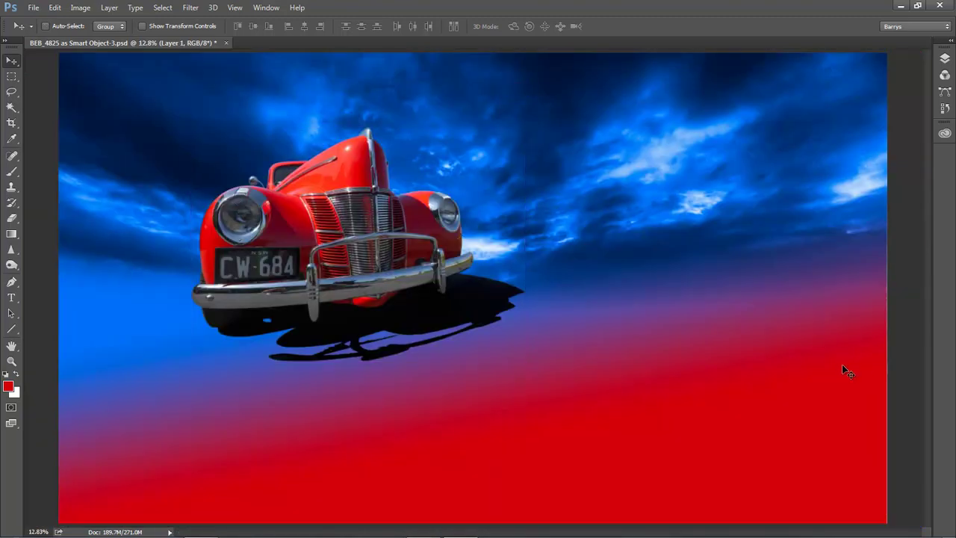
key(ctrl)
drag(648, 402, 657, 418)
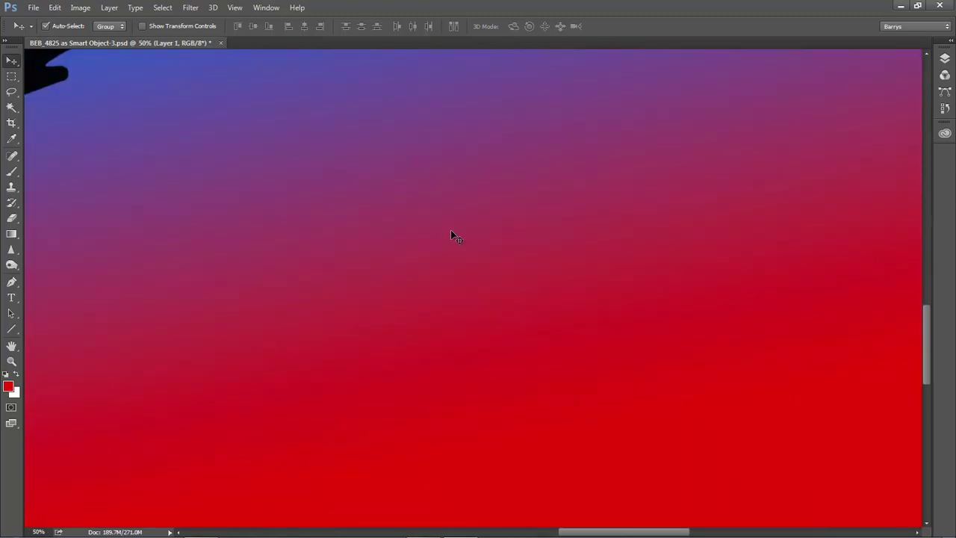
key(ctrl+0)
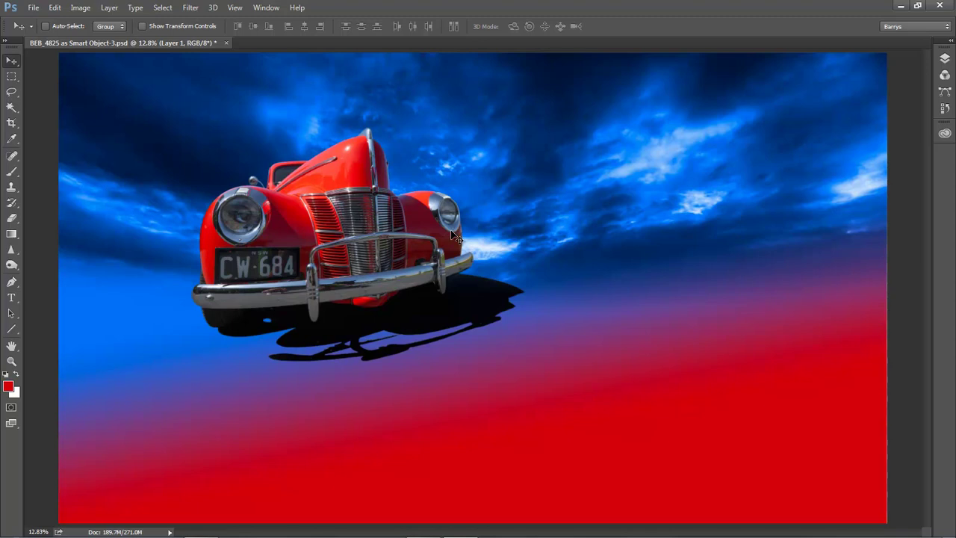
click(944, 58)
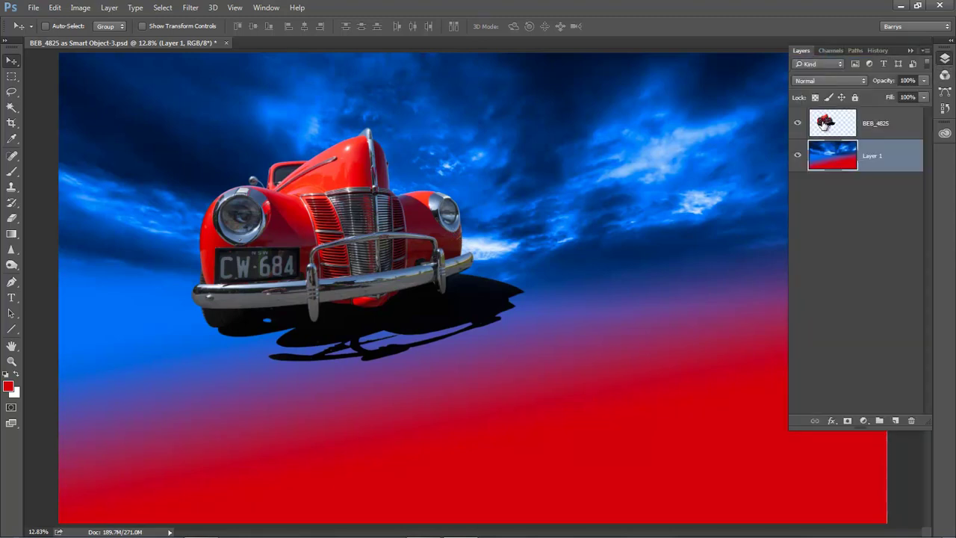
click(797, 155)
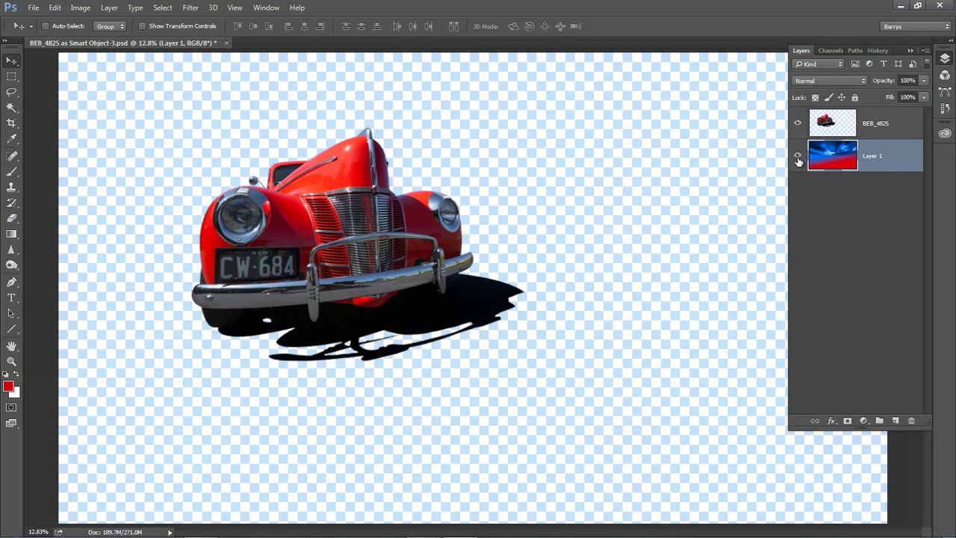
click(797, 157)
click(793, 24)
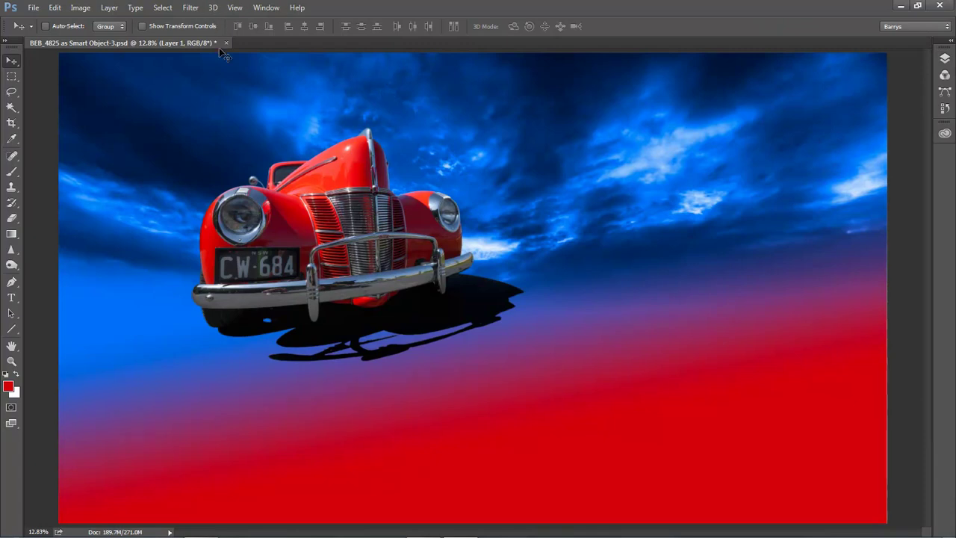
Step: Turn off the display of Smart Guides
click(236, 7)
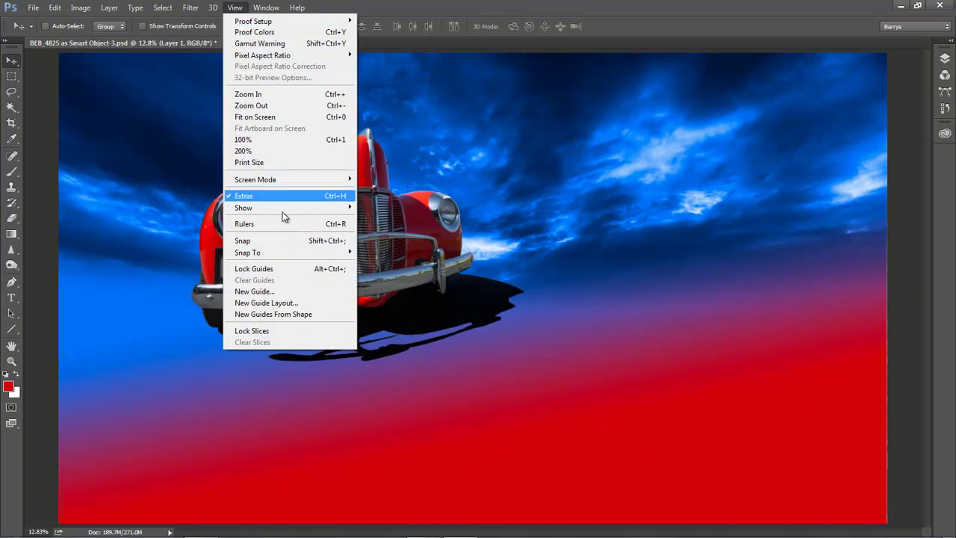
mouse_move(272, 212)
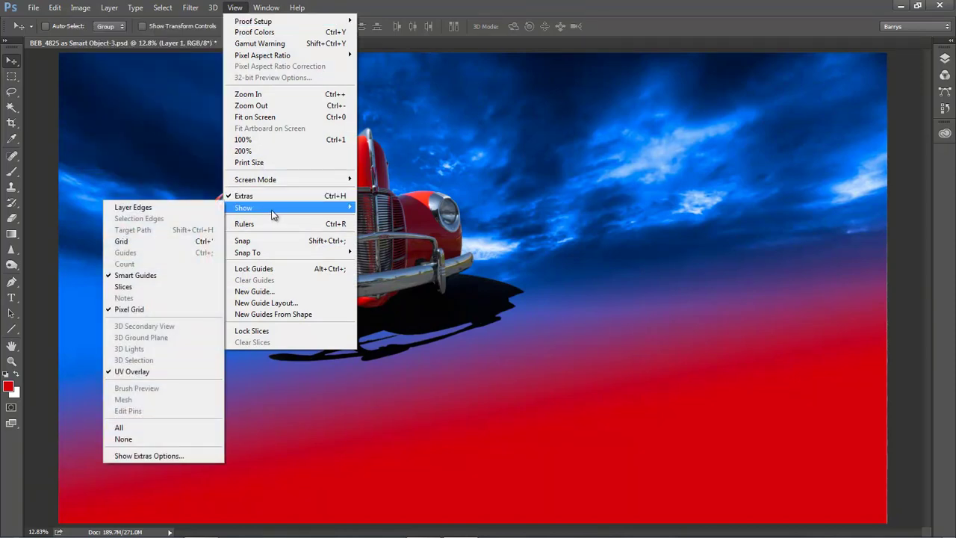
click(137, 278)
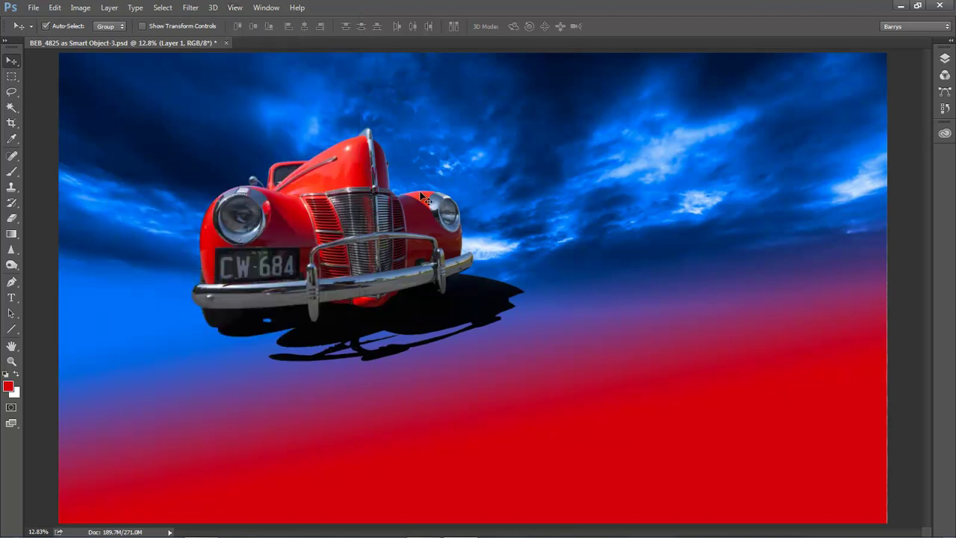
Step: Try to shift the BEB_4825 car layer slightly up and to the left with Free Transform
key(ctrl+t)
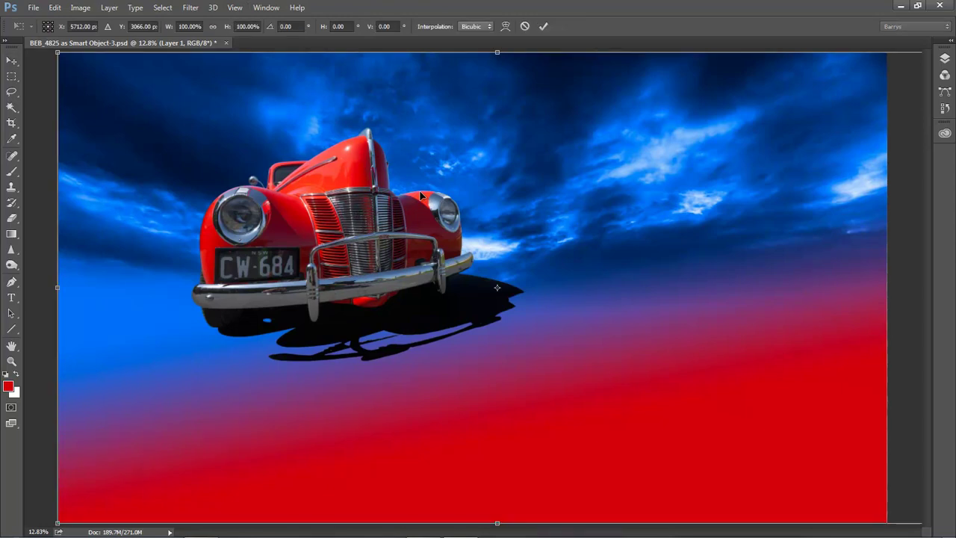
click(944, 59)
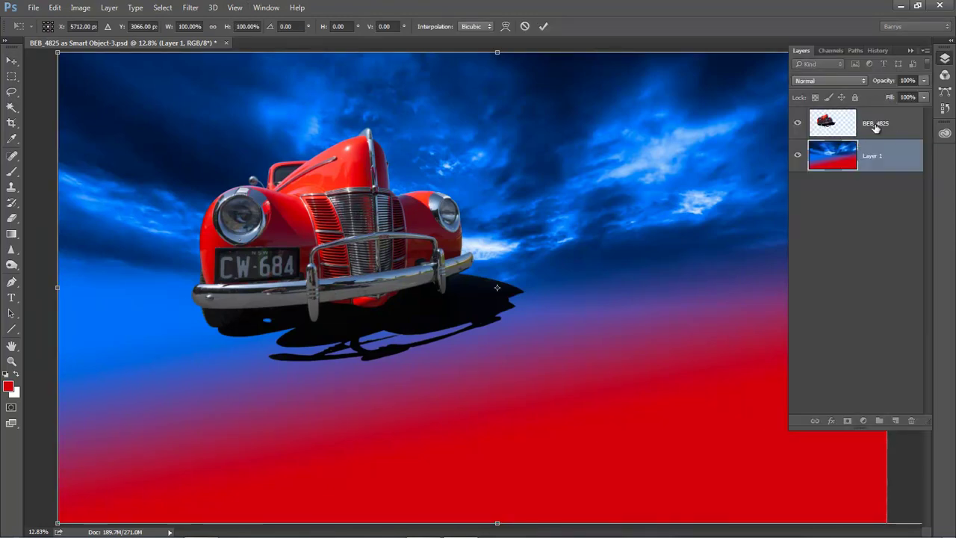
key(Return)
click(866, 123)
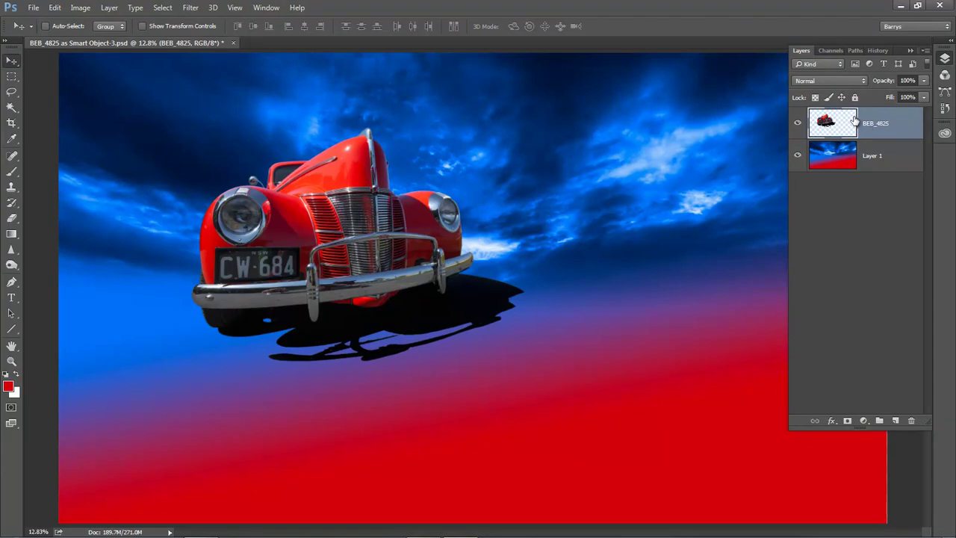
key(ctrl+t)
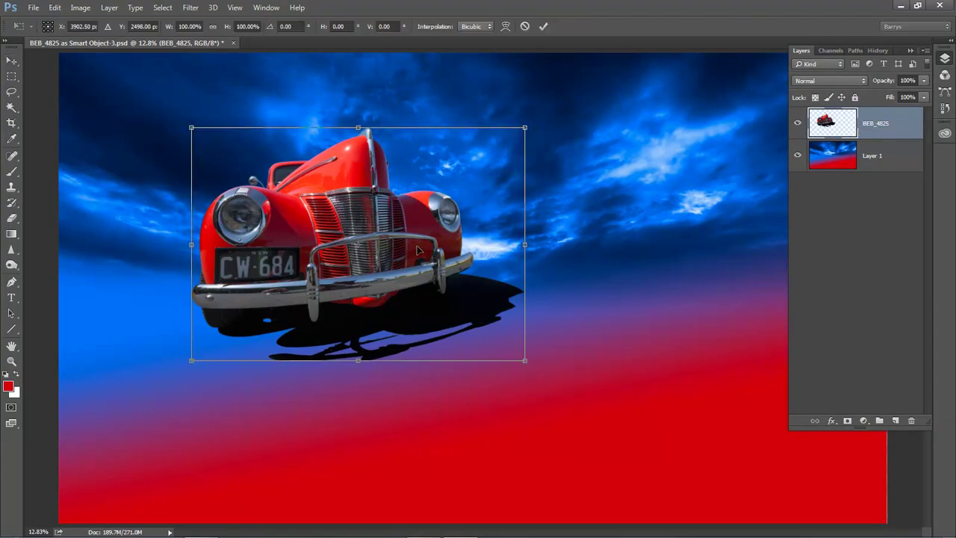
mouse_move(408, 237)
mouse_down()
mouse_move(419, 231)
mouse_move(404, 236)
mouse_up()
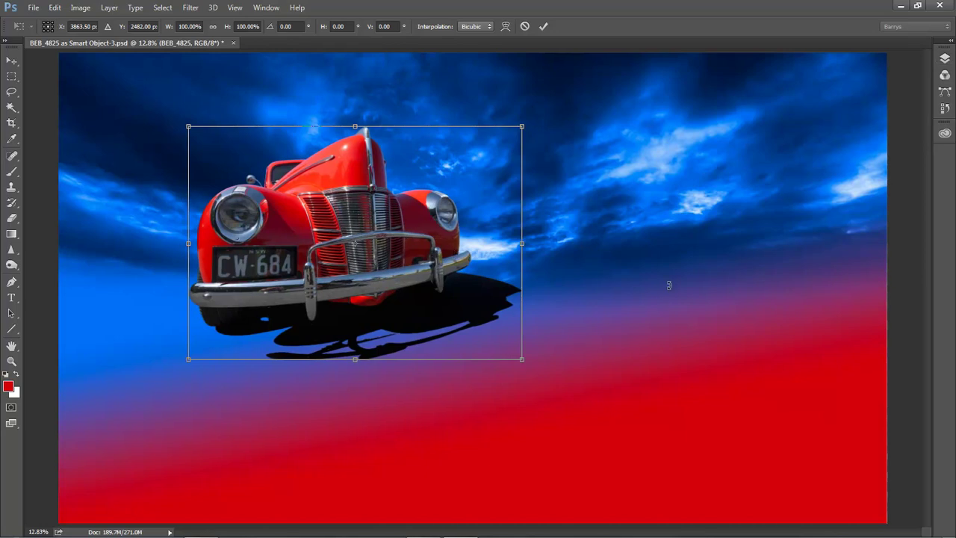
click(542, 27)
Step: Show the BEB_48251 layer containing the car without its shadow and hide the BEB_4825 layer
key(b)
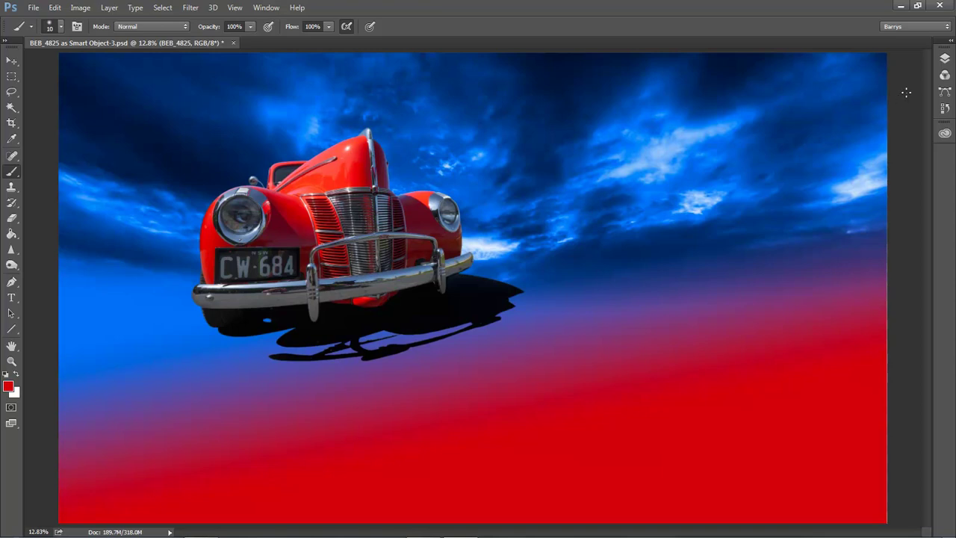
click(945, 58)
click(797, 122)
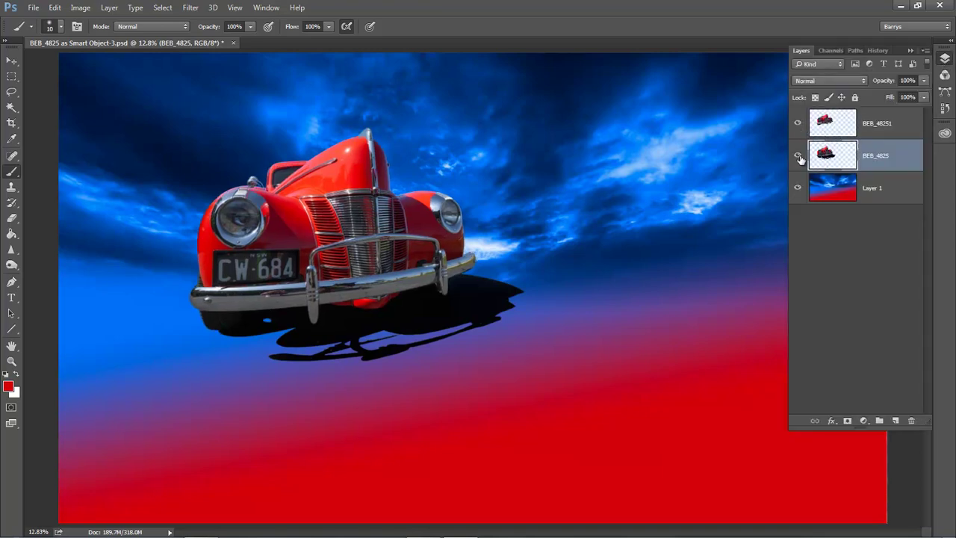
click(797, 155)
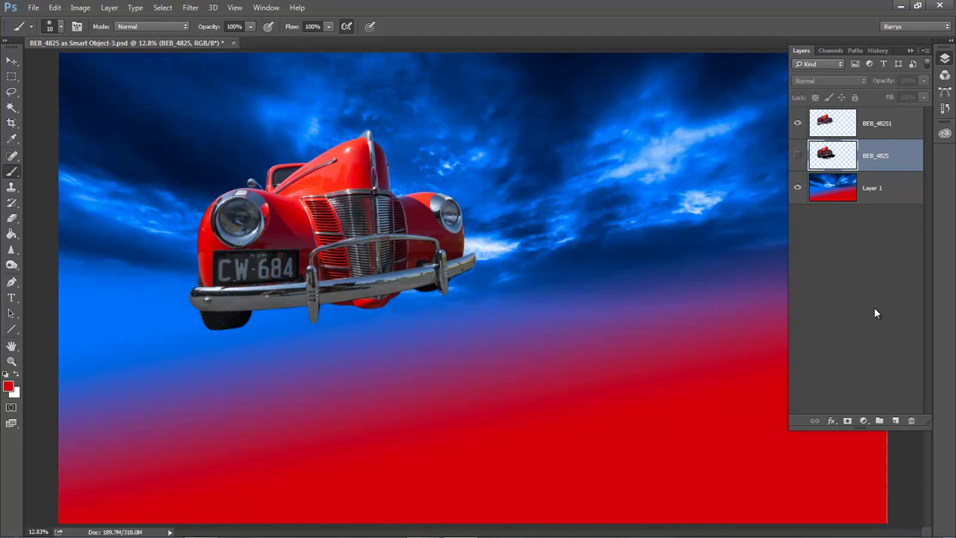
Step: Check what the BEB_48251 layer contains by toggling its visibility, and duplicate that layer
click(883, 123)
click(799, 124)
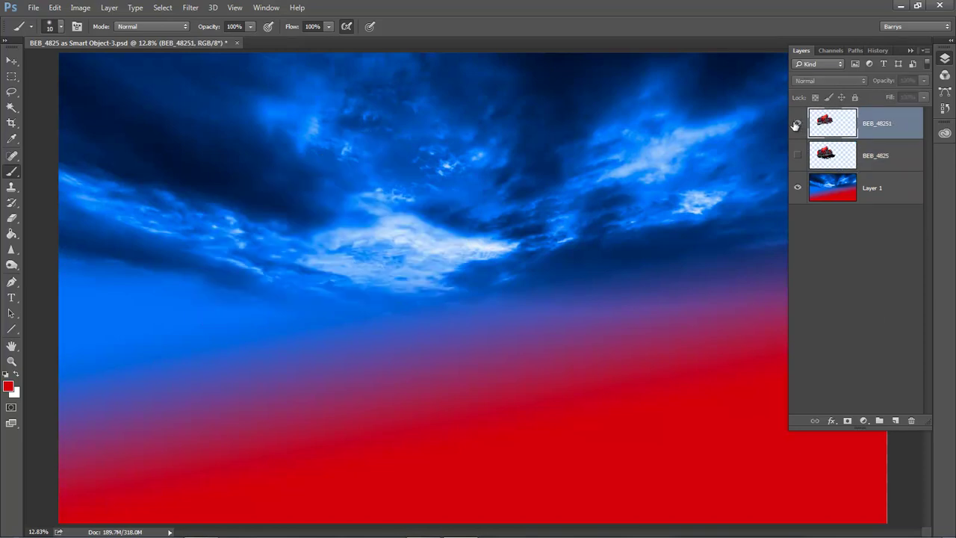
click(799, 125)
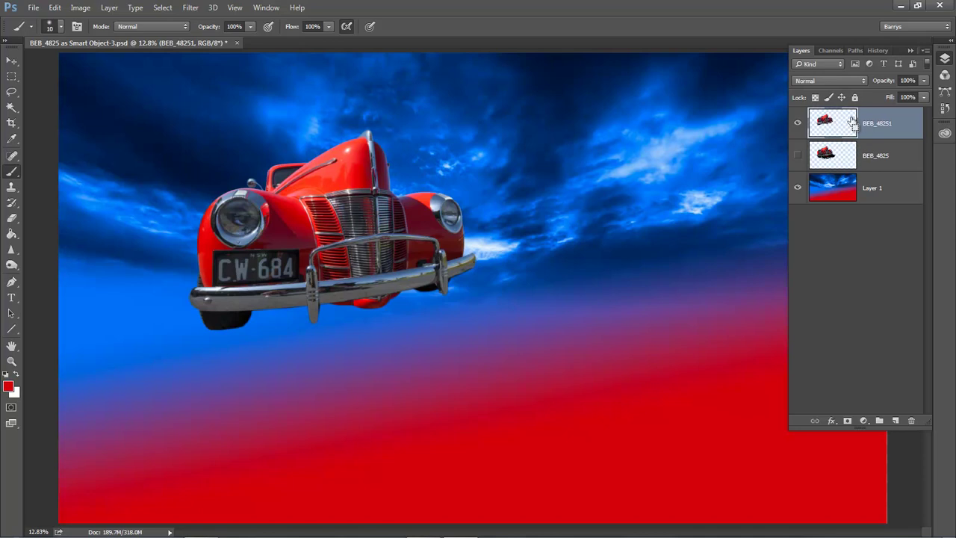
key(ctrl+j)
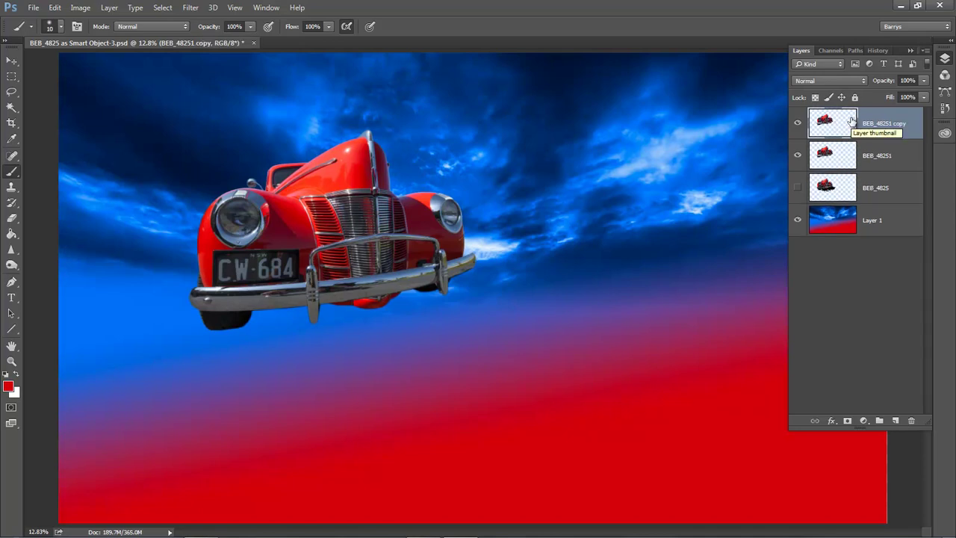
Step: Flip the BEB_48251 car layer vertically and move it below the upright car as its reflection
click(872, 163)
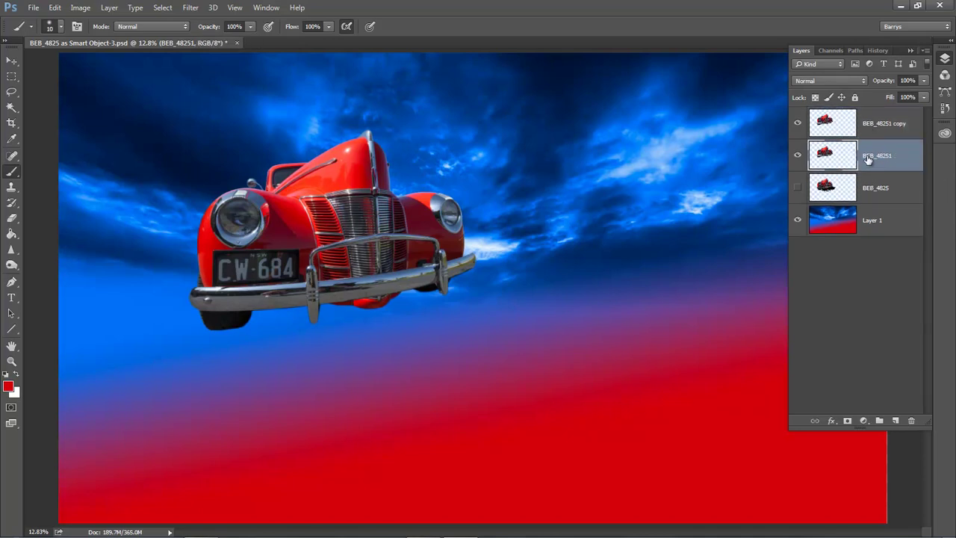
click(55, 9)
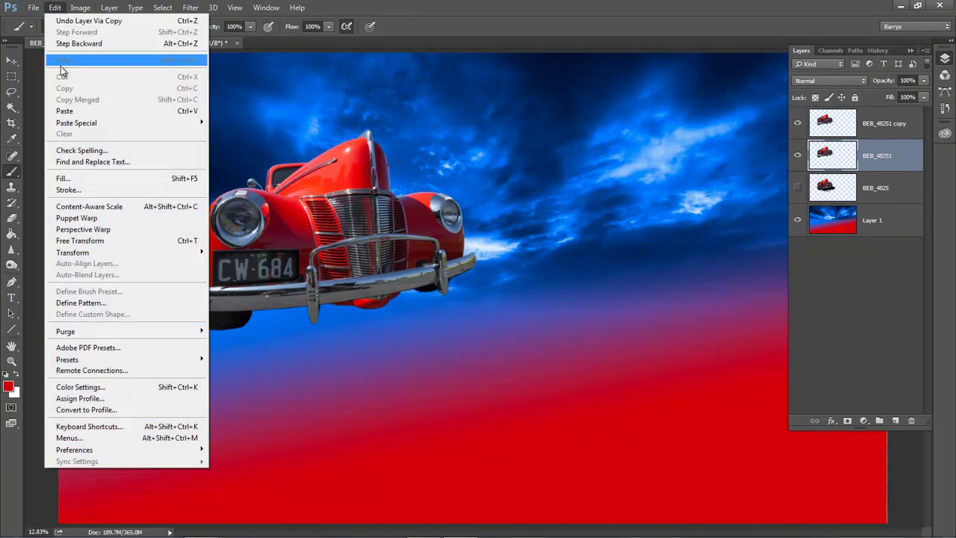
mouse_move(83, 258)
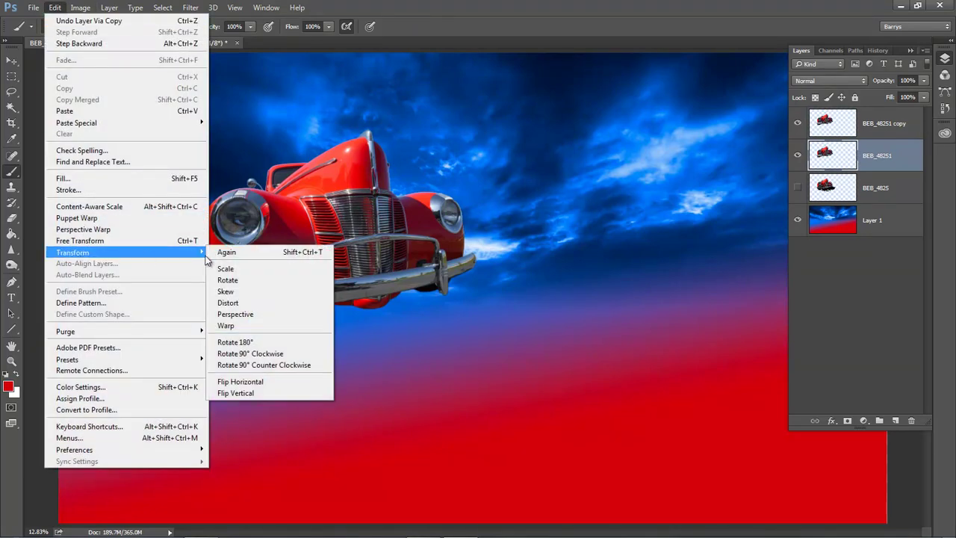
click(245, 393)
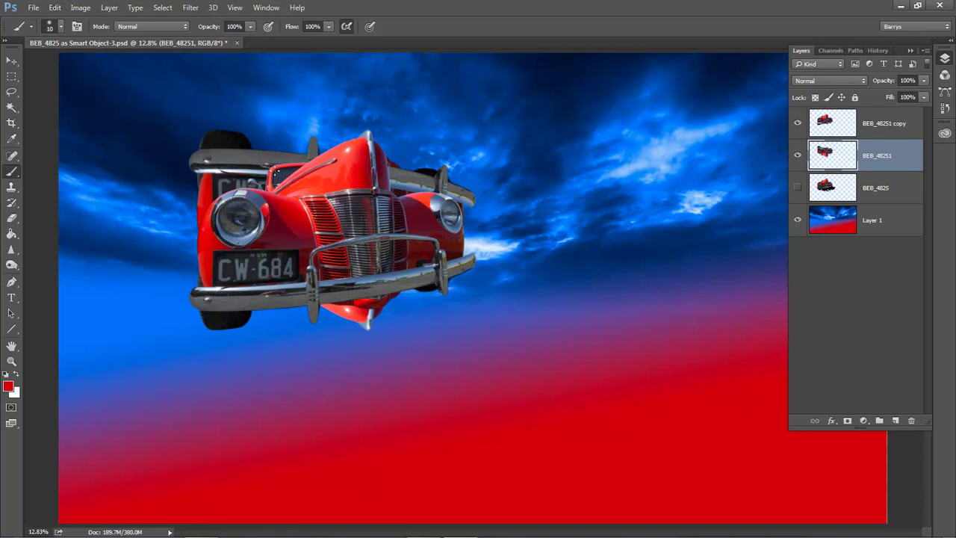
drag(276, 176, 271, 338)
Step: Distort and reposition the flipped car so its bumper roughly follows the slant of the upright car's bumper
click(54, 7)
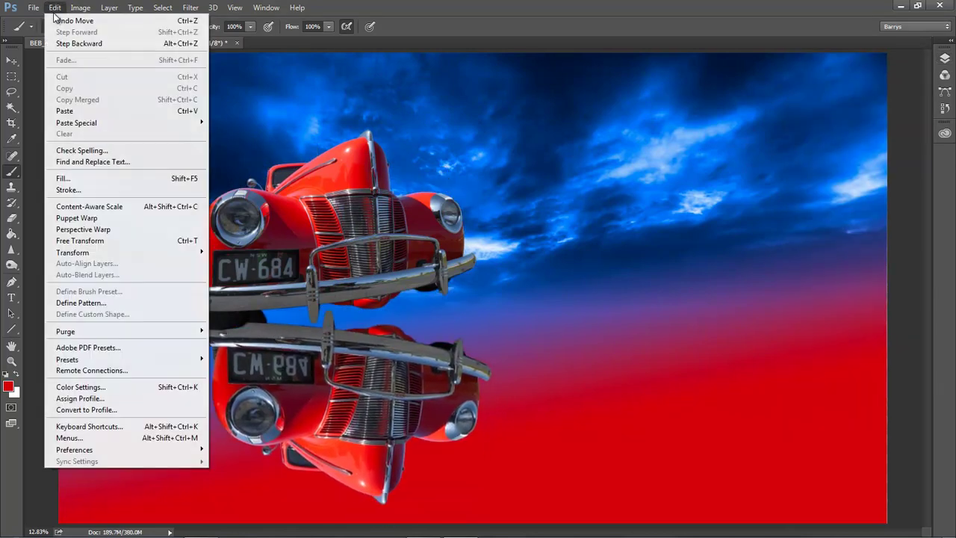
mouse_move(78, 254)
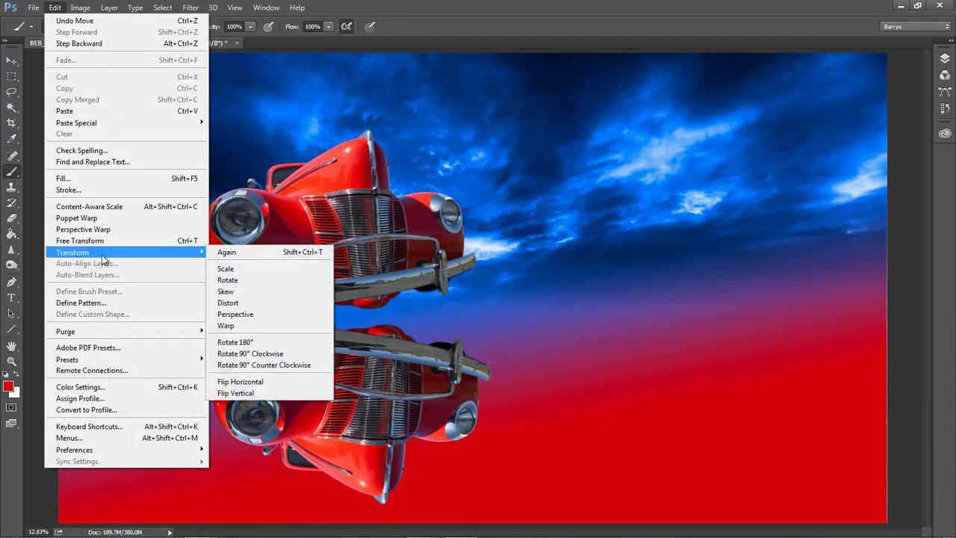
click(231, 306)
drag(493, 396, 492, 340)
drag(347, 476, 374, 475)
mouse_move(417, 342)
mouse_down()
mouse_move(405, 328)
mouse_move(400, 346)
mouse_up()
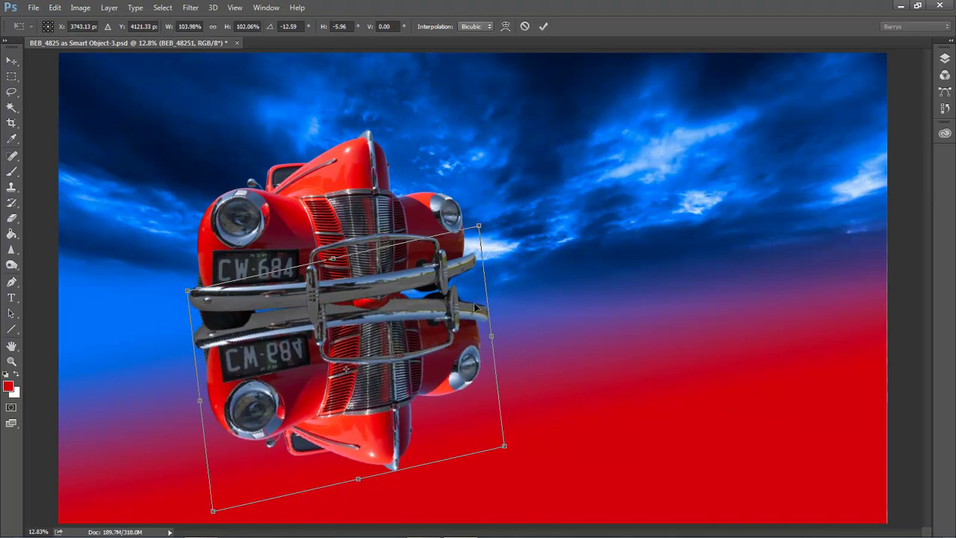
drag(492, 334, 482, 334)
drag(346, 359, 352, 355)
drag(208, 398, 214, 401)
drag(377, 340, 373, 353)
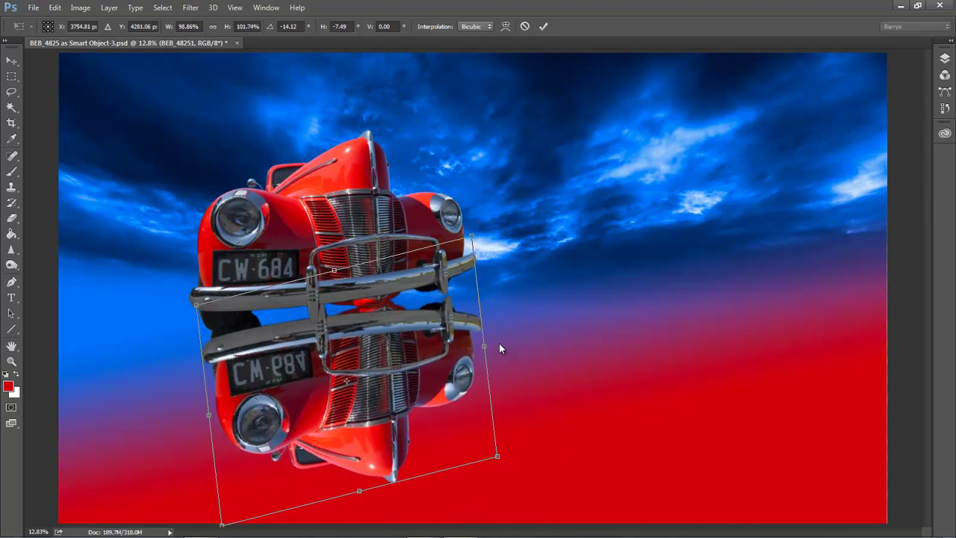
Step: Refine the reflection's distortion to about -16.8° rotation, squash its height to about 74%, and apply the transform
drag(484, 347, 486, 335)
drag(327, 350, 324, 348)
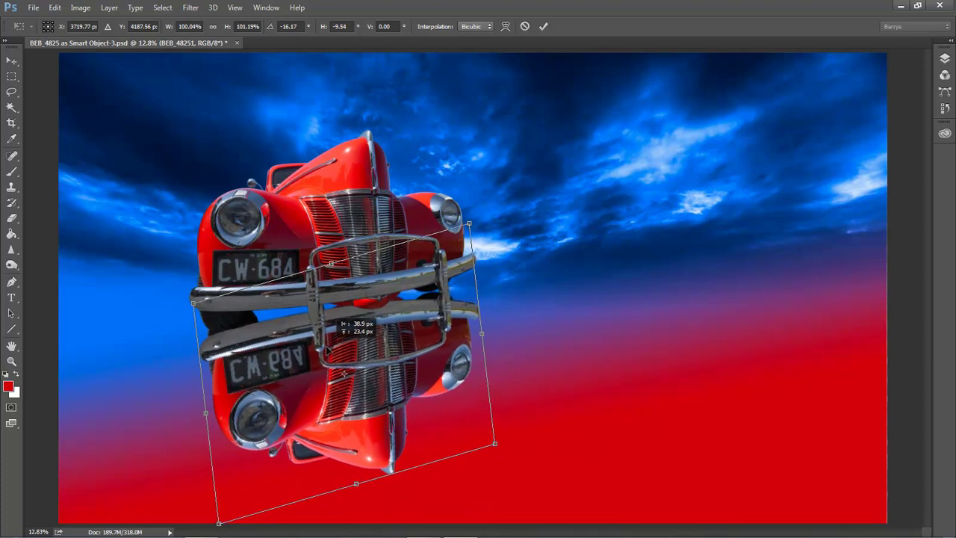
drag(481, 336, 482, 333)
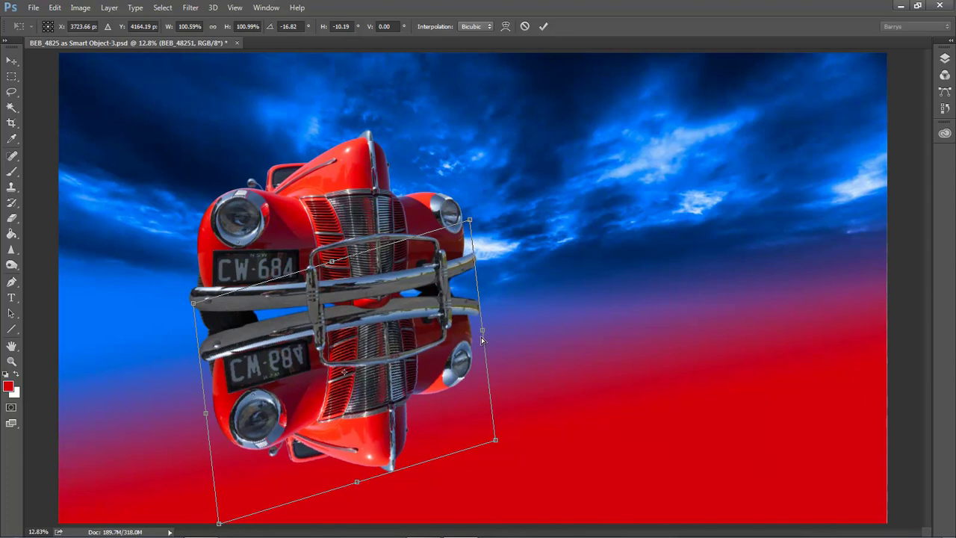
drag(358, 485, 338, 428)
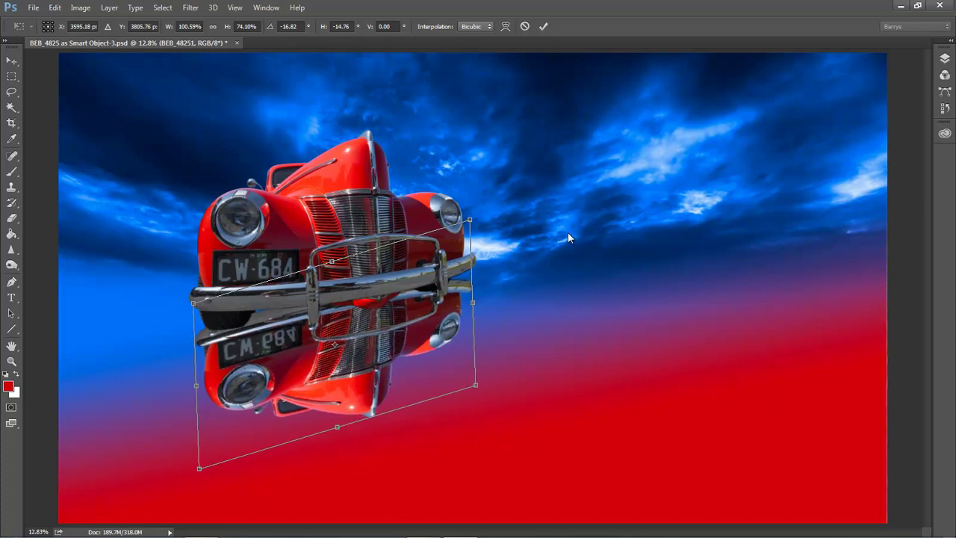
click(545, 29)
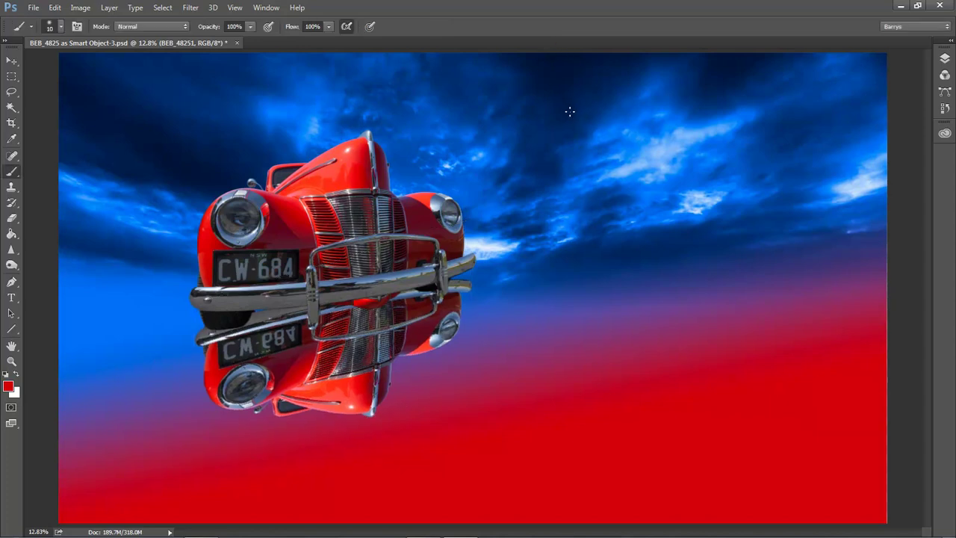
Step: Apply a Motion Blur to the reflection layer at an angle of -90° and a distance of 284 pixels
click(192, 9)
mouse_move(208, 154)
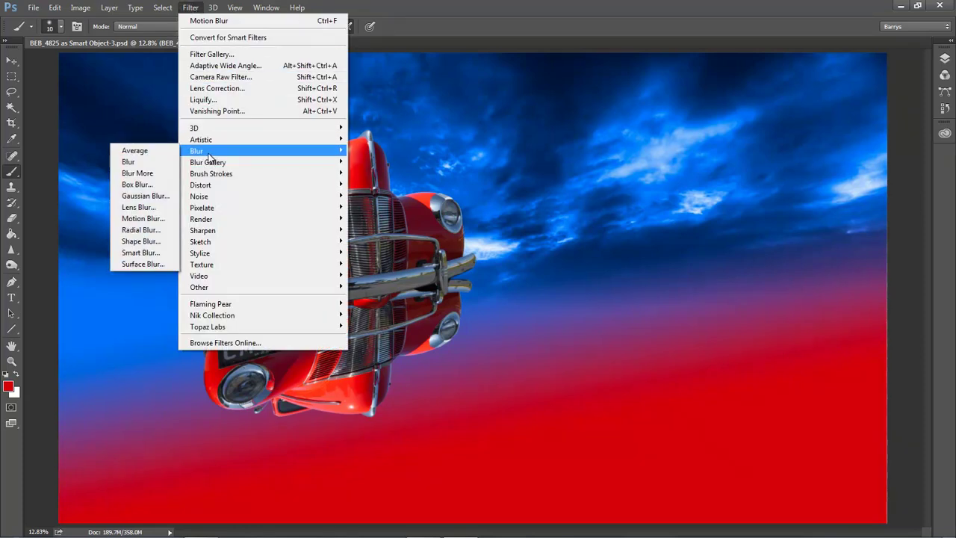
click(142, 218)
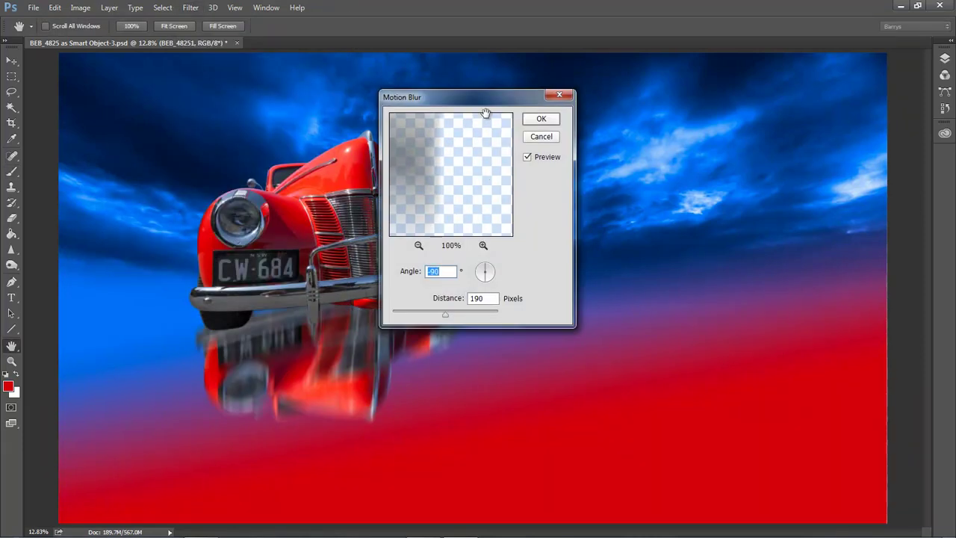
drag(485, 98, 708, 83)
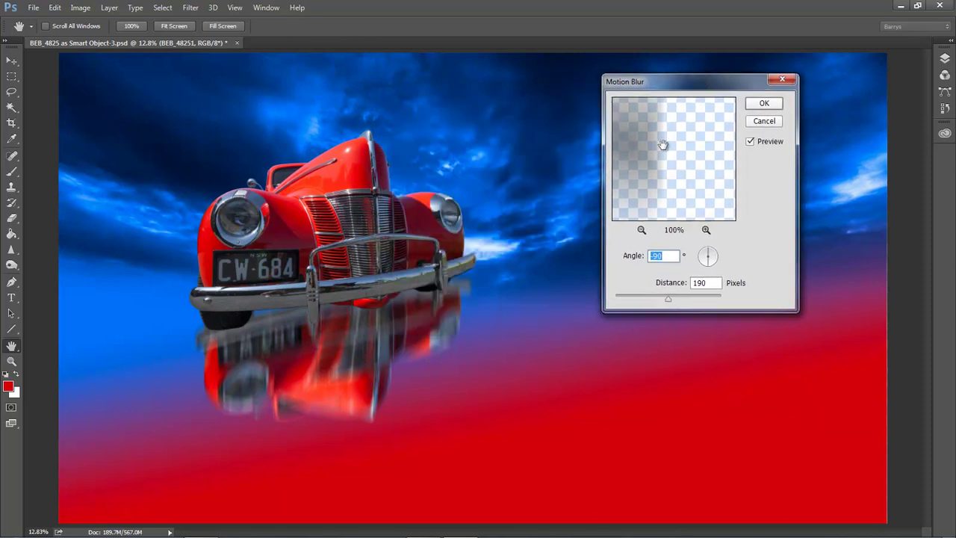
drag(670, 299, 686, 303)
click(767, 103)
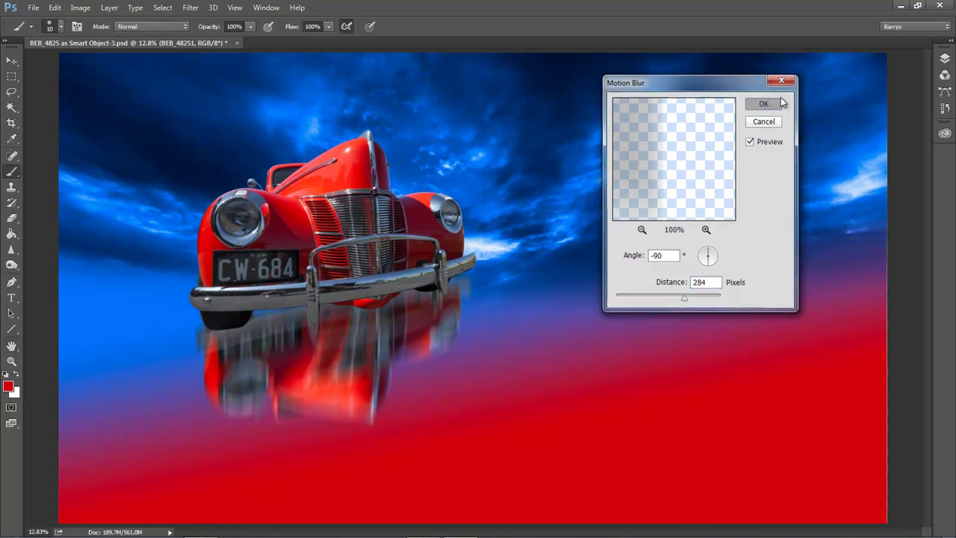
Step: Reduce the opacity of the BEB_48251 reflection layer to 67%
click(945, 58)
click(923, 97)
drag(903, 92, 903, 93)
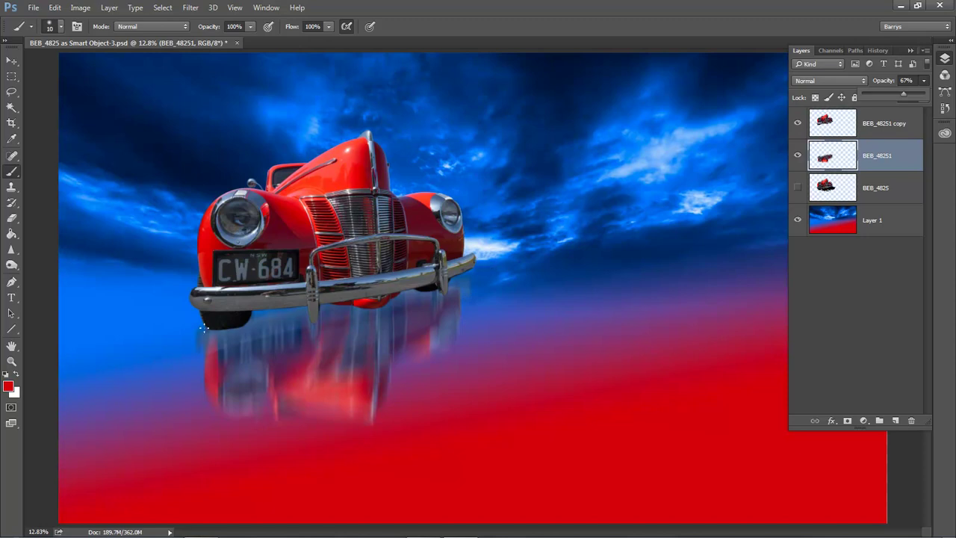
Step: Add a new empty layer above the BEB_48251 reflection layer and check the car and reflection layers by toggling their visibility
click(871, 176)
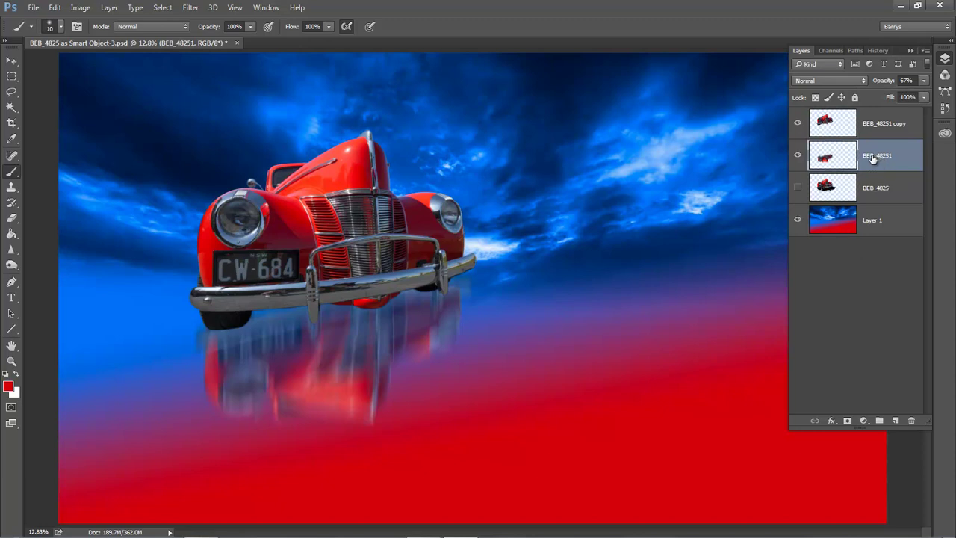
click(895, 421)
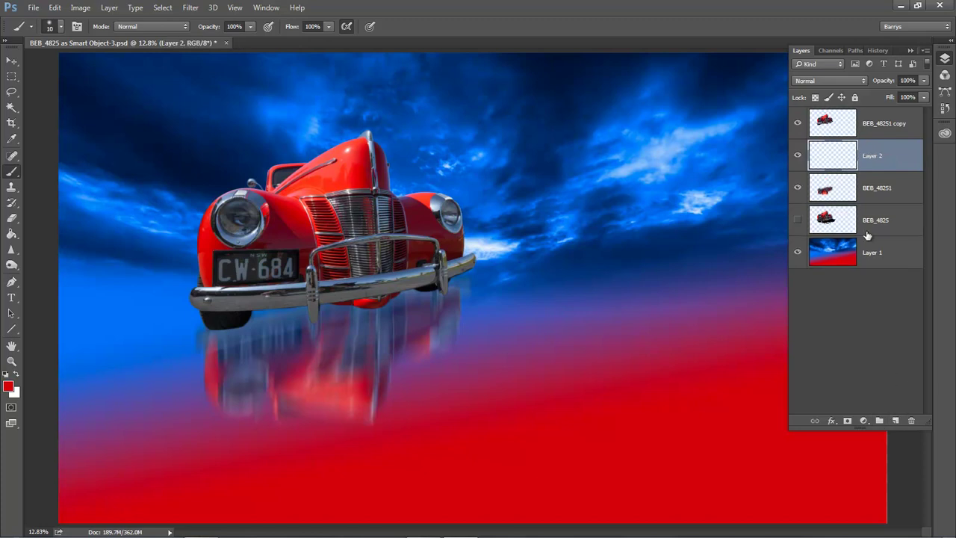
click(796, 123)
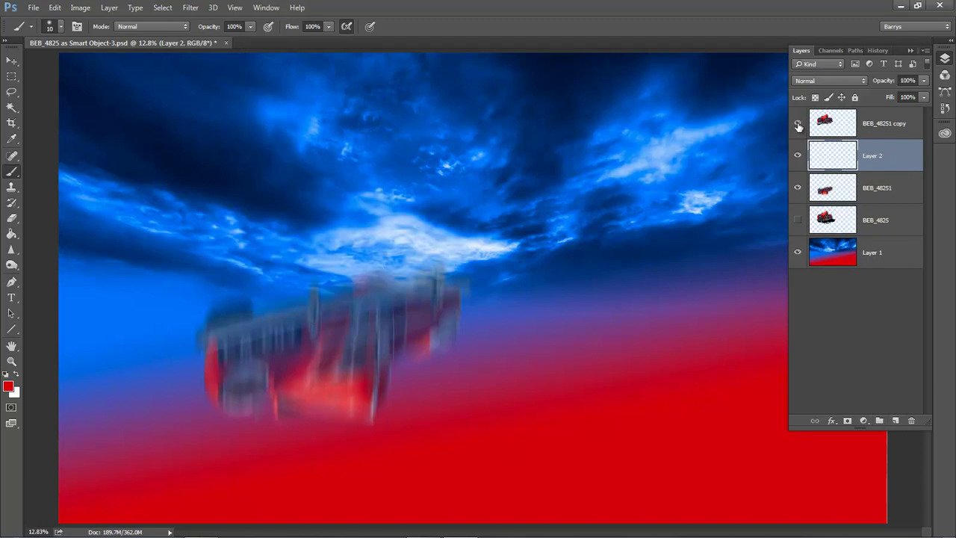
click(797, 188)
click(797, 188)
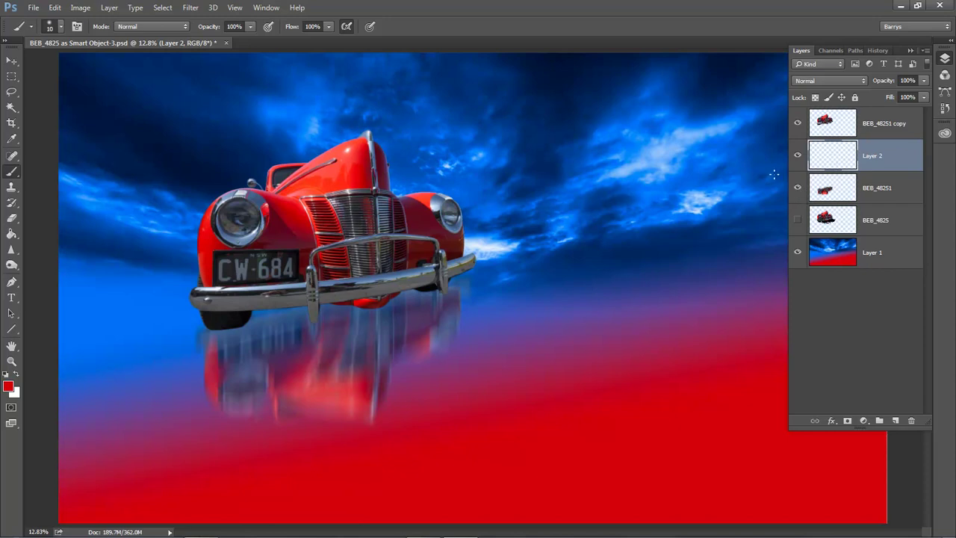
Step: Paint a soft black shadow beneath the car on the new layer with a large Brush, size 1100, at 1% flow
key(F7)
click(6, 374)
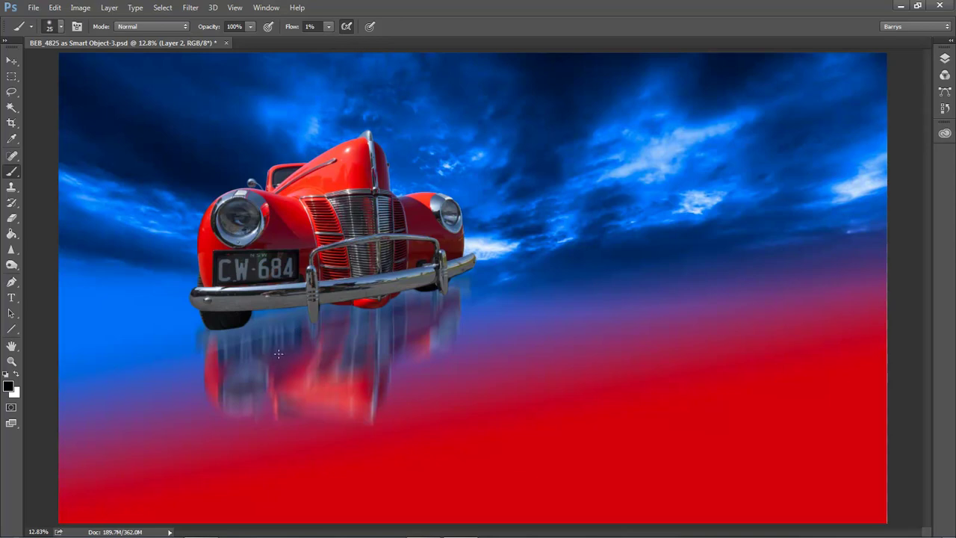
key(bracketright)
key(bracketright)
key(bracketright)
key(bracketright)
key(bracketright)
key(bracketright)
key(bracketright)
key(bracketright)
key(bracketright)
key(bracketright)
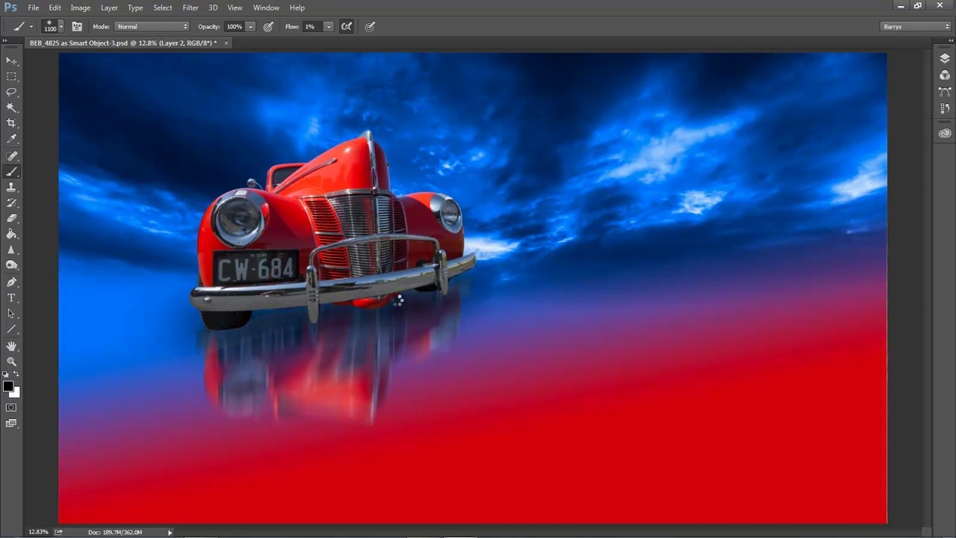
Step: Deepen the shadow under the car with a Brush reduced to size 400, and soften its edges with a size 600 Eraser at 1% flow
key(bracketleft)
key(bracketleft)
key(bracketleft)
key(bracketleft)
key(bracketleft)
key(bracketleft)
key(bracketleft)
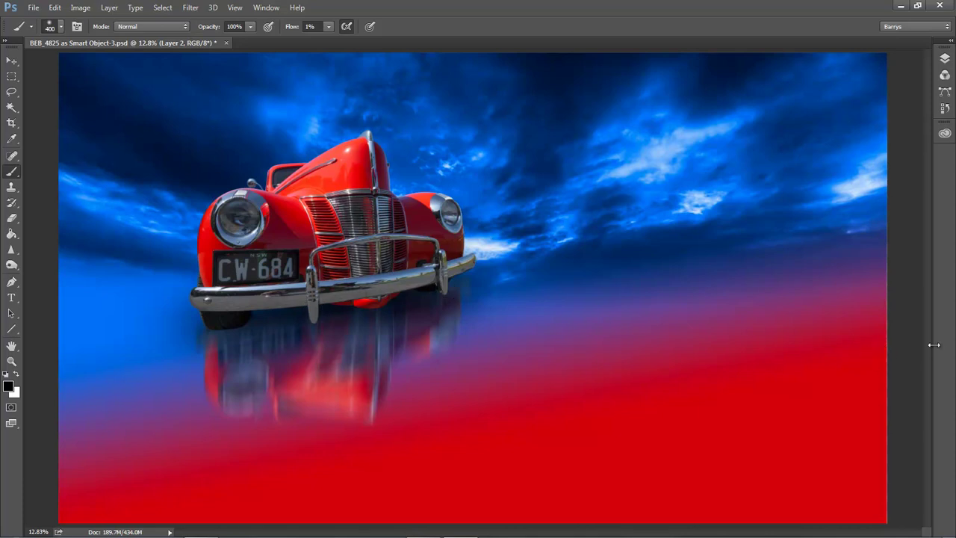
key(e)
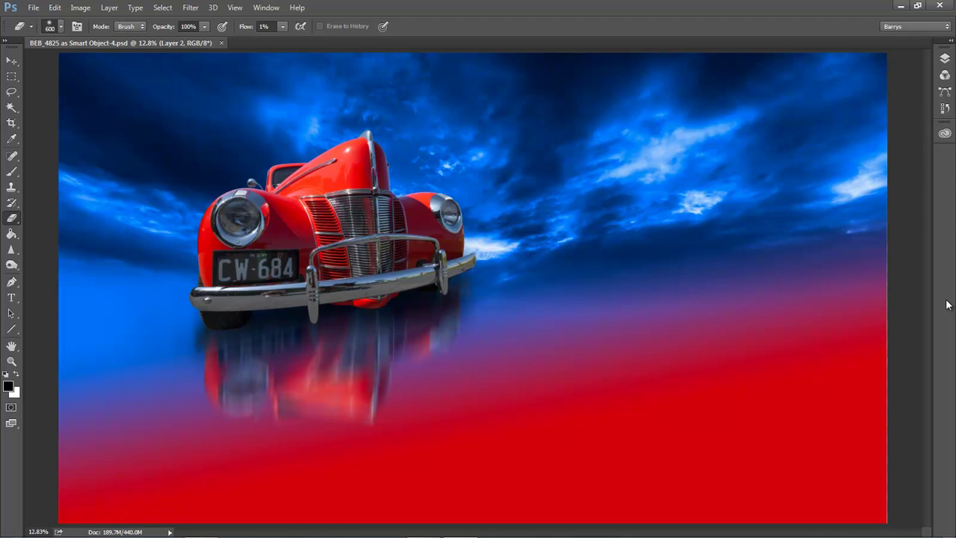
Step: Desaturate the background on Layer 1 and inspect the car's edges up close against the grey sky
click(944, 58)
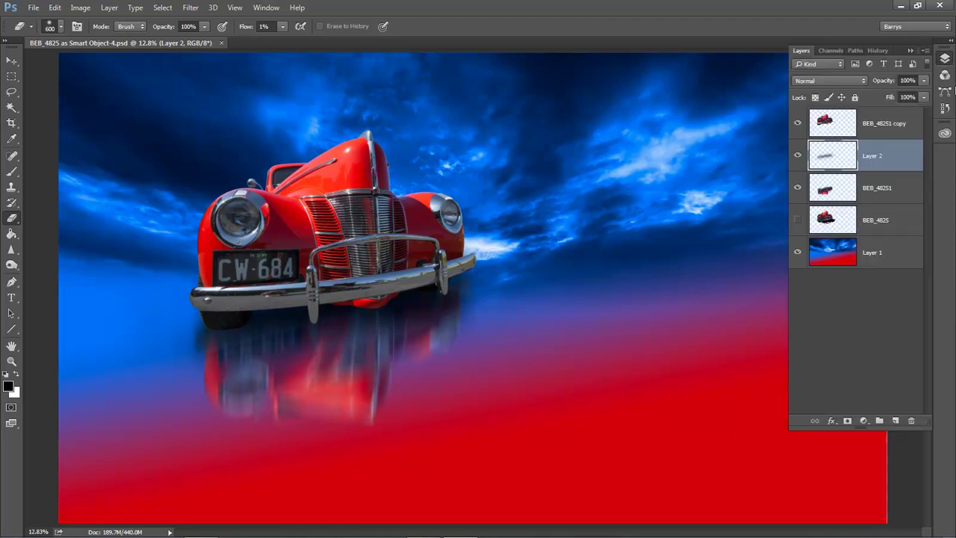
click(872, 252)
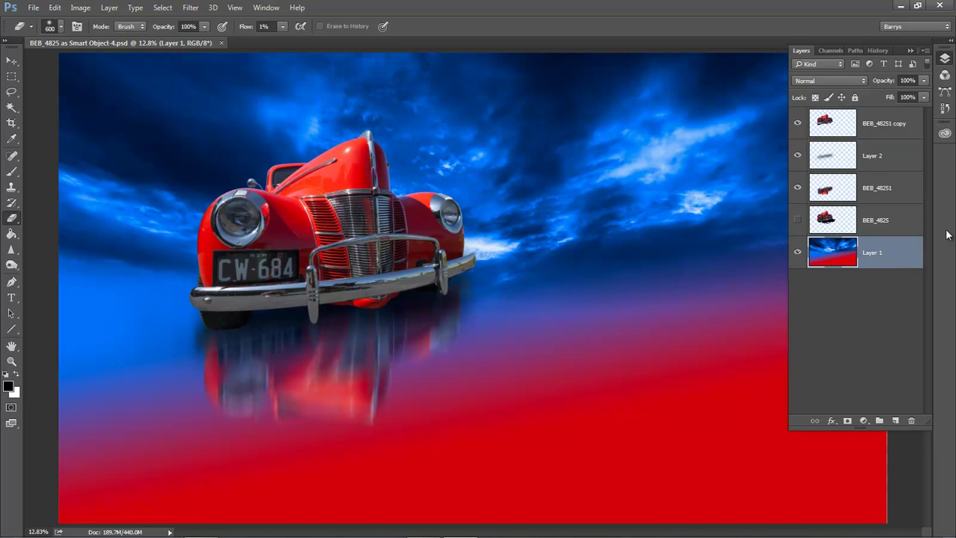
key(ctrl+shift+u)
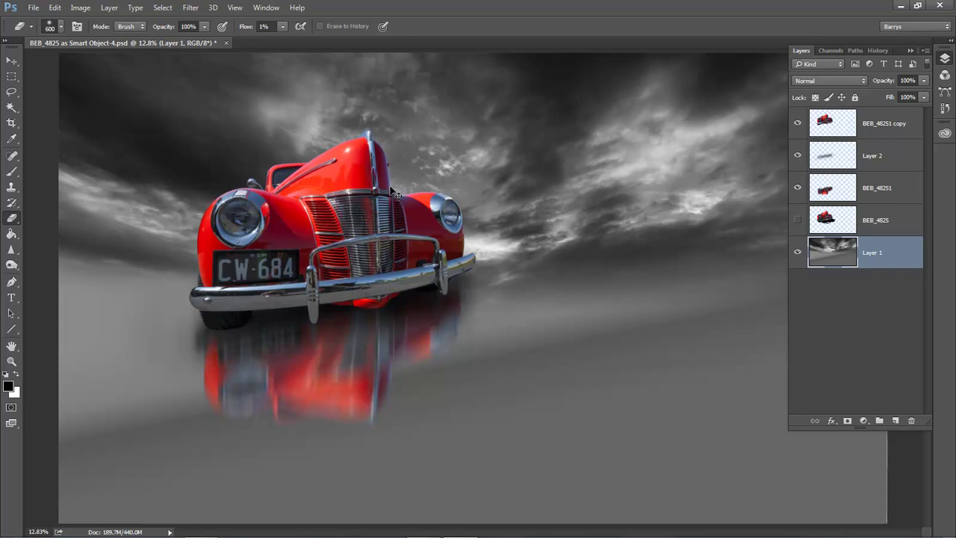
drag(343, 126, 425, 221)
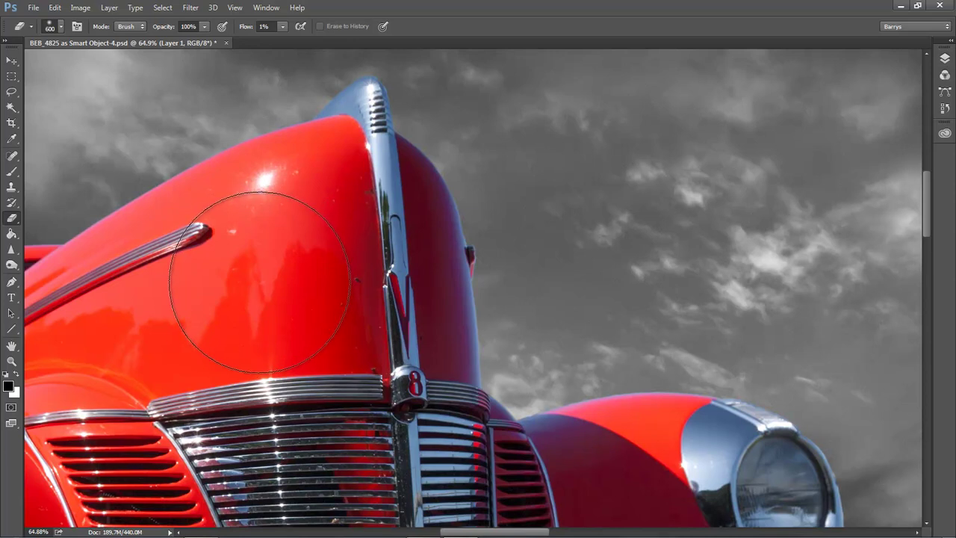
key(ctrl+0)
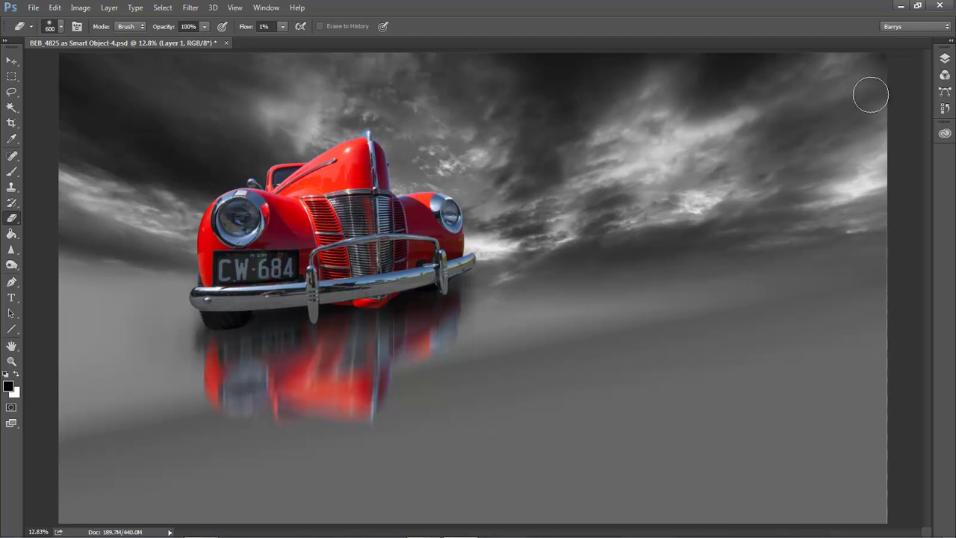
click(944, 59)
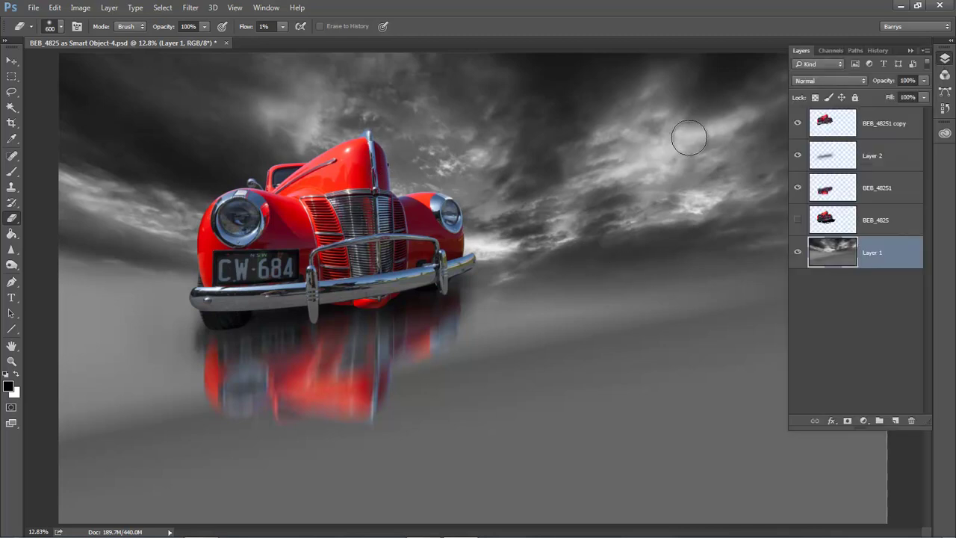
click(726, 27)
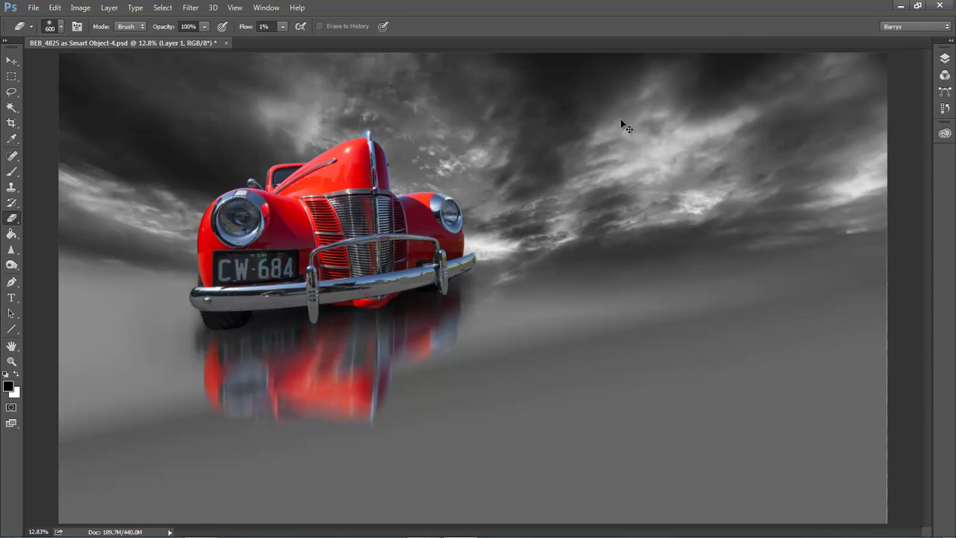
Step: Try colorizing the grey background with Hue/Saturation at hue 218 and saturation 25
key(ctrl+u)
click(488, 442)
drag(309, 376, 389, 378)
drag(486, 290, 818, 51)
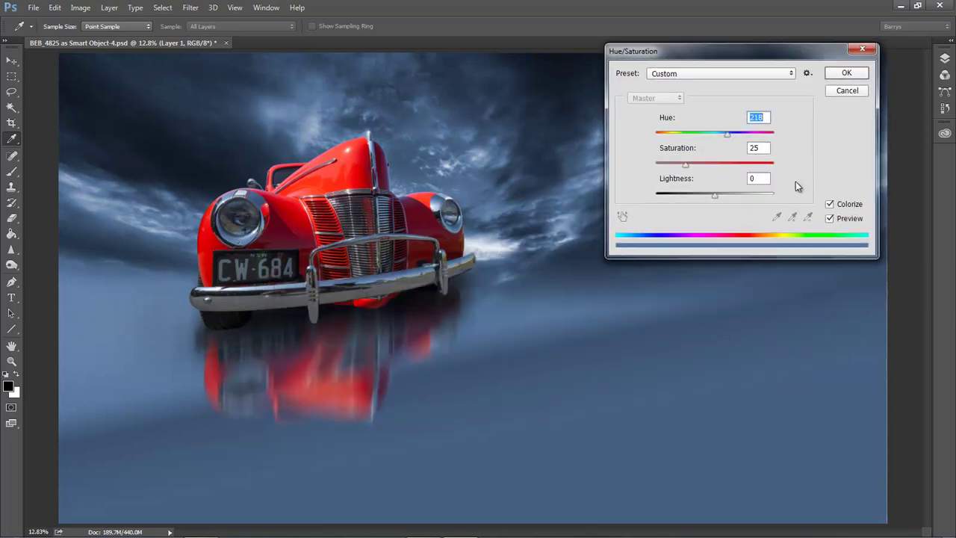
click(844, 92)
Step: Undo the background's desaturation by returning to the Eraser (Save As) history state
click(945, 108)
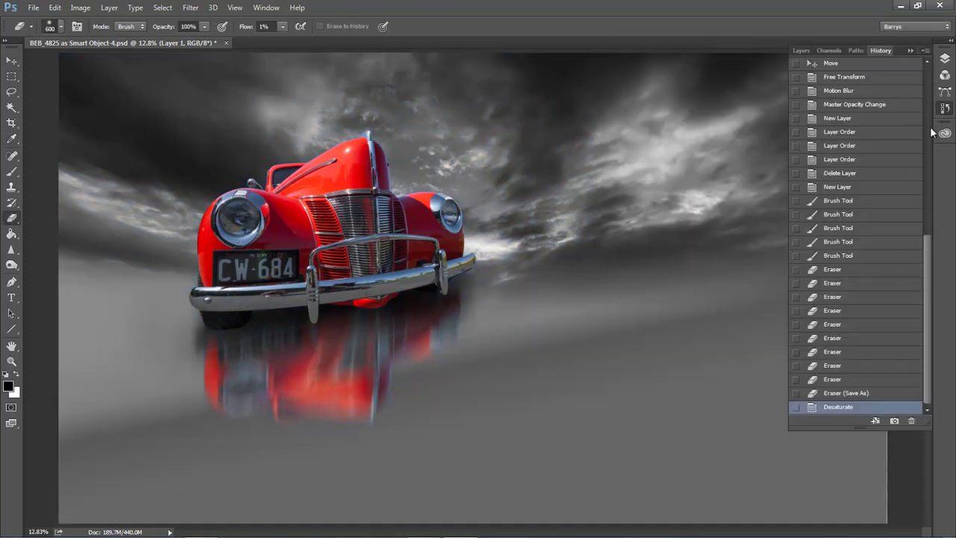
click(834, 393)
click(835, 42)
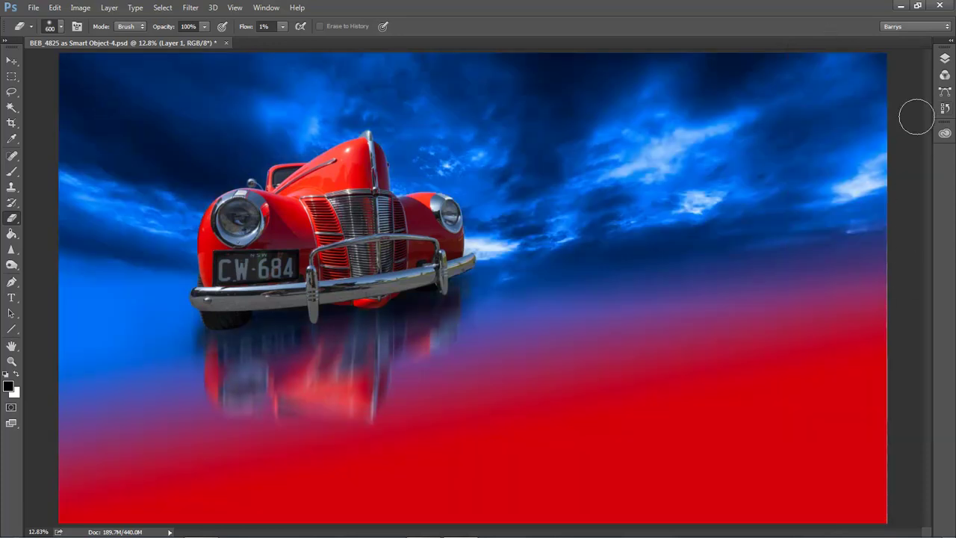
Step: Add a new layer above Layer 1 and darken the red foreground's lower edge and corners with three black-to-transparent linear gradients
click(944, 60)
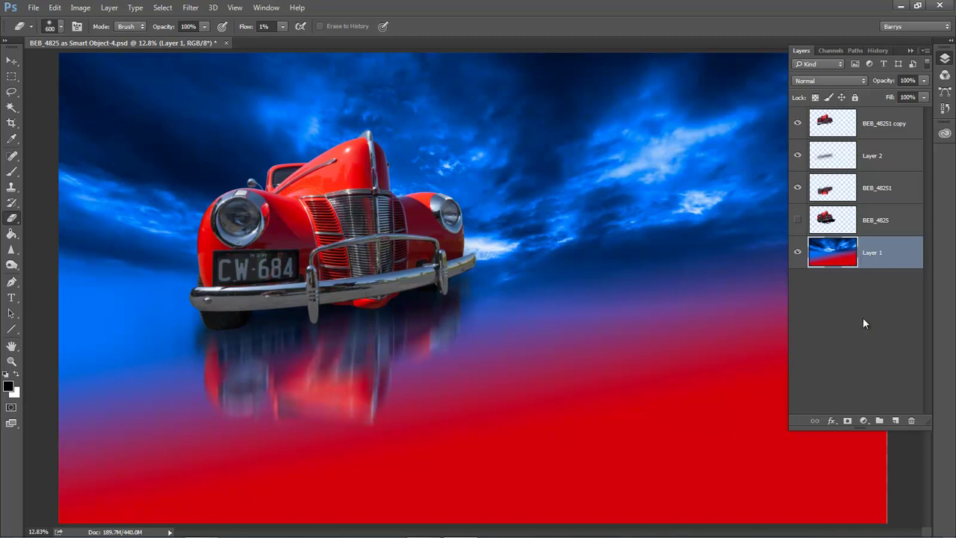
click(895, 420)
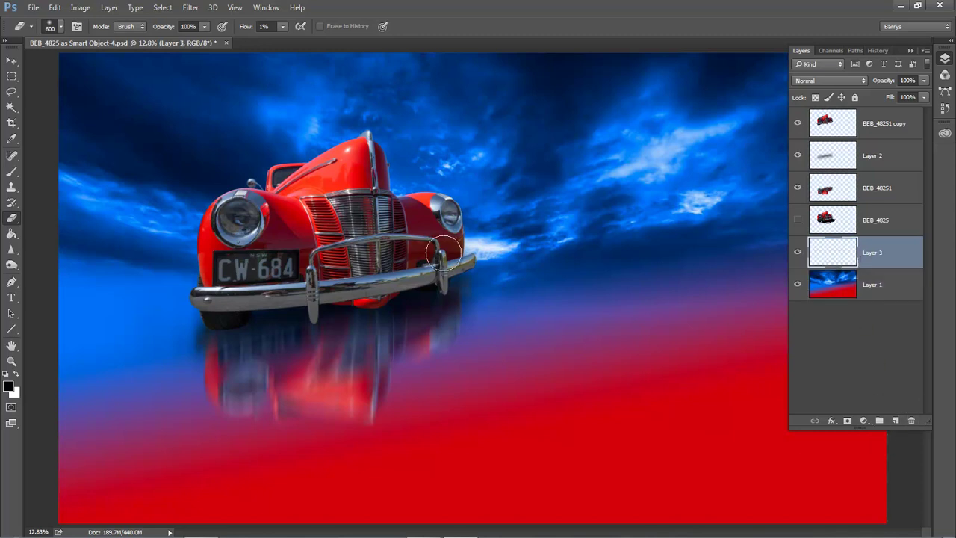
click(12, 220)
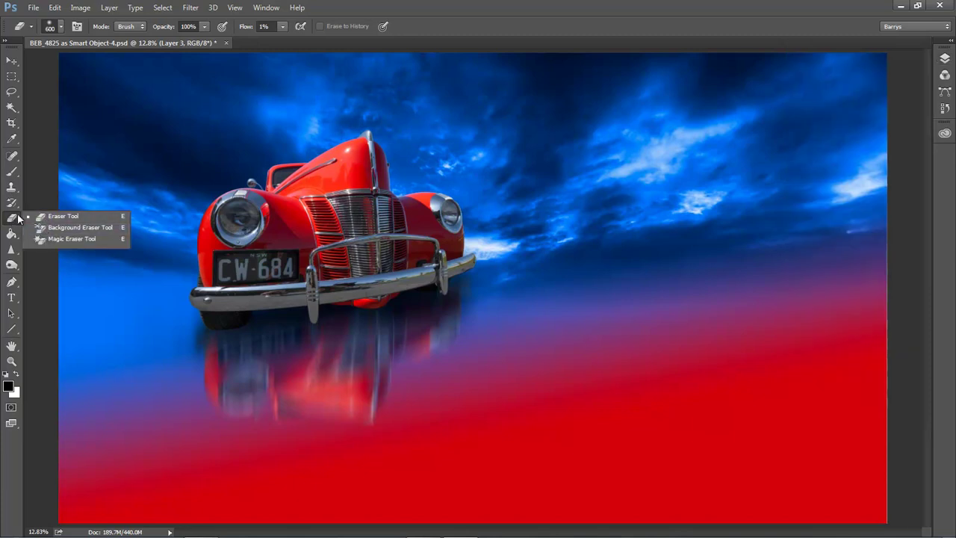
click(17, 235)
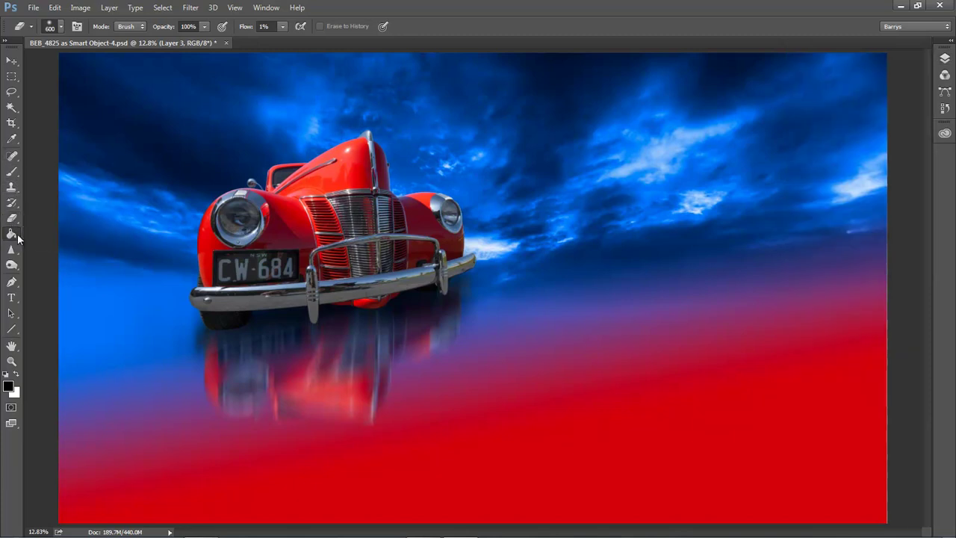
click(66, 232)
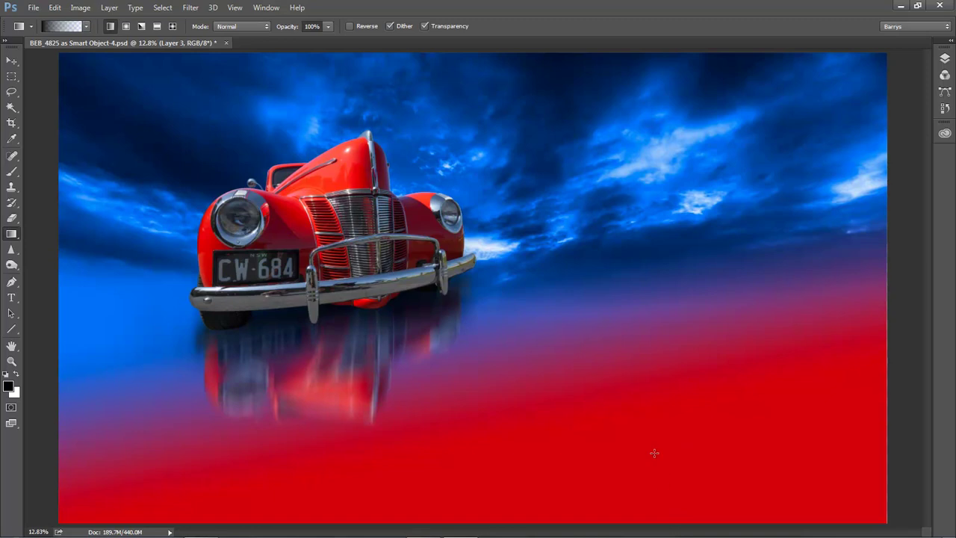
key(ctrl+minus)
key(ctrl+minus)
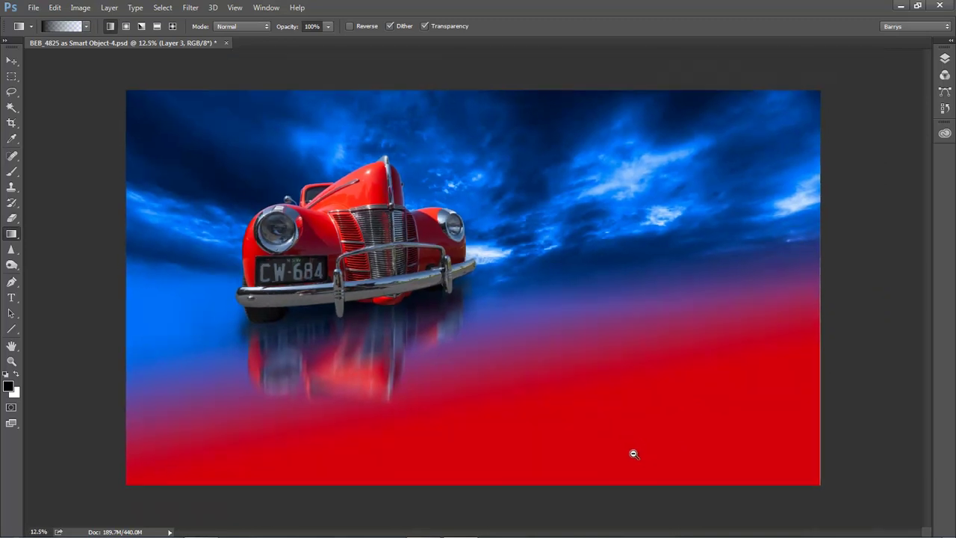
drag(606, 517, 582, 348)
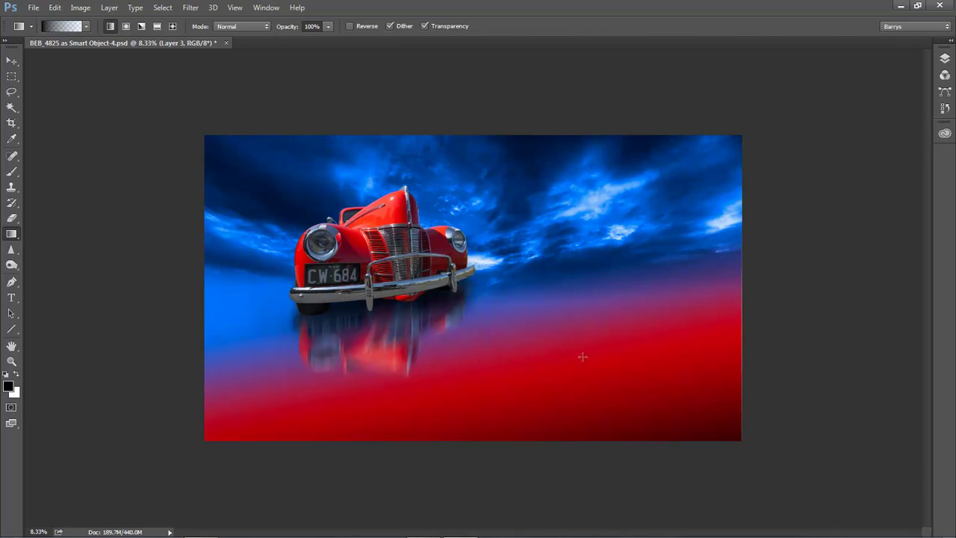
drag(251, 493, 297, 375)
drag(431, 509, 426, 396)
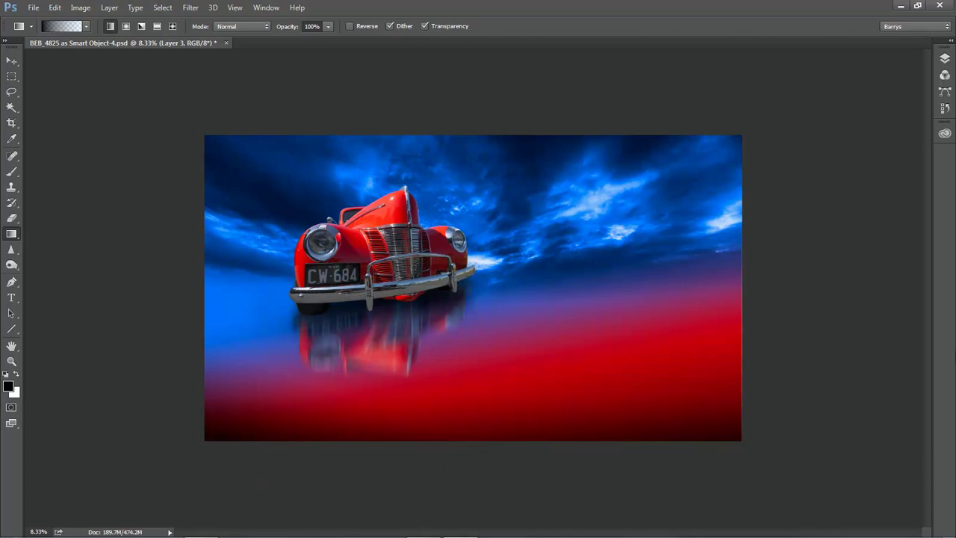
key(ctrl+0)
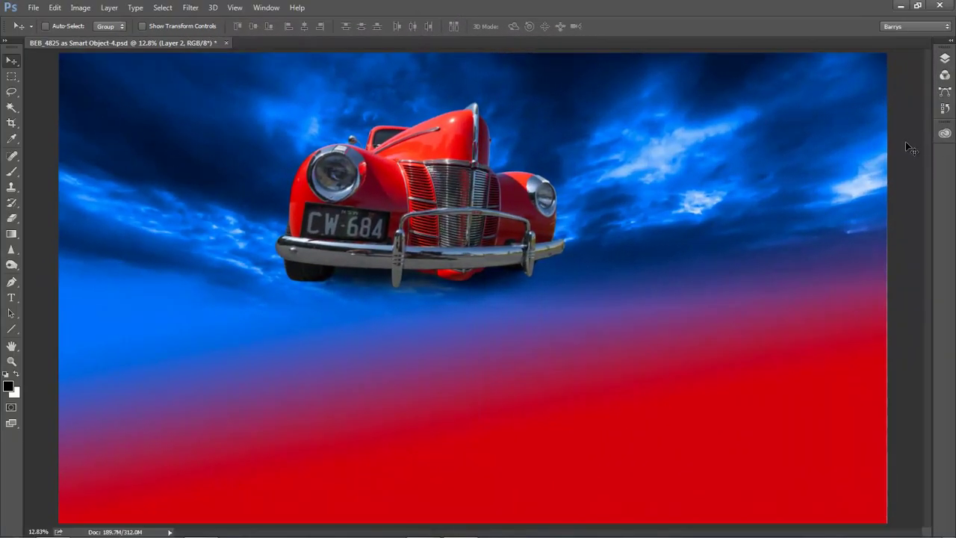
Step: Flatten the version with the raised car, its shadow layer and the background into a single layer
click(945, 59)
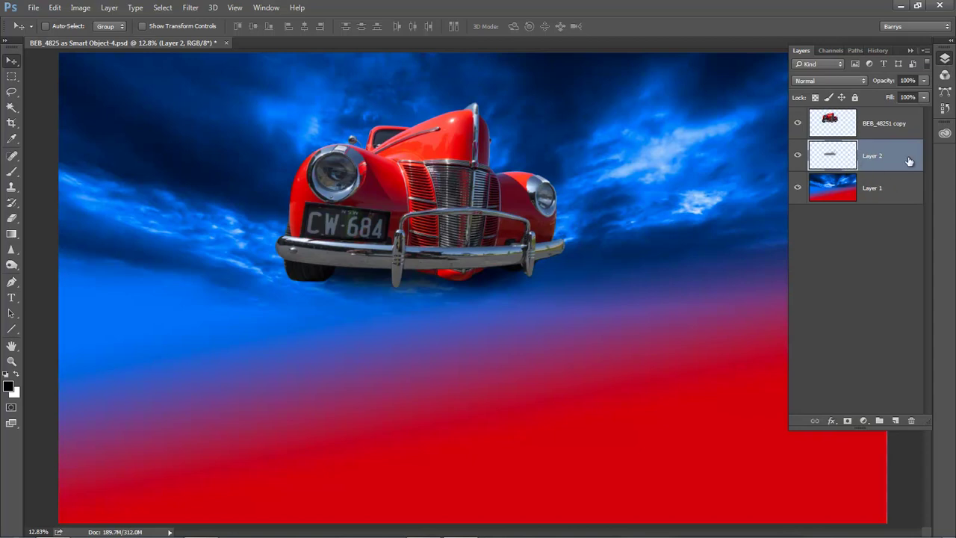
click(925, 52)
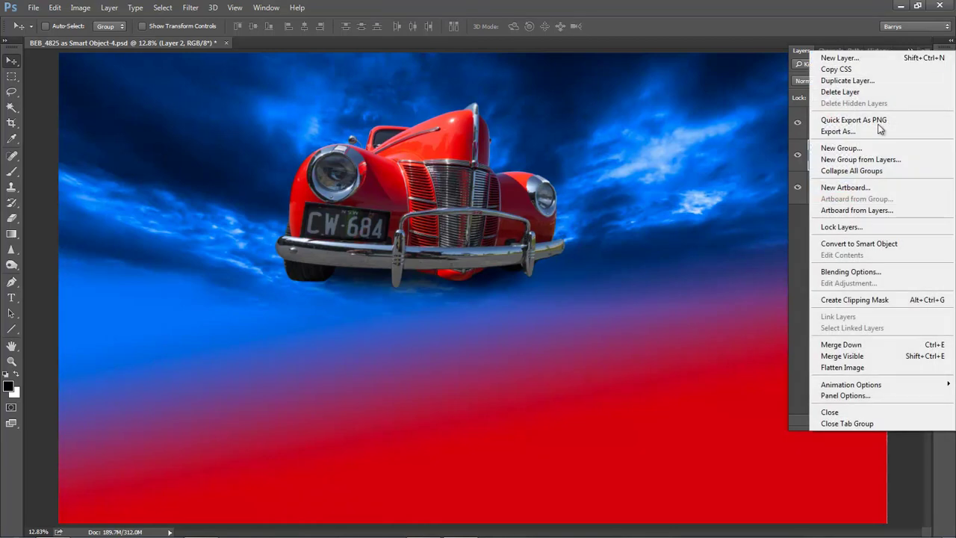
click(841, 367)
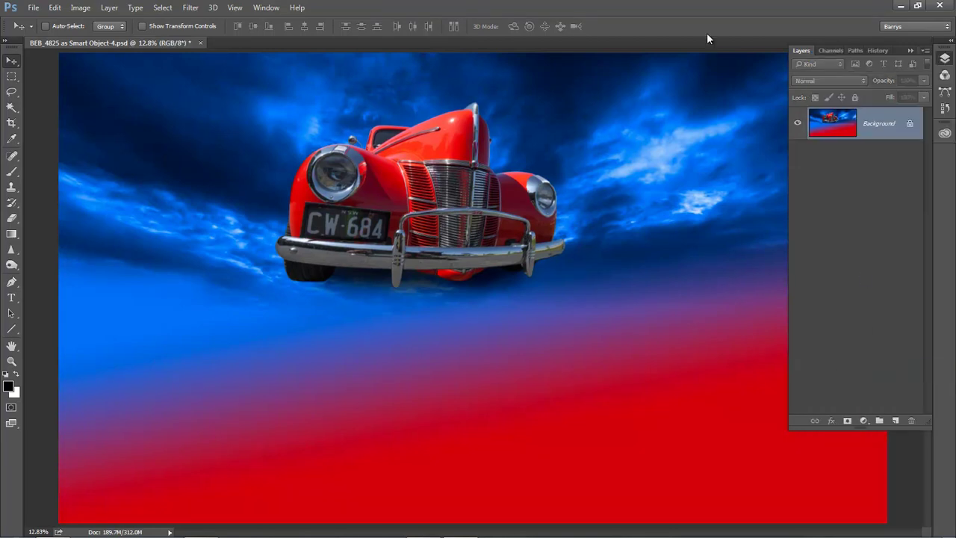
key(F7)
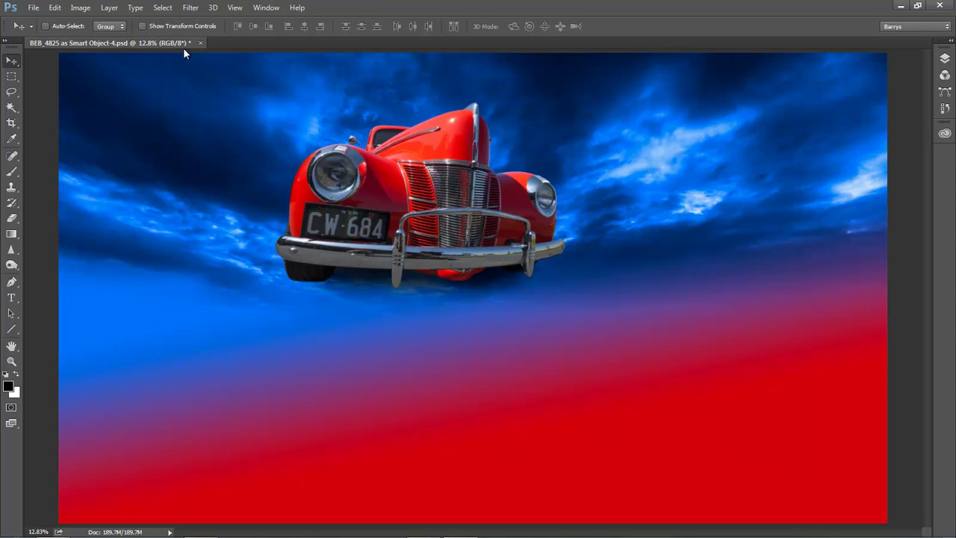
Step: Apply the Flaming Pear Flood filter with horizon 48, waviness 7 and brilliance 58 to create a water reflection beneath the car
click(191, 8)
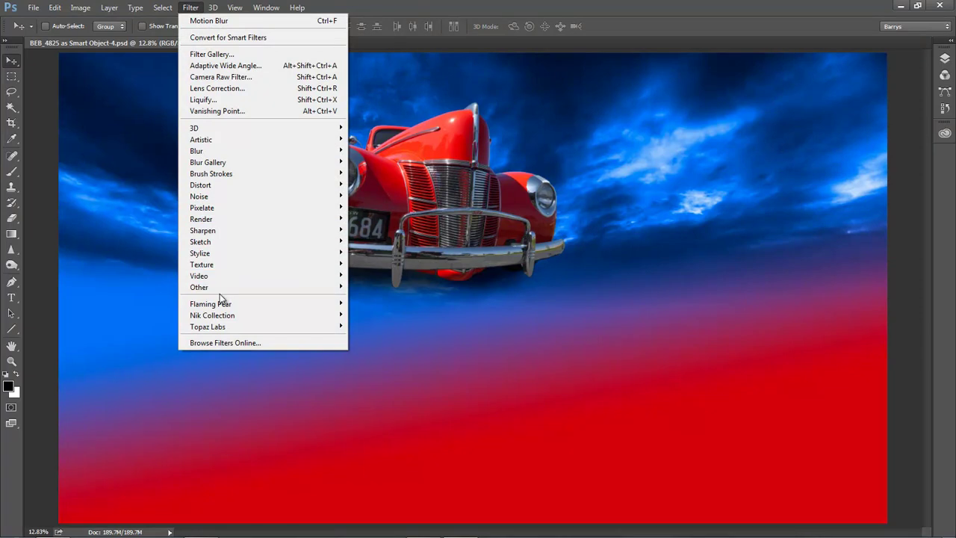
mouse_move(212, 305)
click(155, 304)
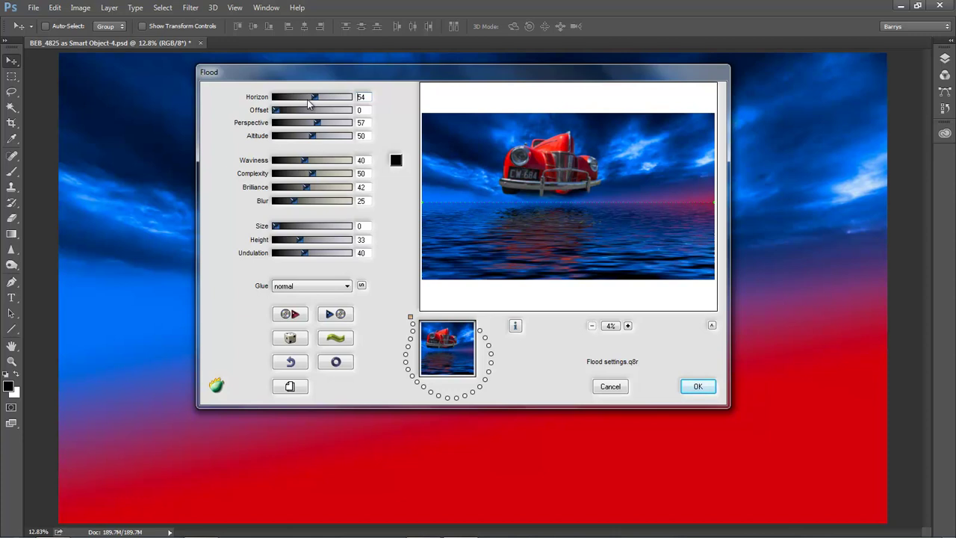
mouse_move(315, 99)
mouse_down()
mouse_move(324, 103)
mouse_move(311, 102)
mouse_up()
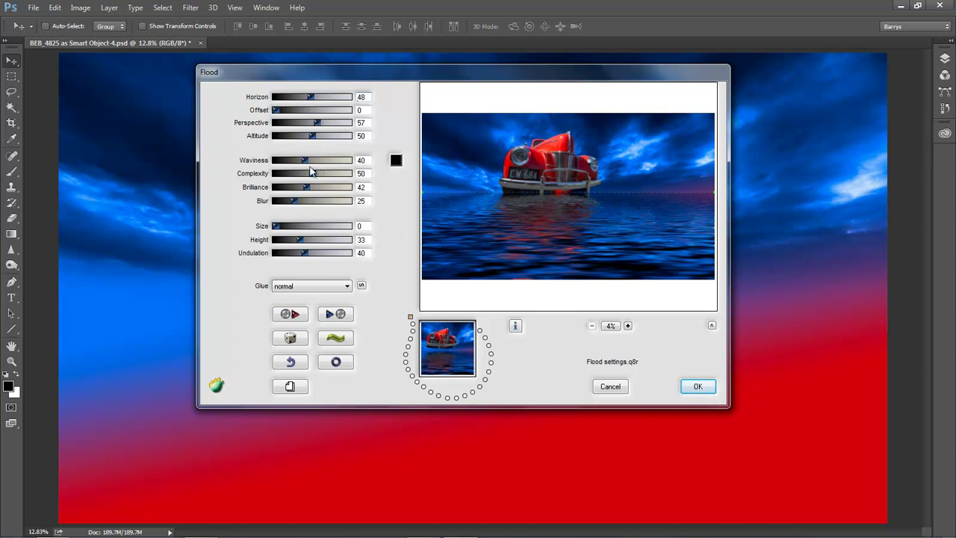
drag(304, 163, 279, 166)
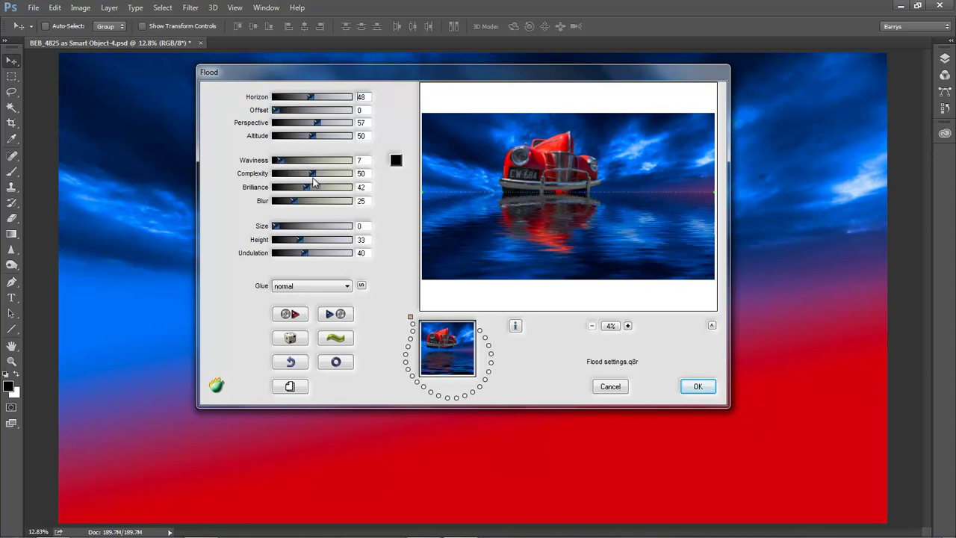
drag(308, 191, 319, 196)
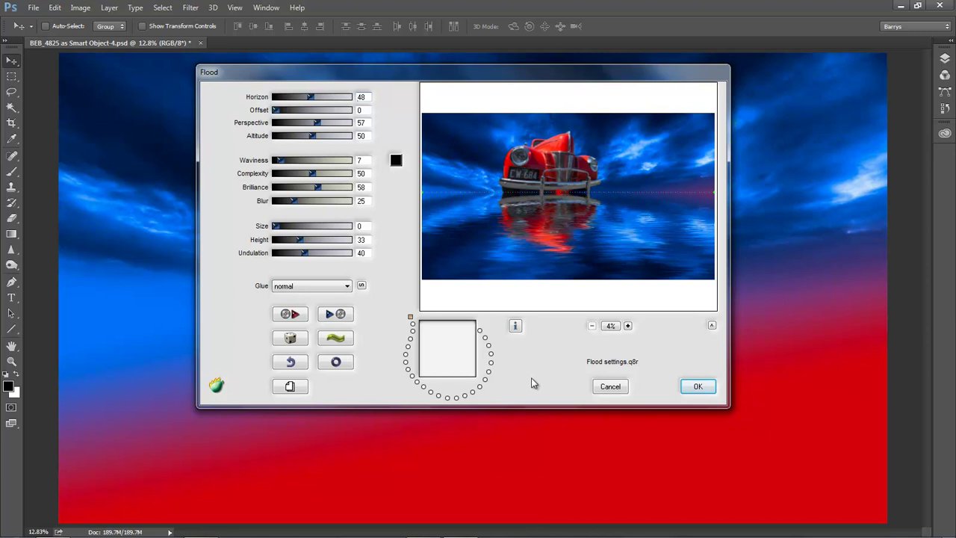
click(701, 388)
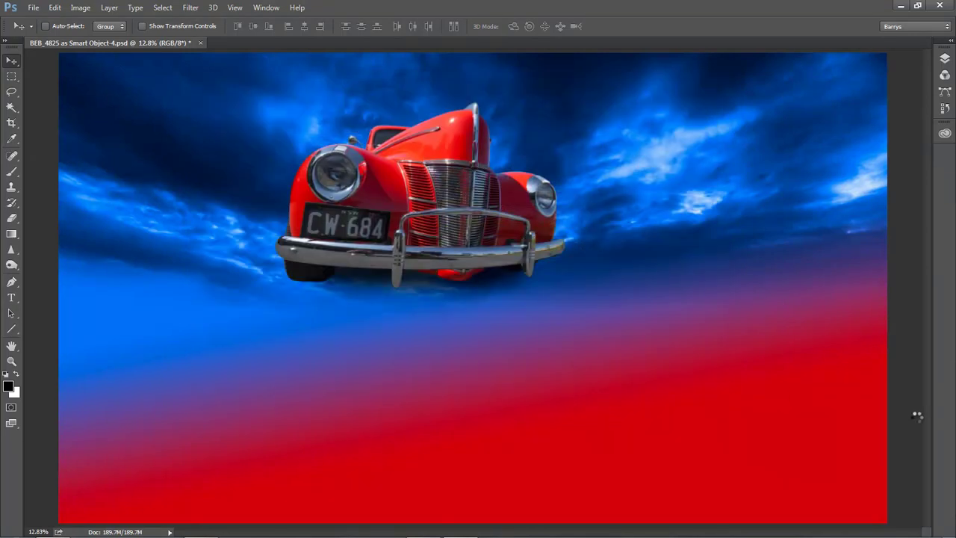